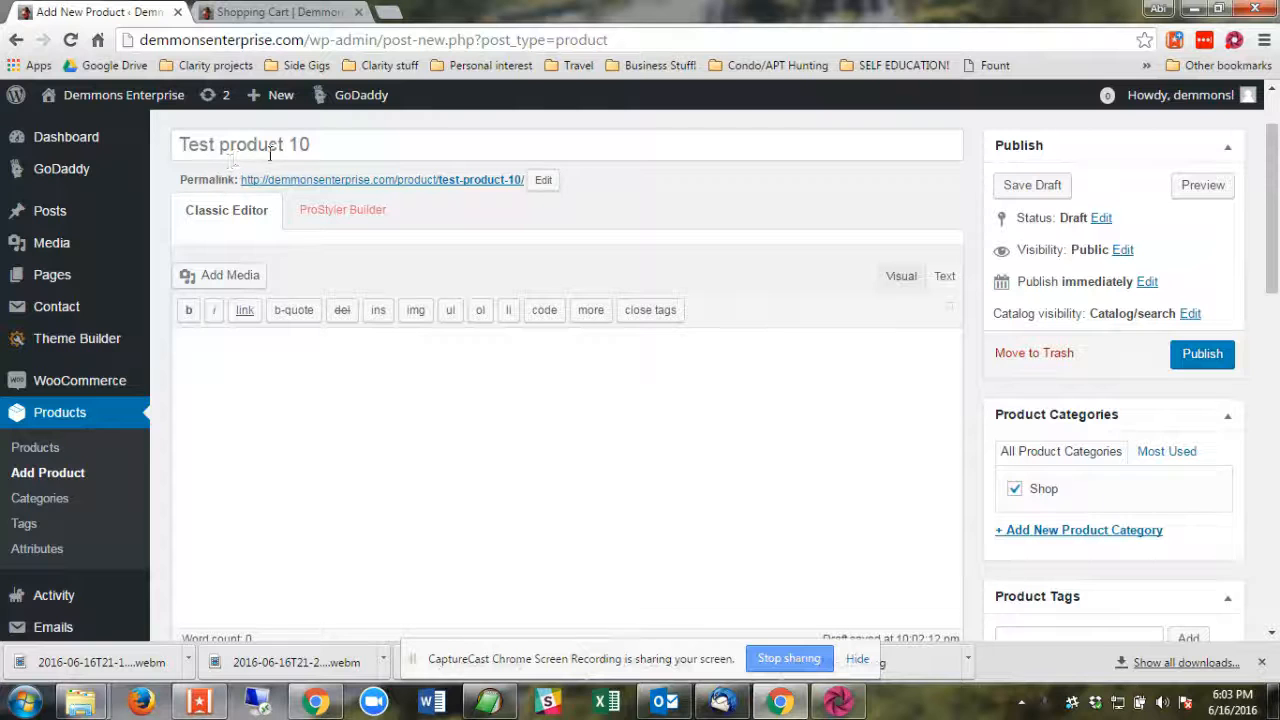
Examine the product's regular and sale price fields and the date scheduling available for the sale price.
scroll(780, 343, "down", 3)
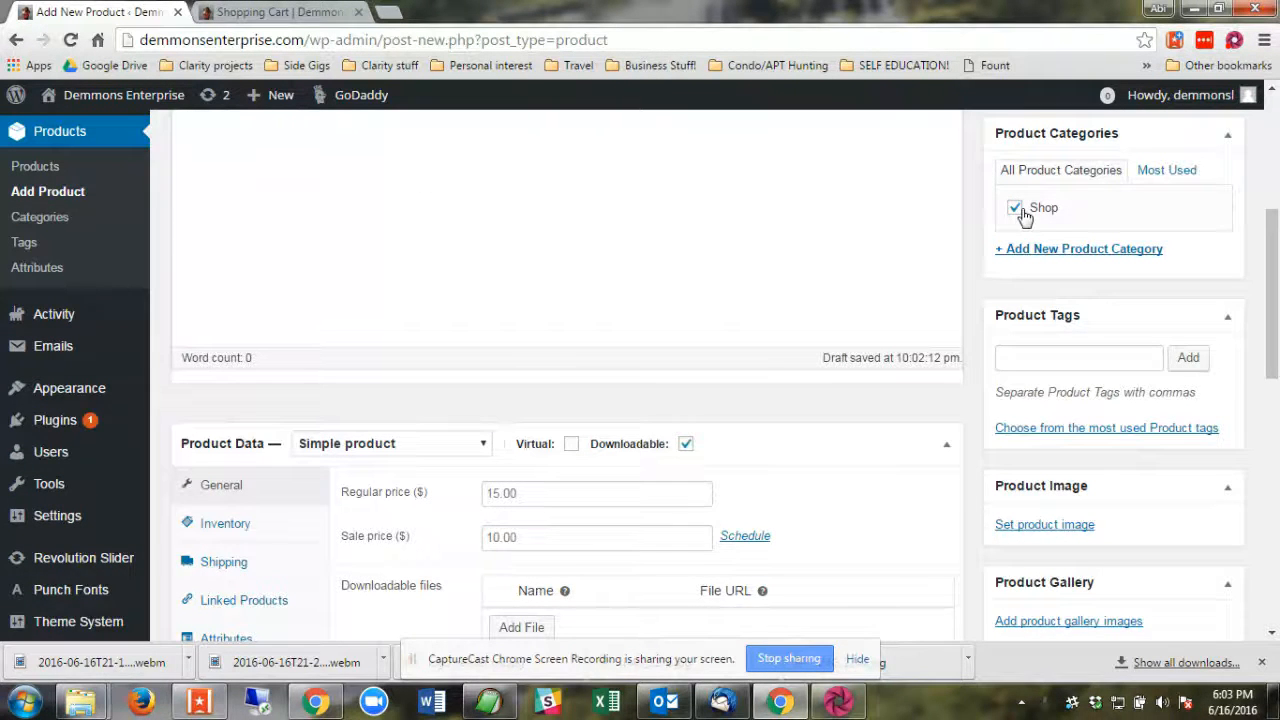
scroll(1024, 216, "down", 2)
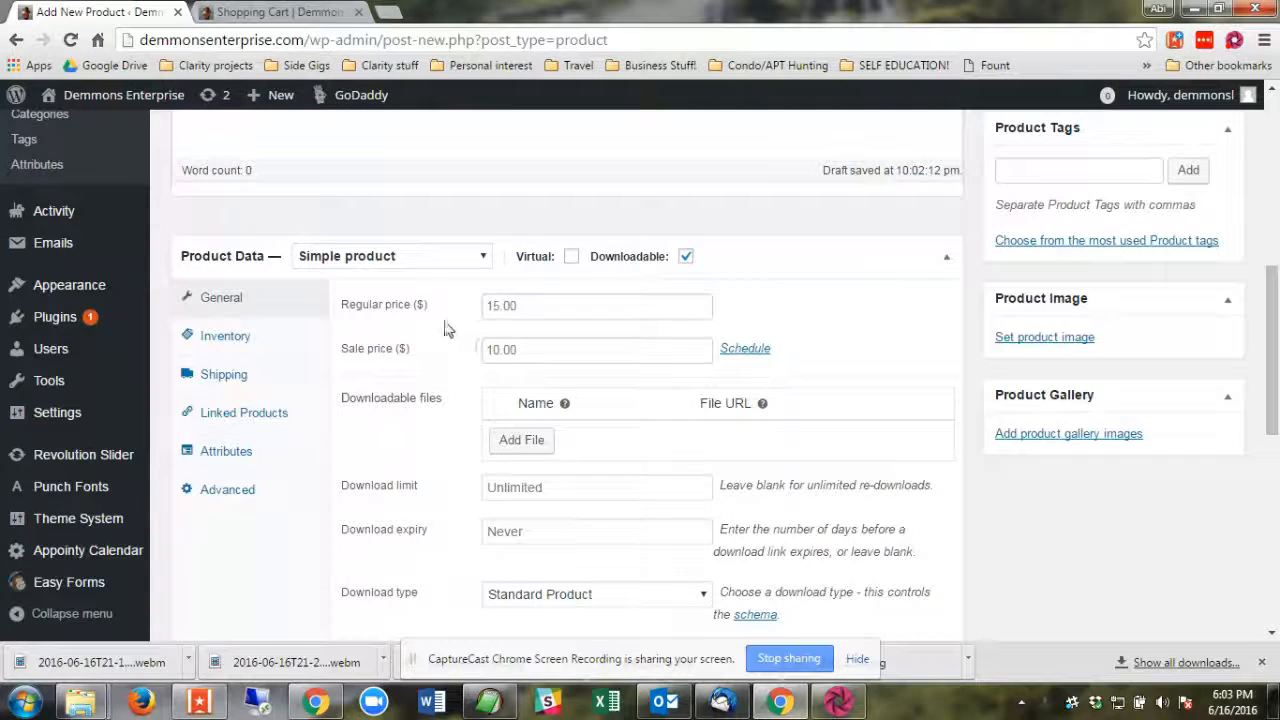
left_click(554, 313)
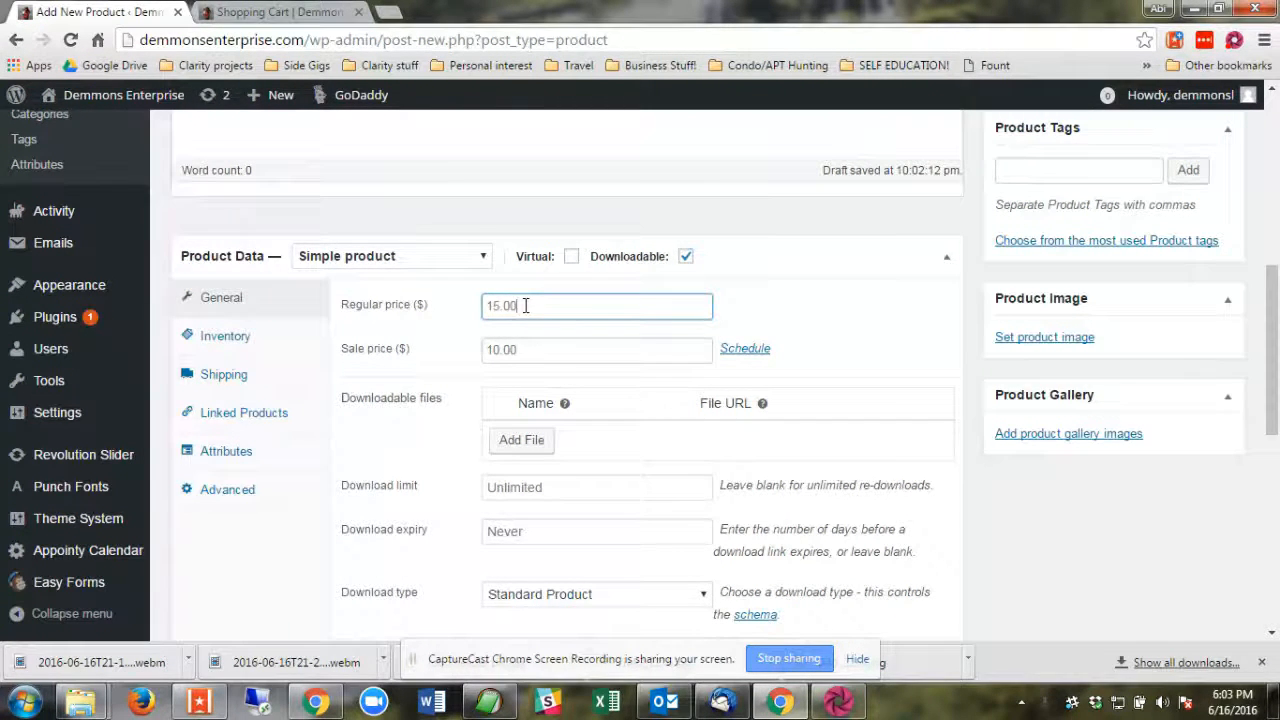
left_click(532, 355)
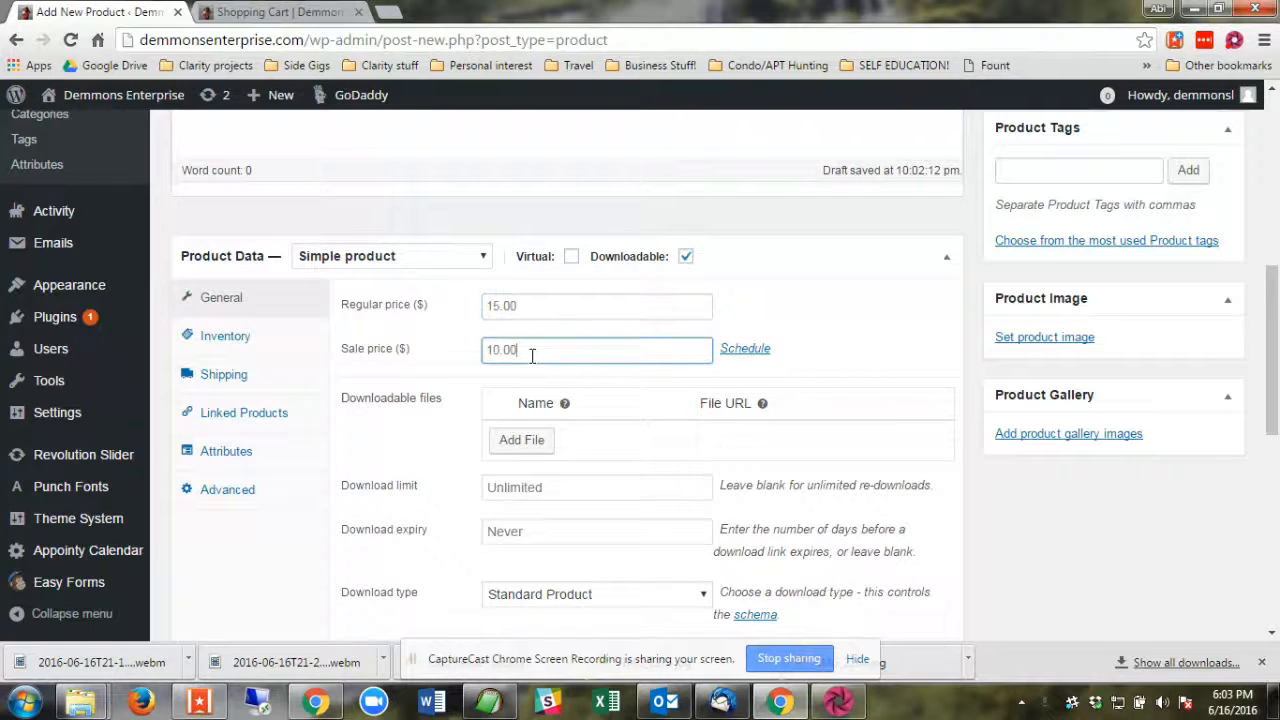
left_click(748, 352)
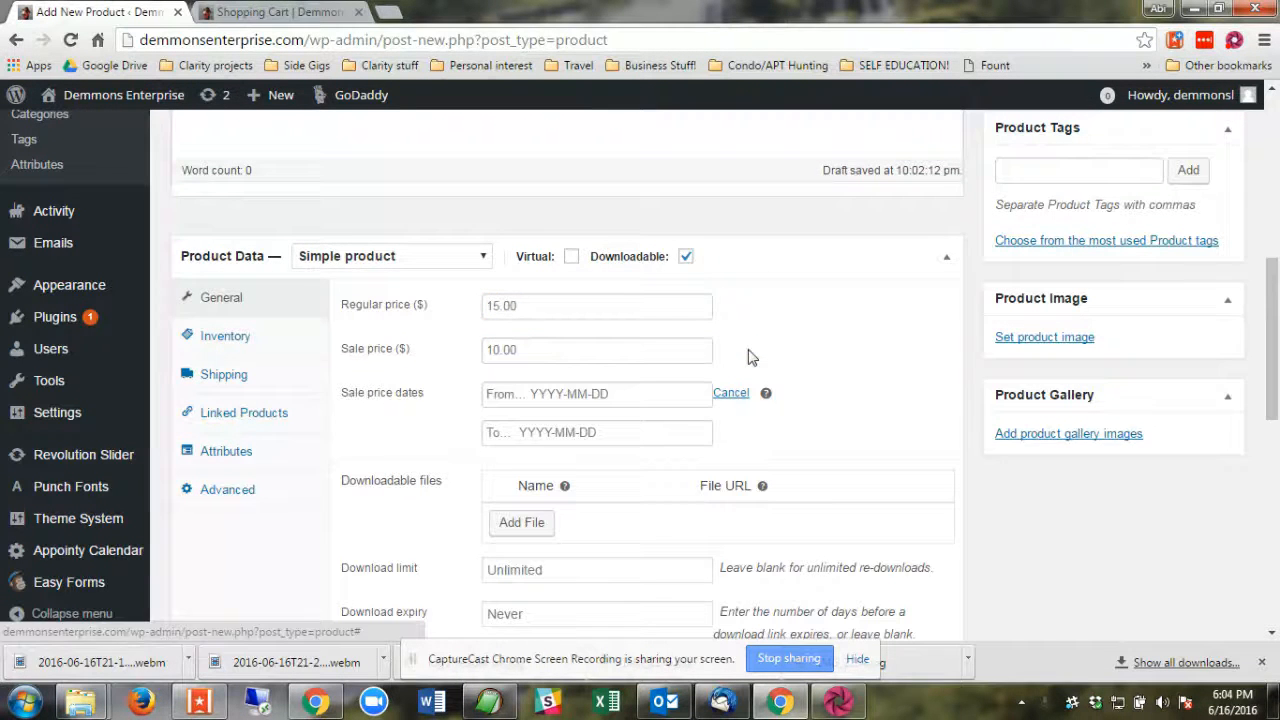
left_click(602, 398)
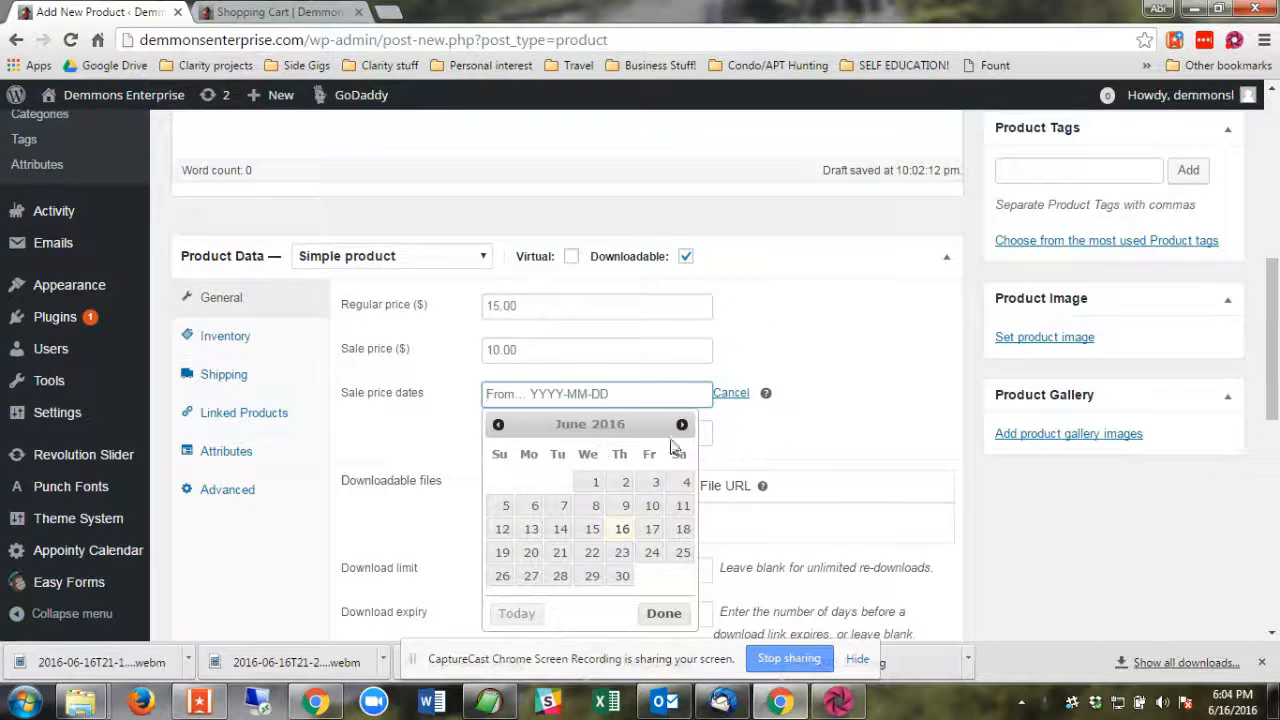
left_click(737, 402)
left_click(731, 396)
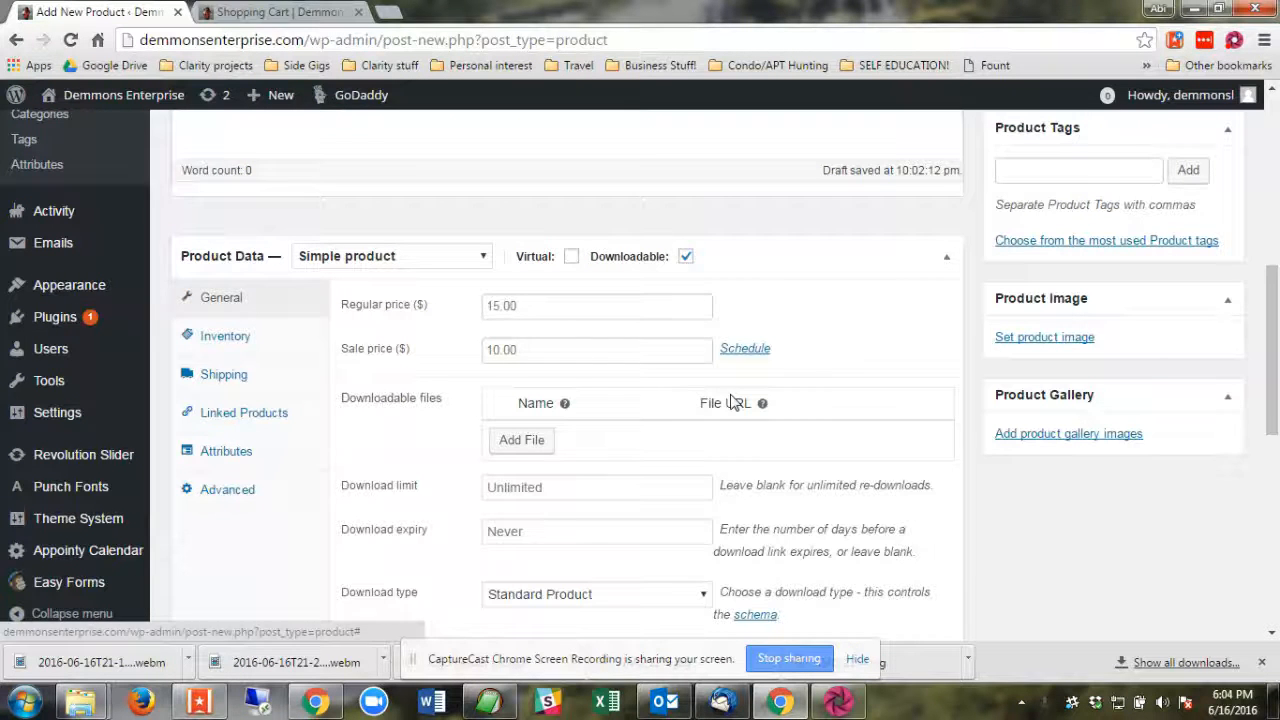
Clear the product's sale price and turn off its Downloadable option.
left_click(553, 351)
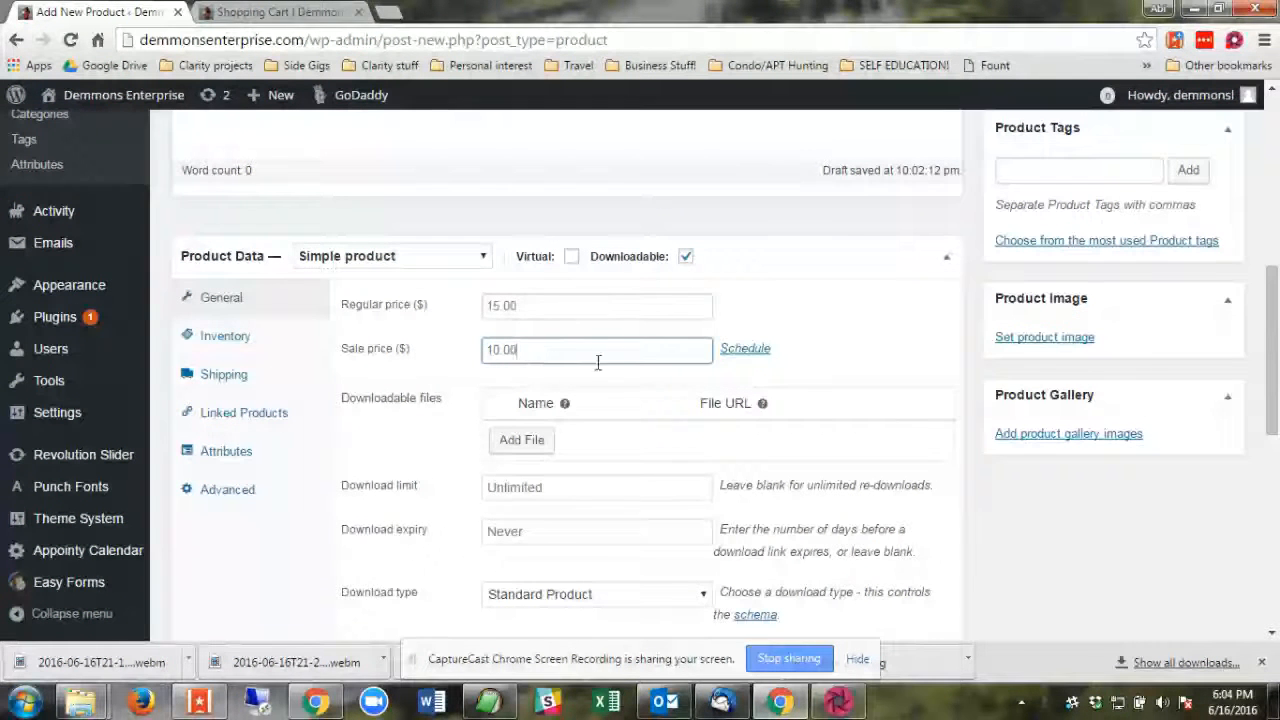
left_click_drag(598, 362, 486, 358)
key("BackSpace")
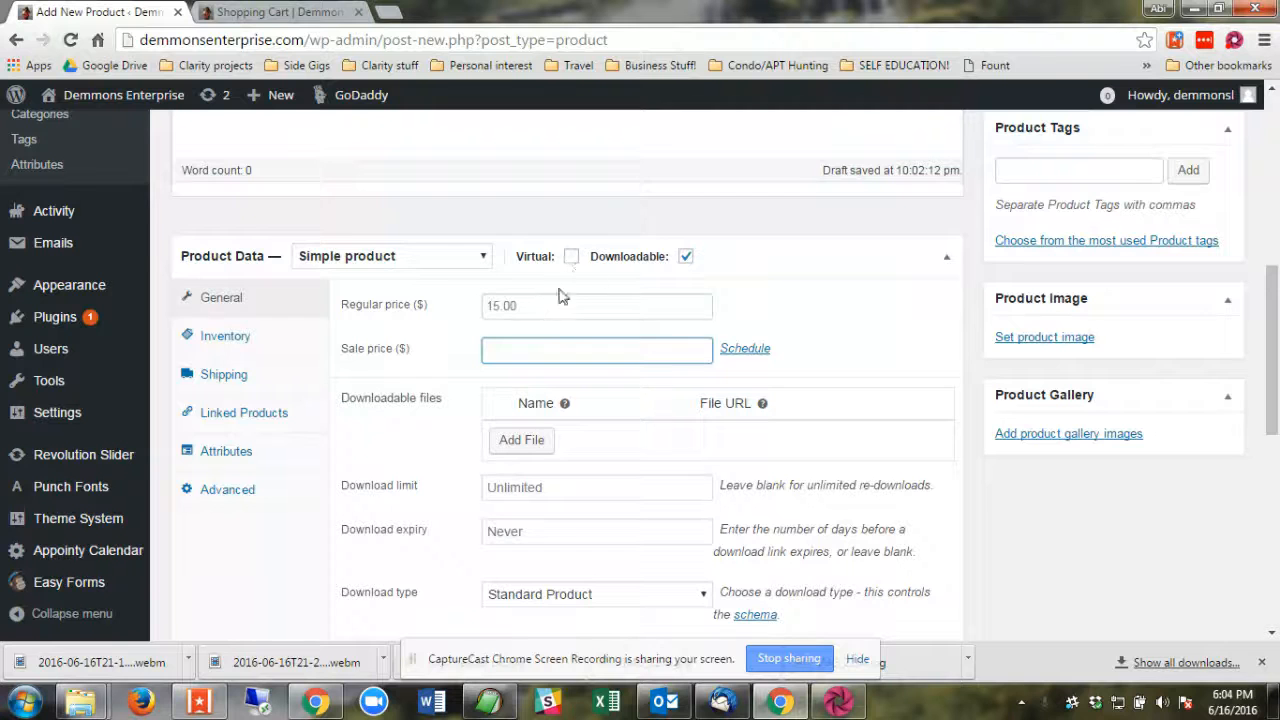
left_click(685, 258)
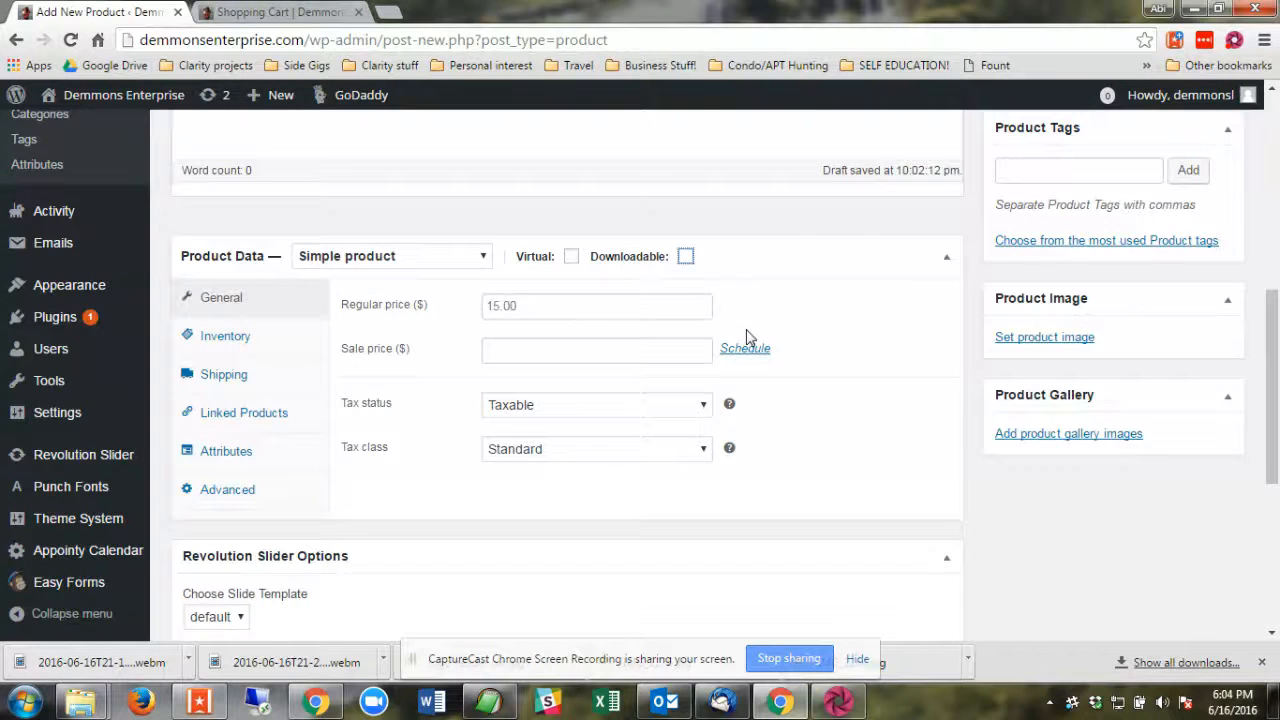
Examine the choices available for the product's tax status.
left_click(531, 354)
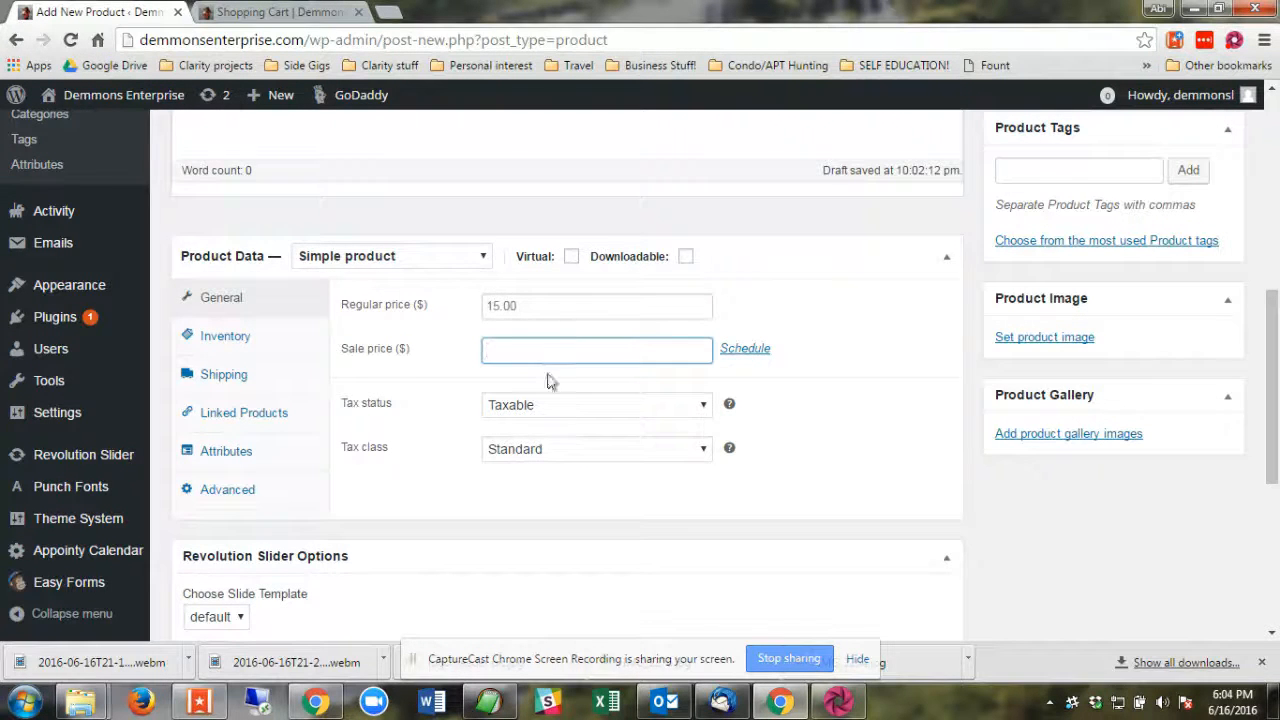
left_click(624, 406)
left_click(622, 407)
left_click(551, 408)
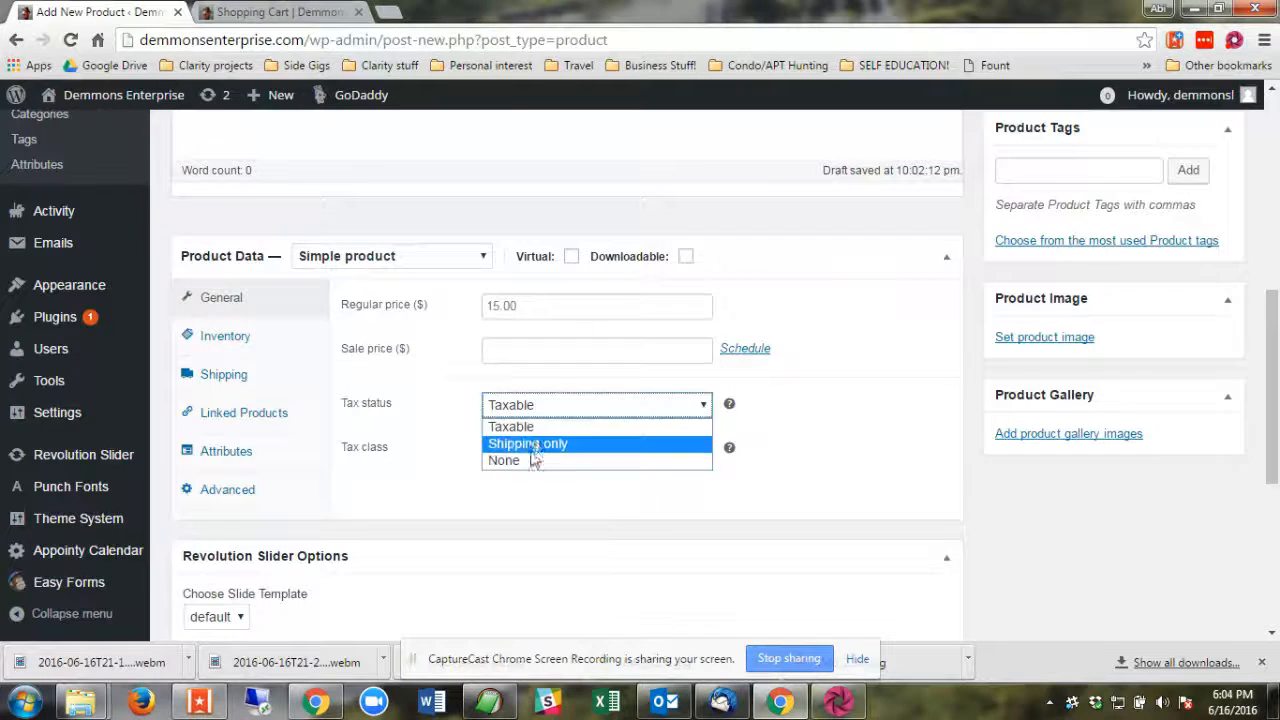
left_click(814, 451)
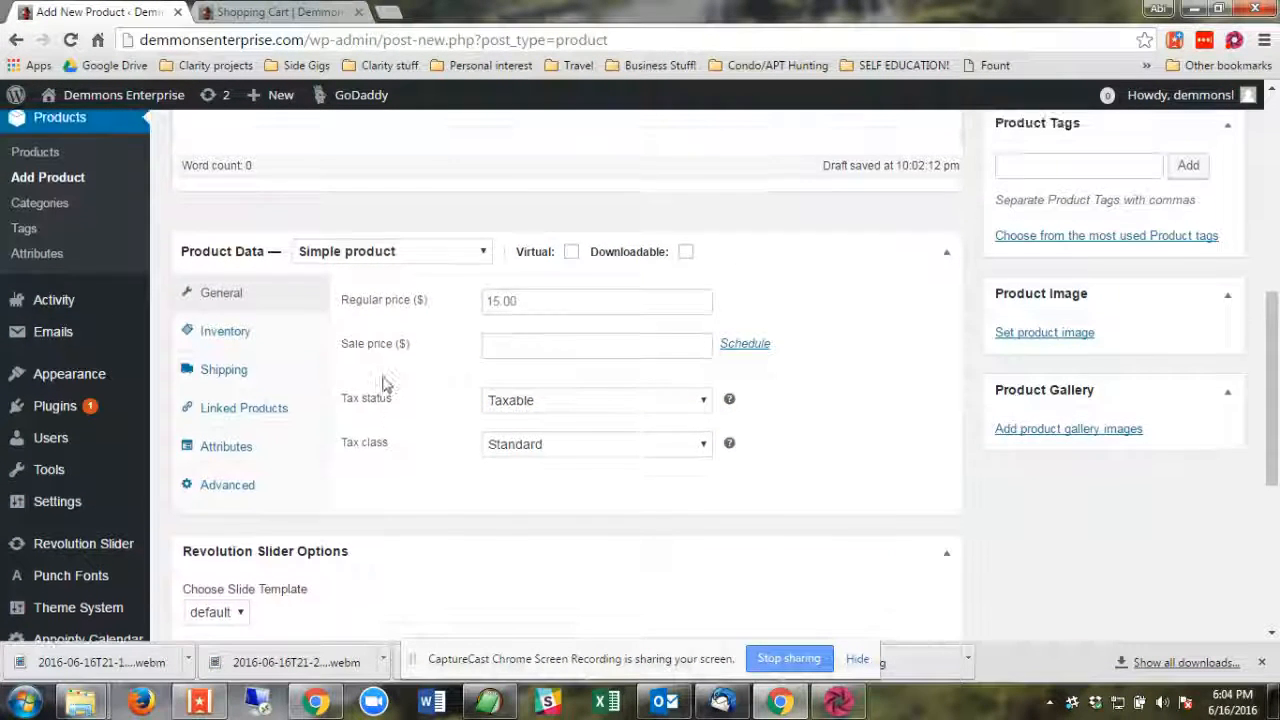
Set the product's SKU to 00000002 and enable stock management with a stock quantity of 15.
left_click(243, 345)
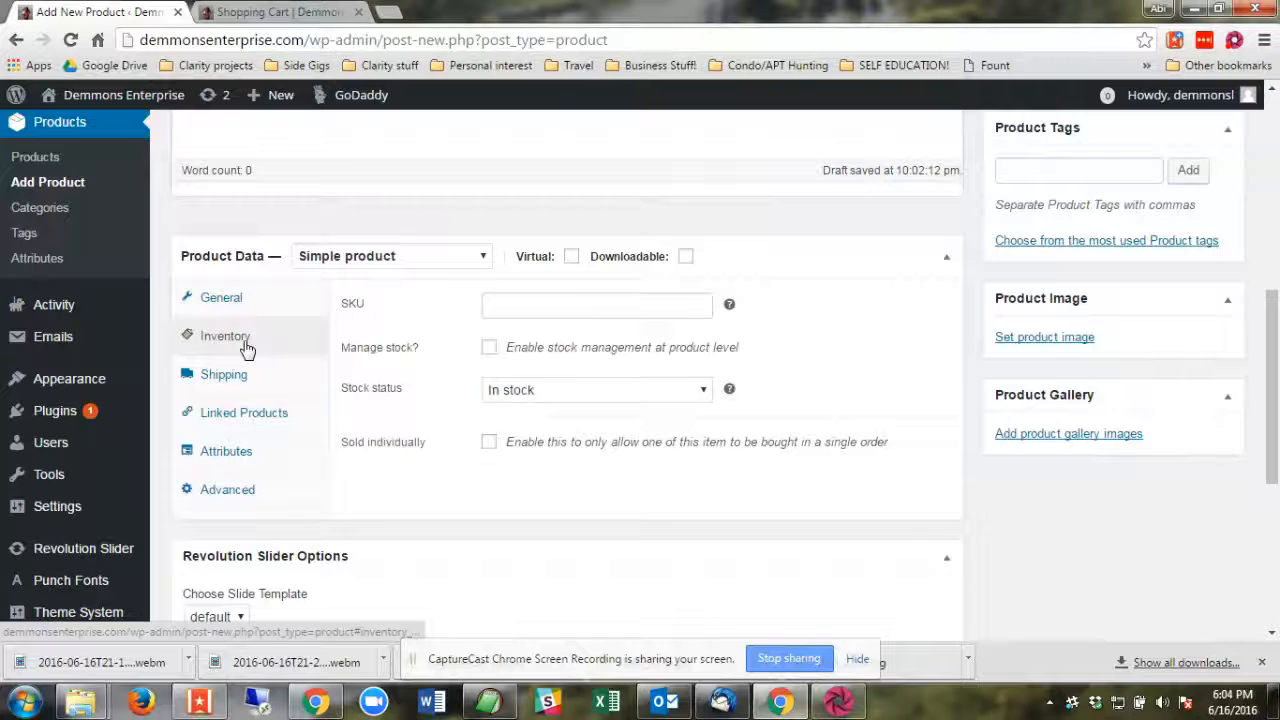
left_click(544, 306)
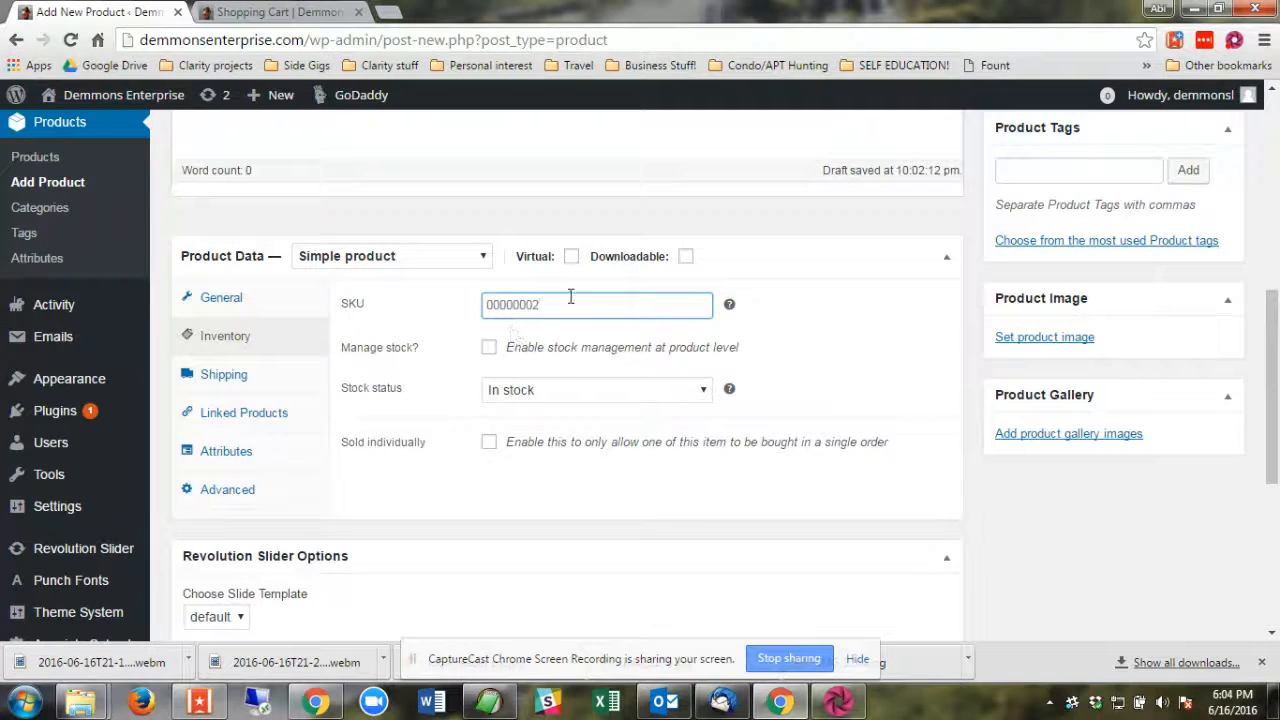
left_click(489, 348)
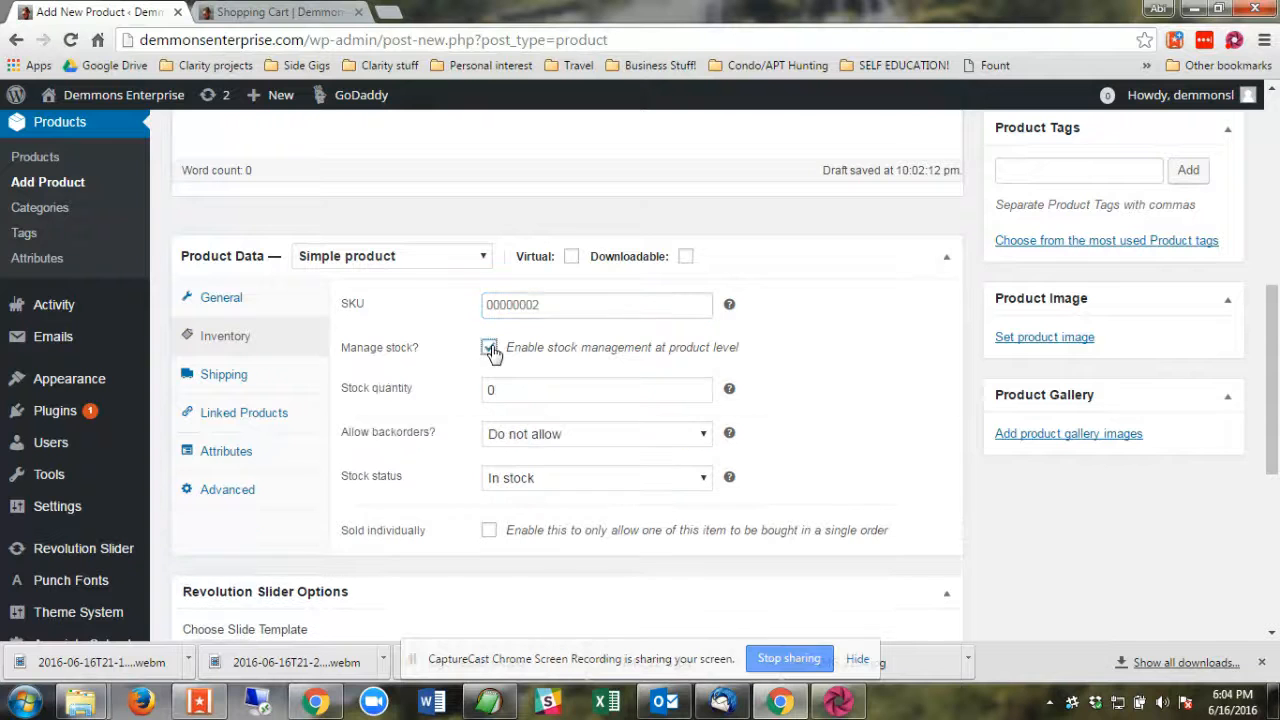
double_click(507, 394)
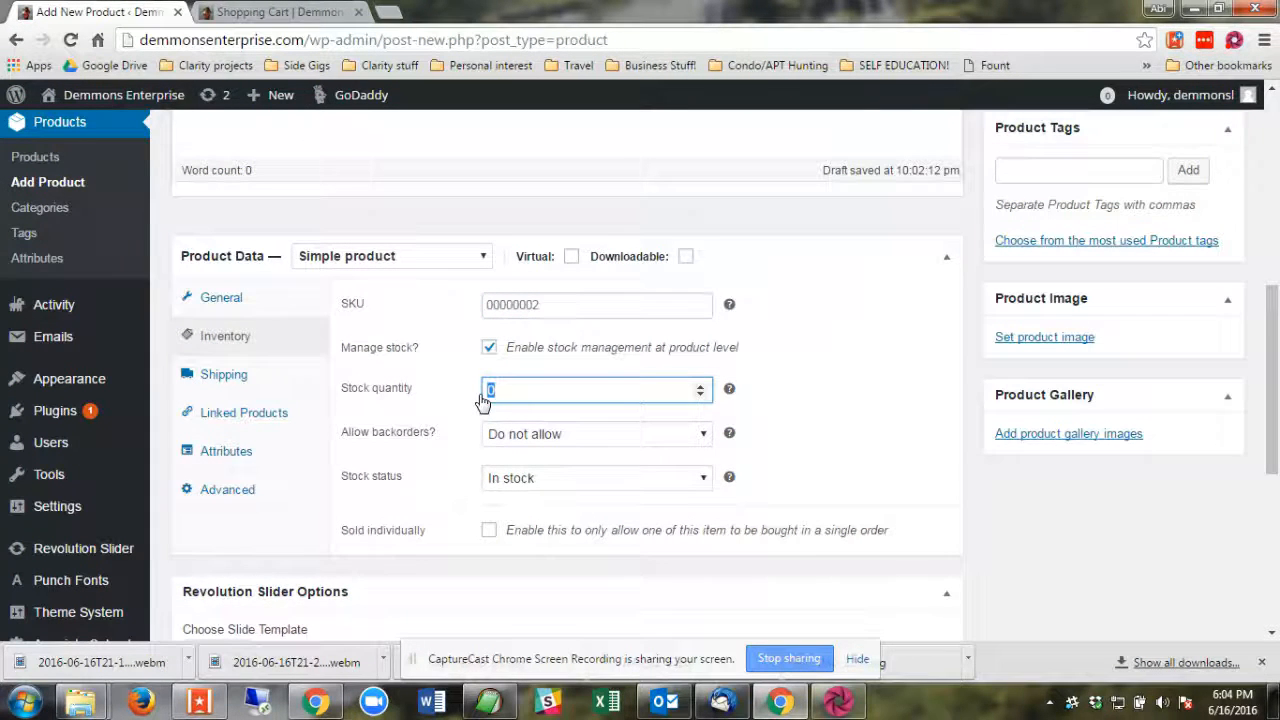
type("15")
Try the backorder option "Allow, but notify customer" and return it to "Do not allow".
left_click(566, 434)
left_click(565, 434)
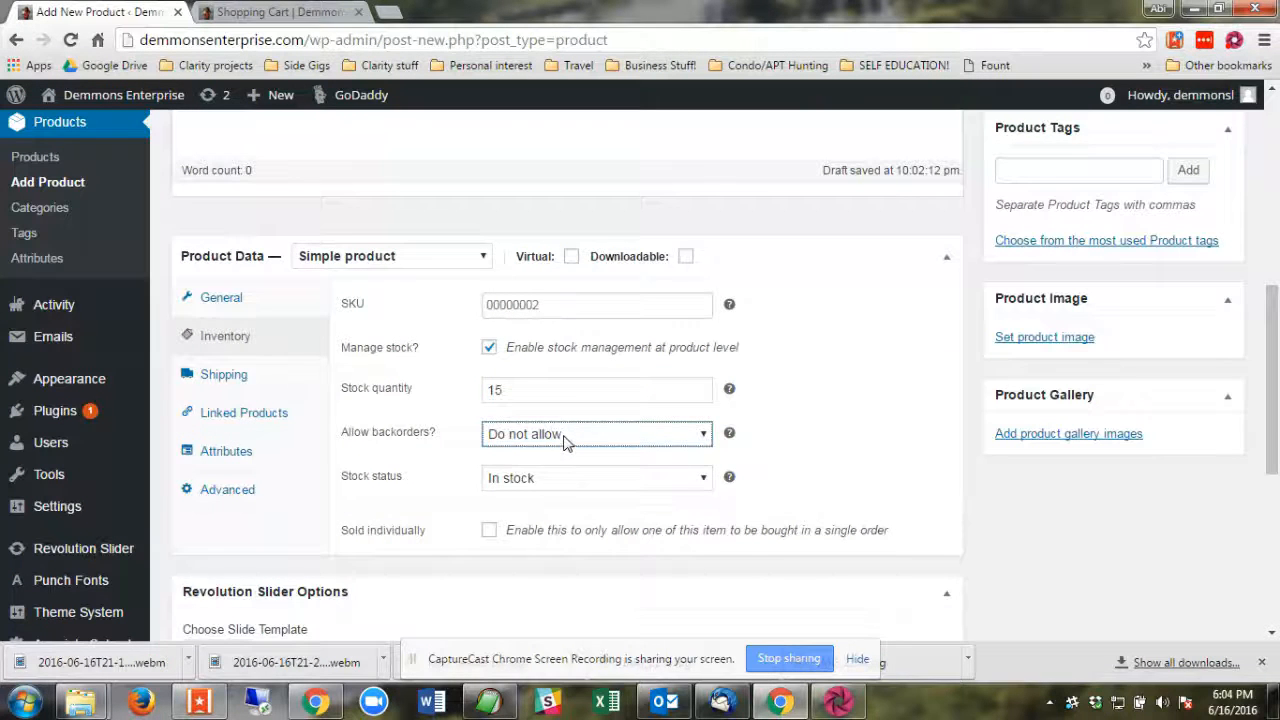
left_click(563, 437)
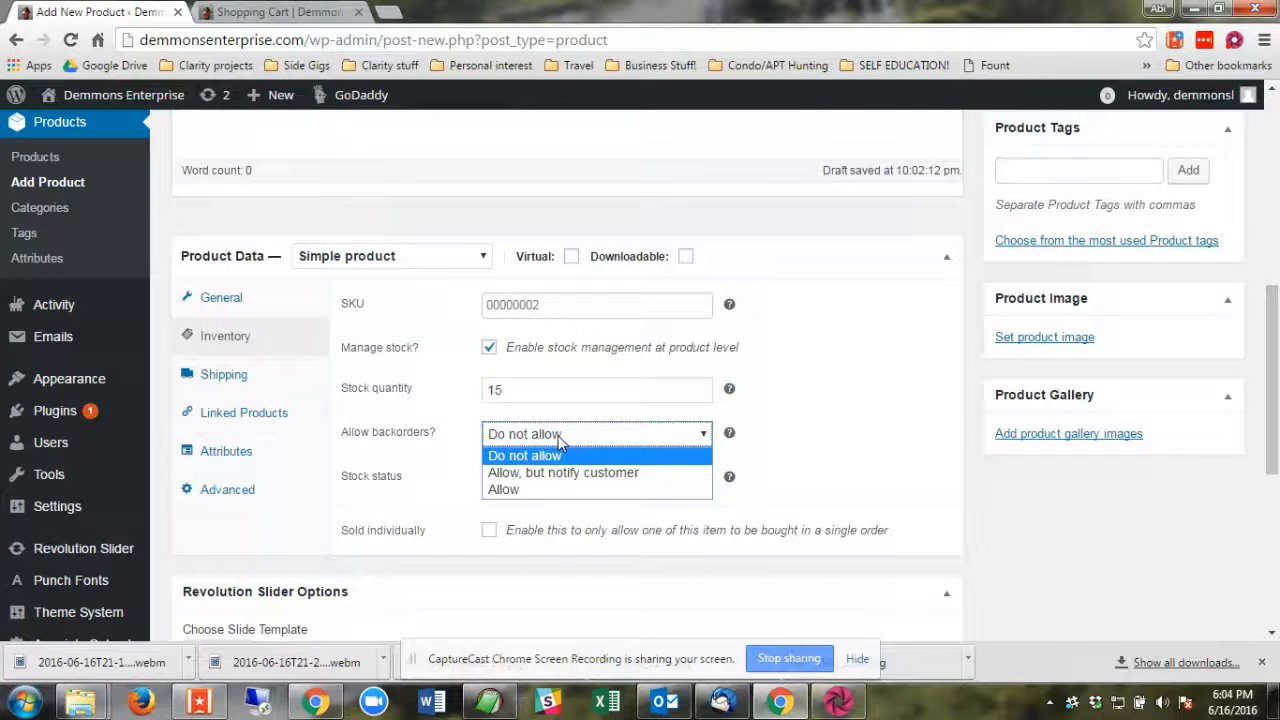
left_click(567, 472)
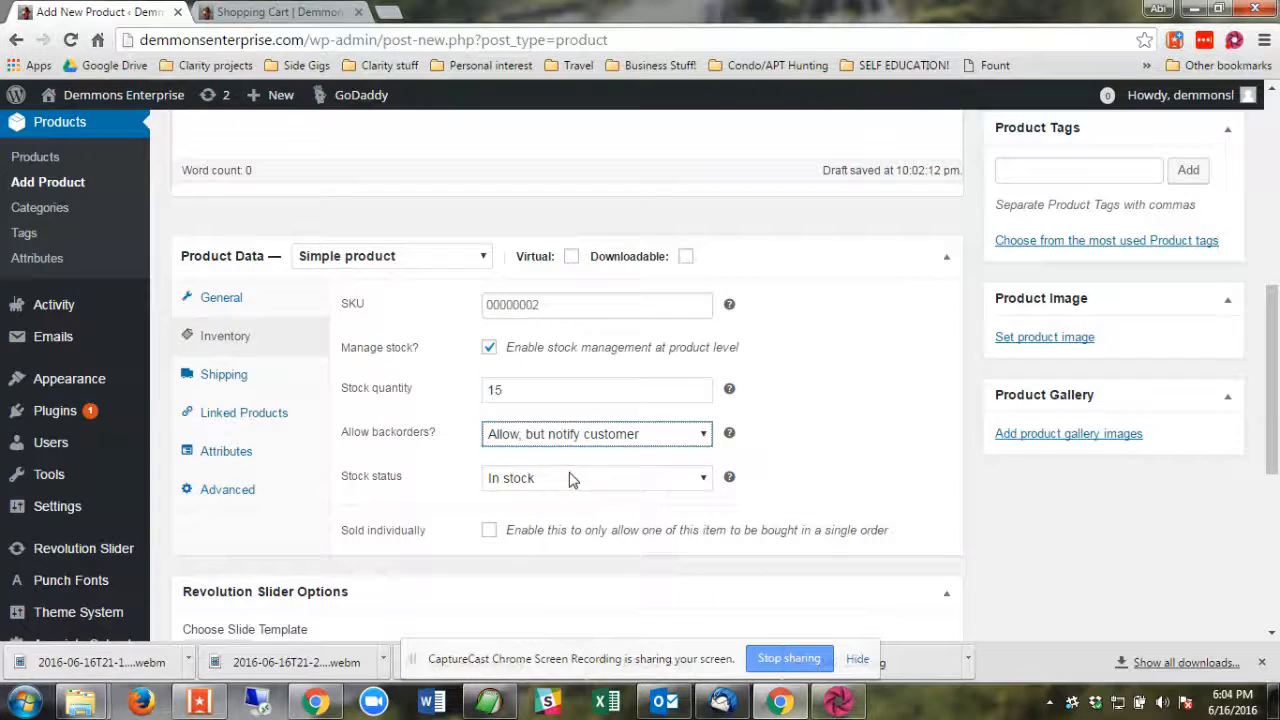
left_click(573, 440)
left_click(560, 455)
Examine the choices available for the product's stock status.
scroll(600, 420, "down", 1)
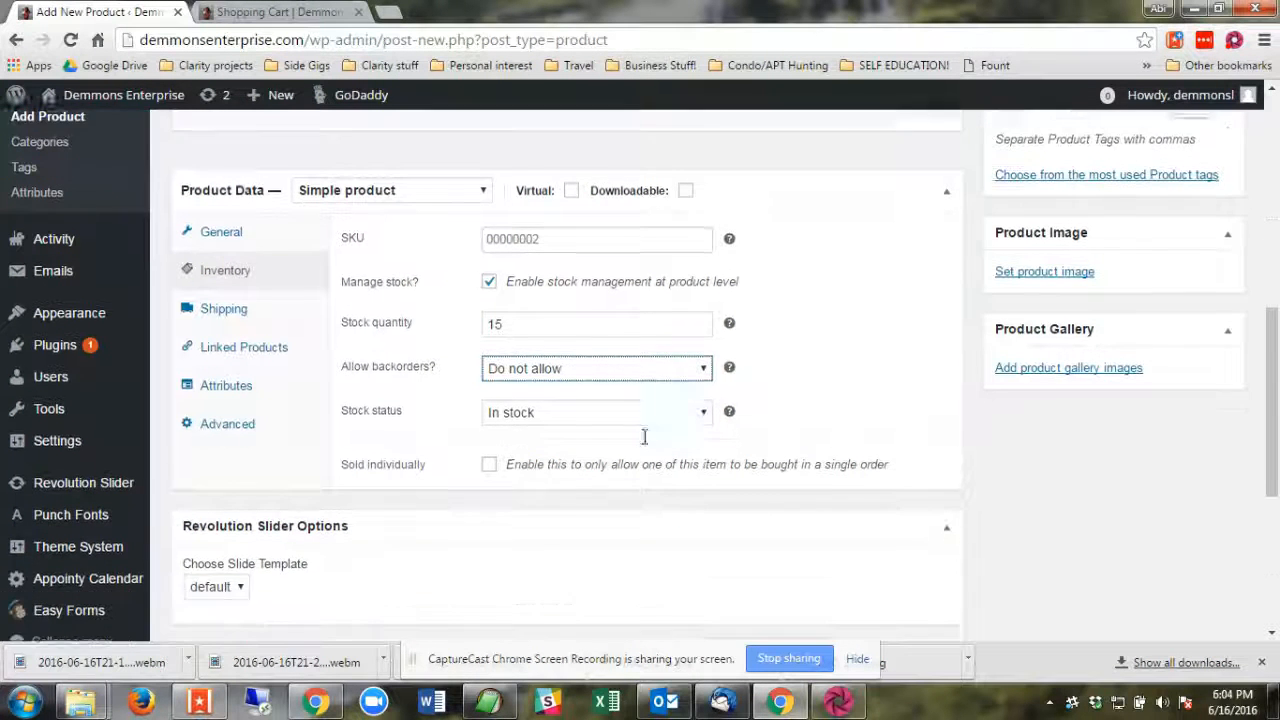
left_click(518, 390)
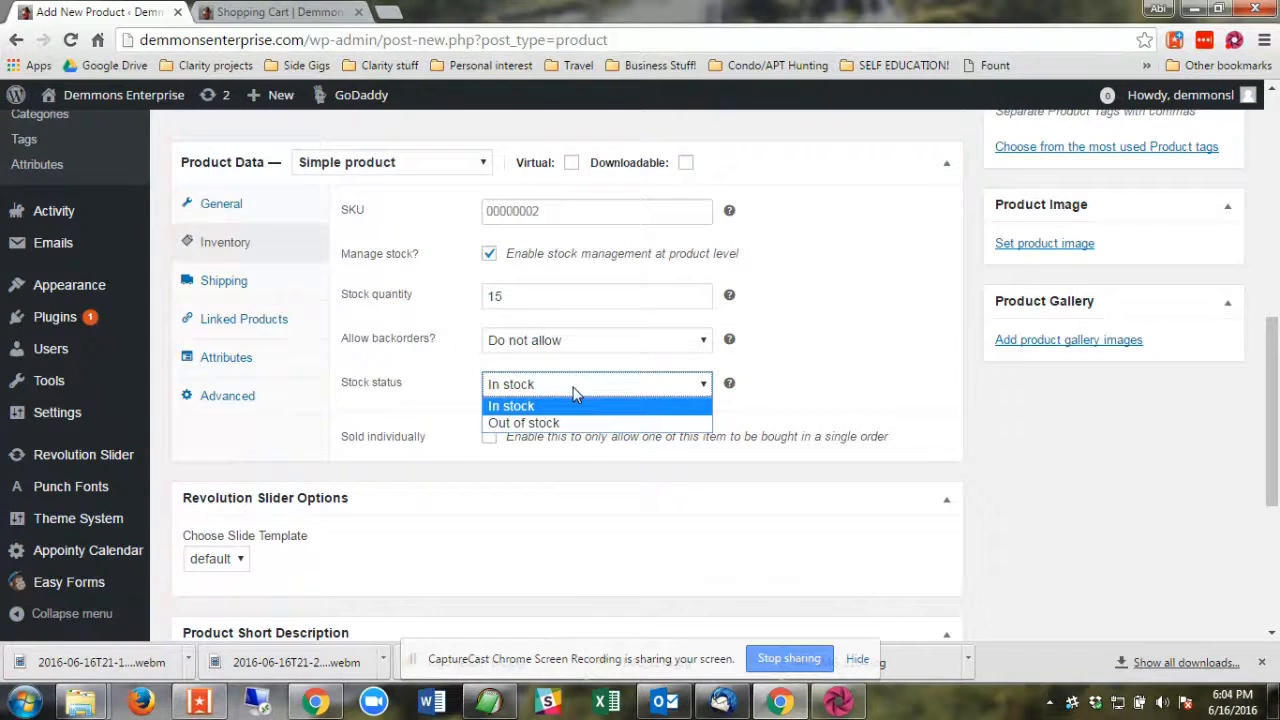
left_click(808, 405)
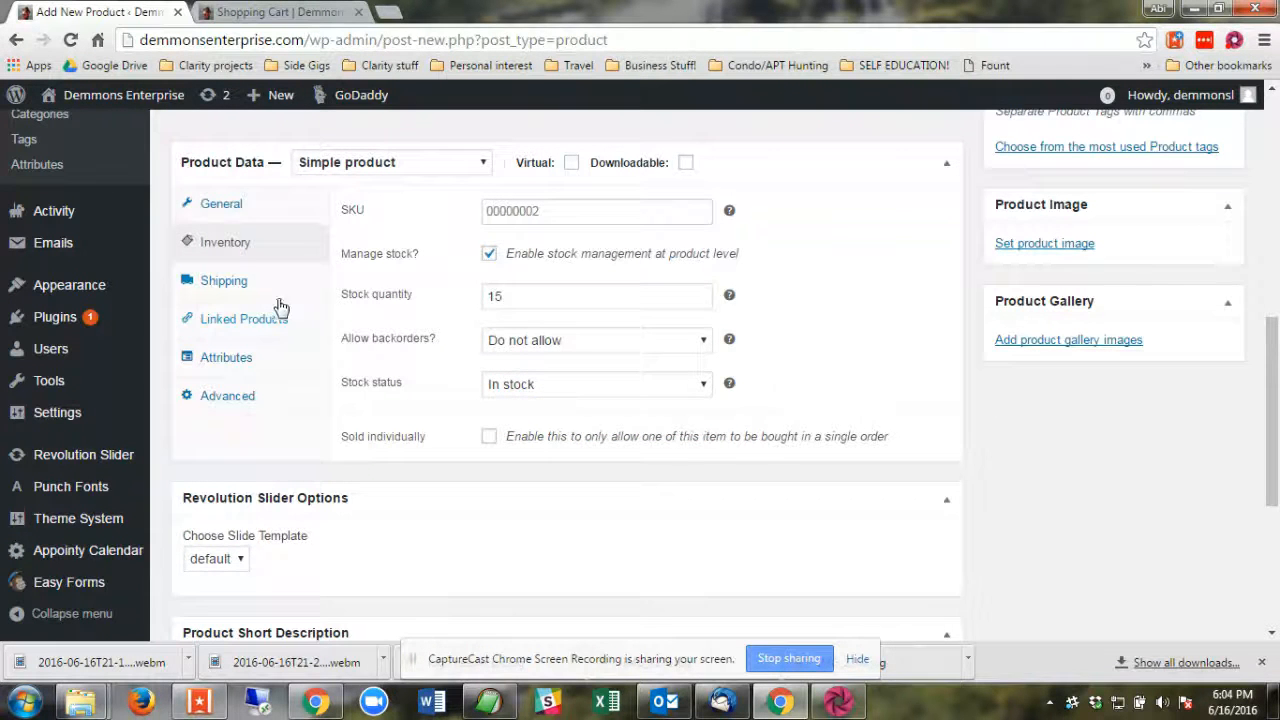
Review the product's shipping settings and its linked product options.
left_click(222, 286)
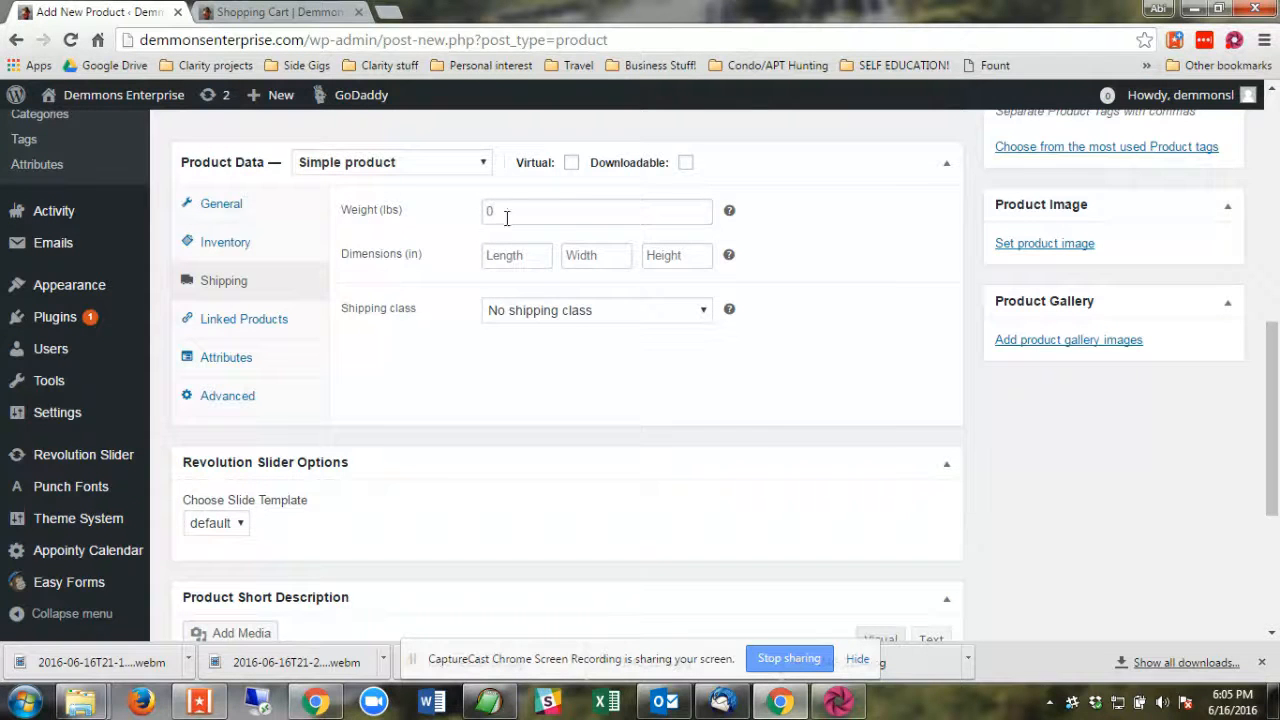
left_click(256, 320)
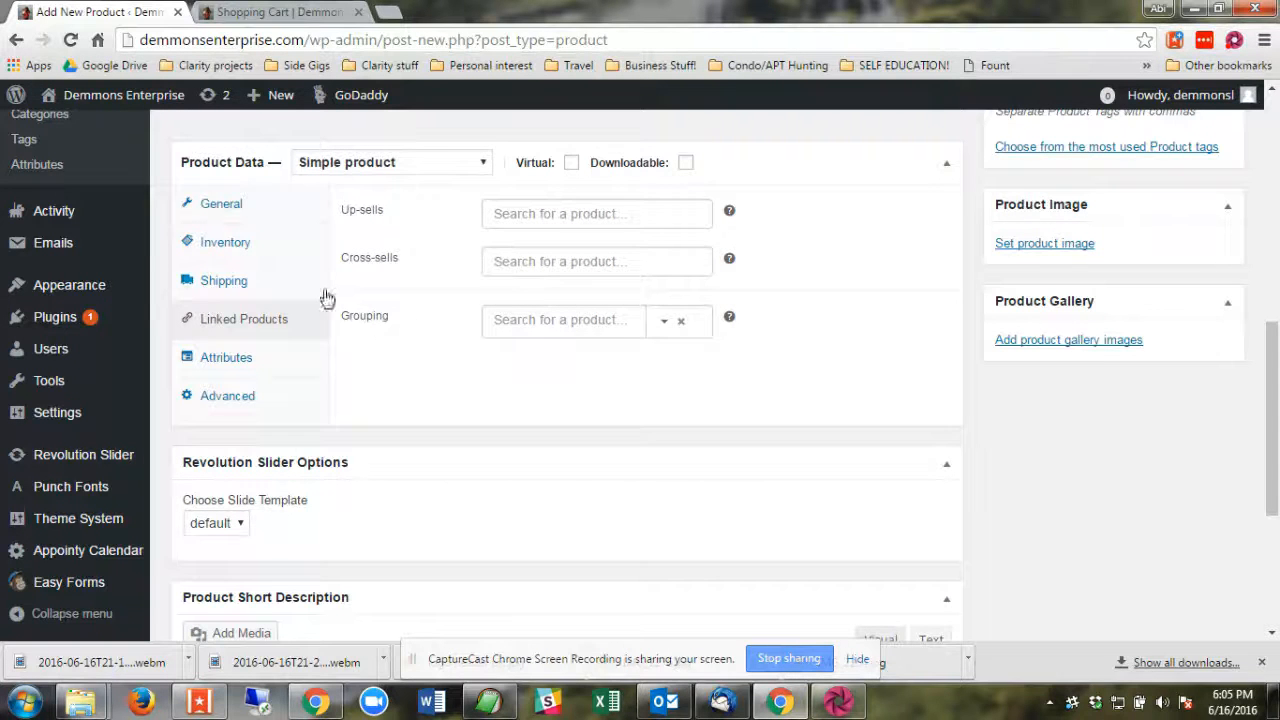
Add a blank custom product attribute to the product.
left_click(211, 368)
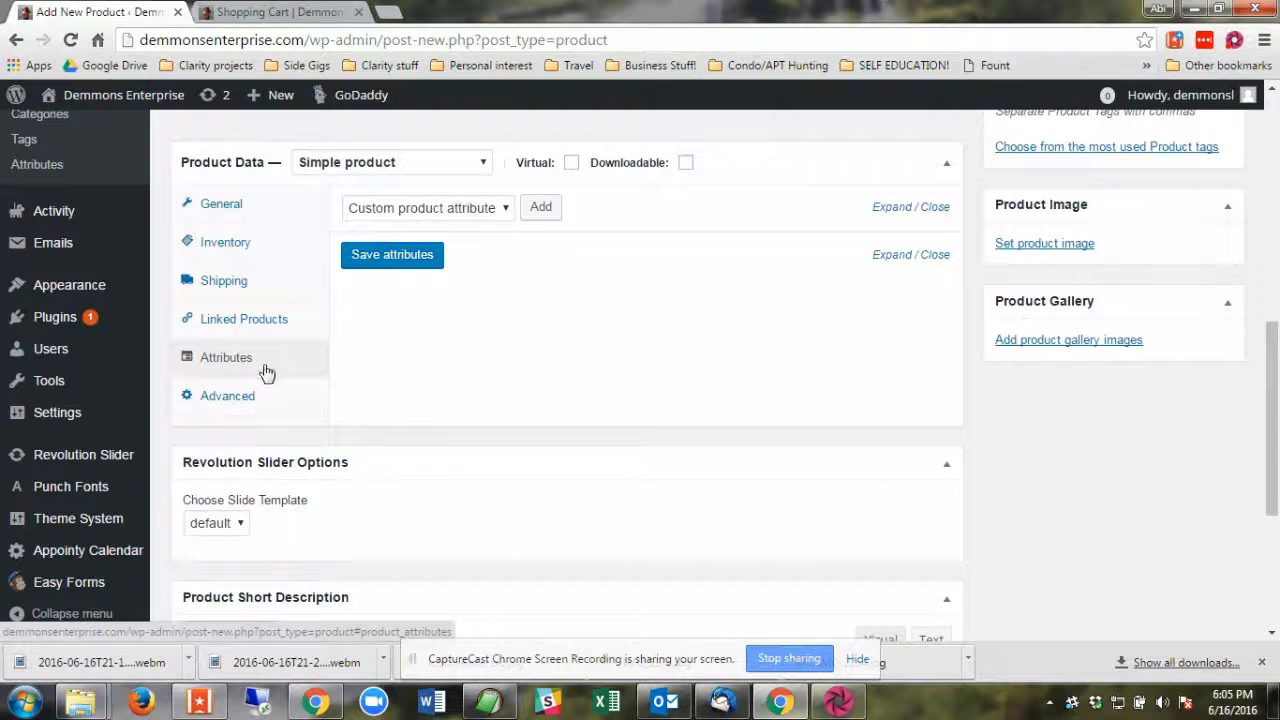
left_click(457, 218)
left_click(457, 221)
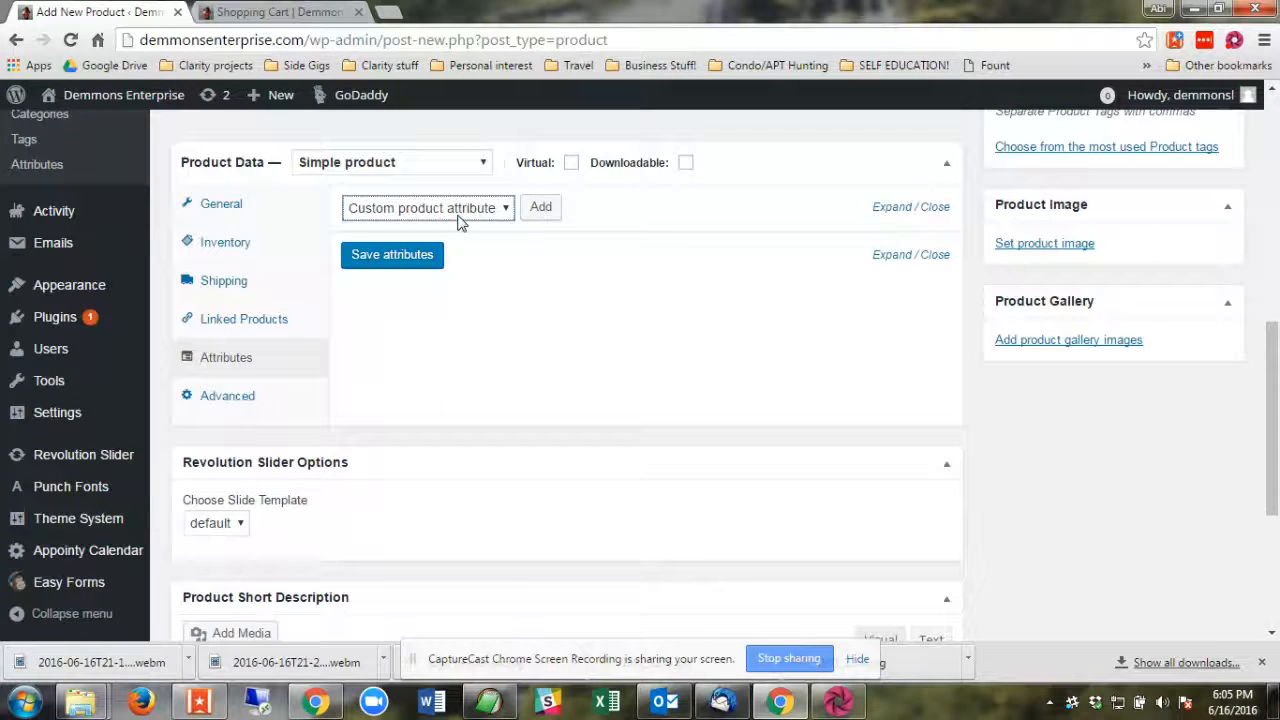
left_click(540, 207)
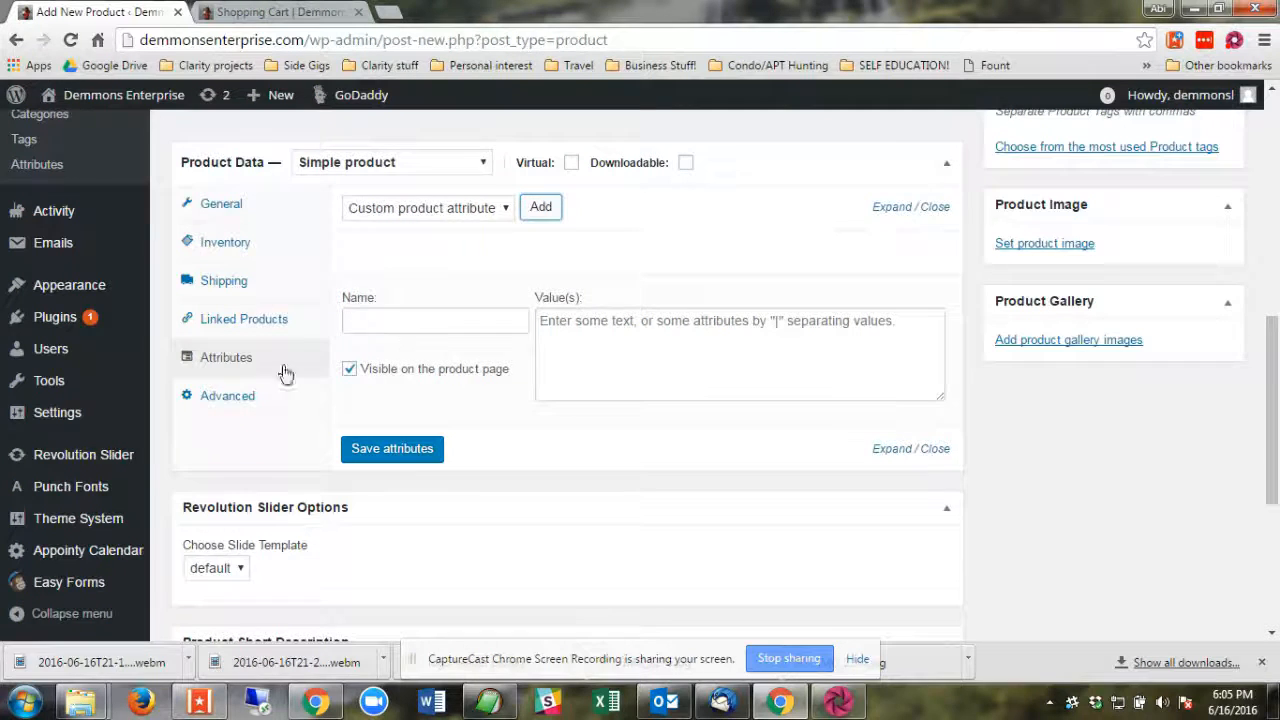
Review the product's advanced settings and the available product types.
left_click(228, 400)
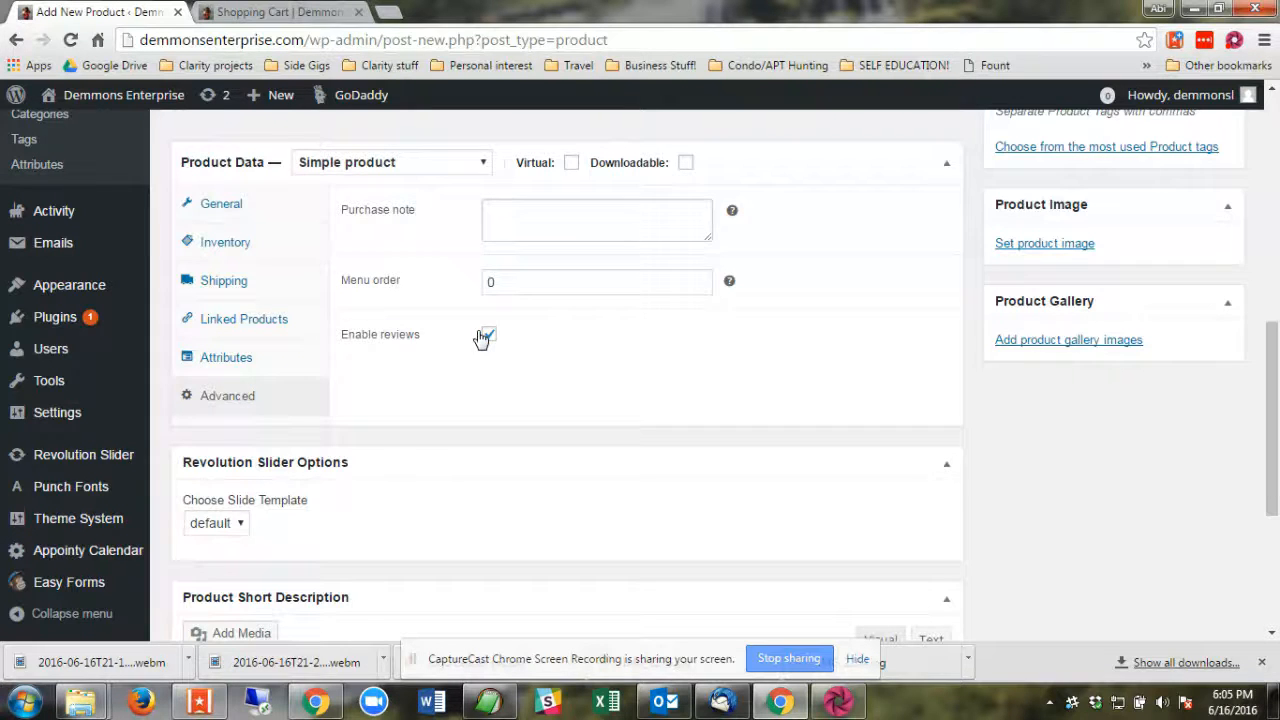
scroll(343, 297, "up", 1)
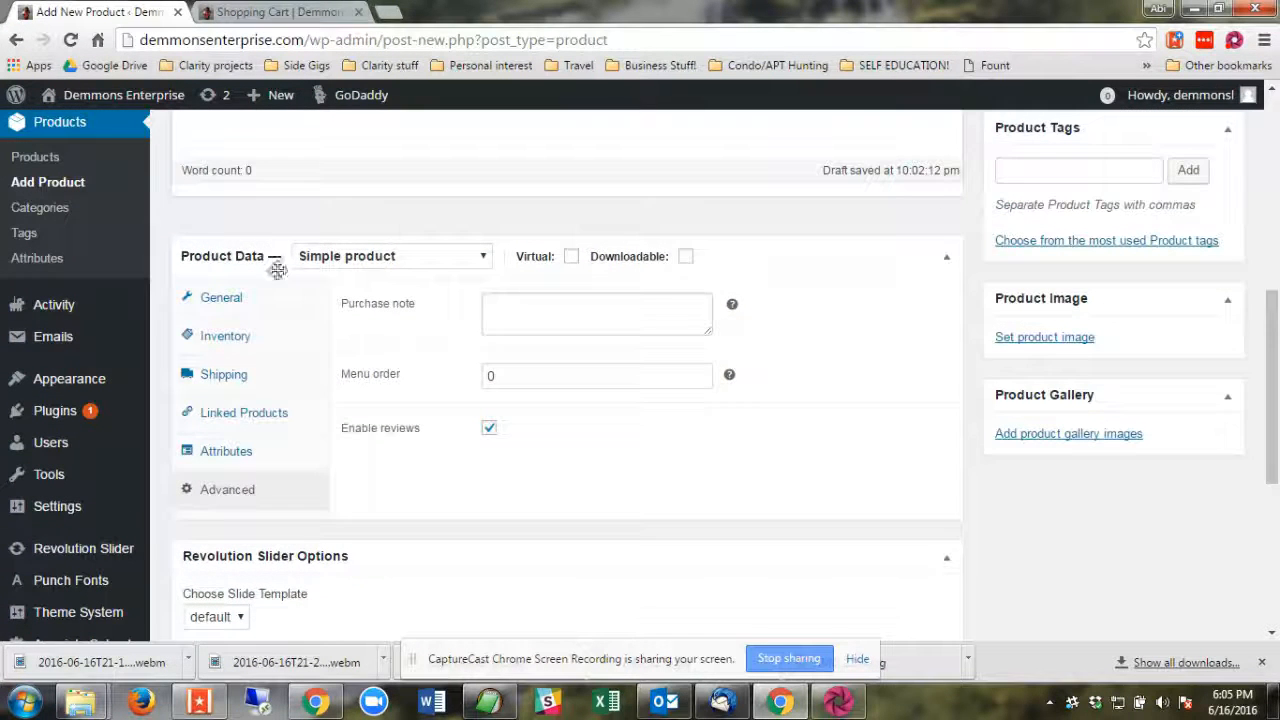
left_click(447, 264)
left_click(447, 266)
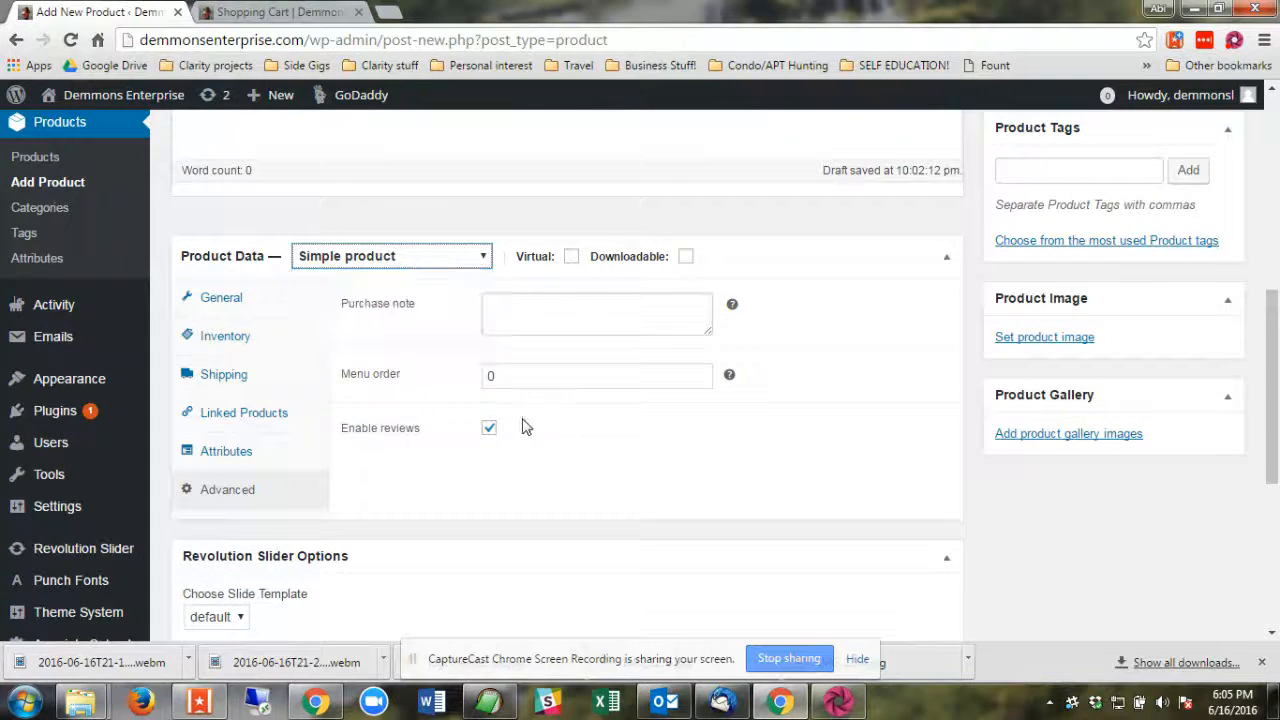
Enter "this is a cool product" as the product's short description.
scroll(528, 423, "down", 4)
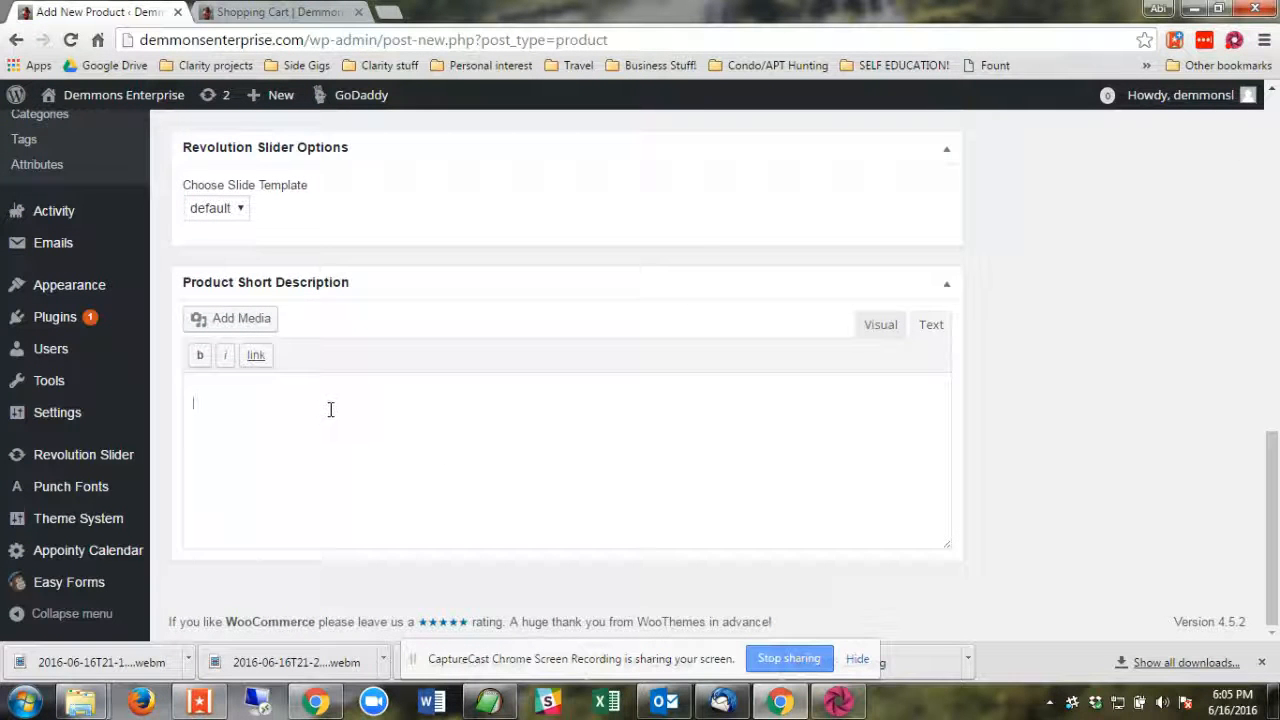
type("is is a cool product")
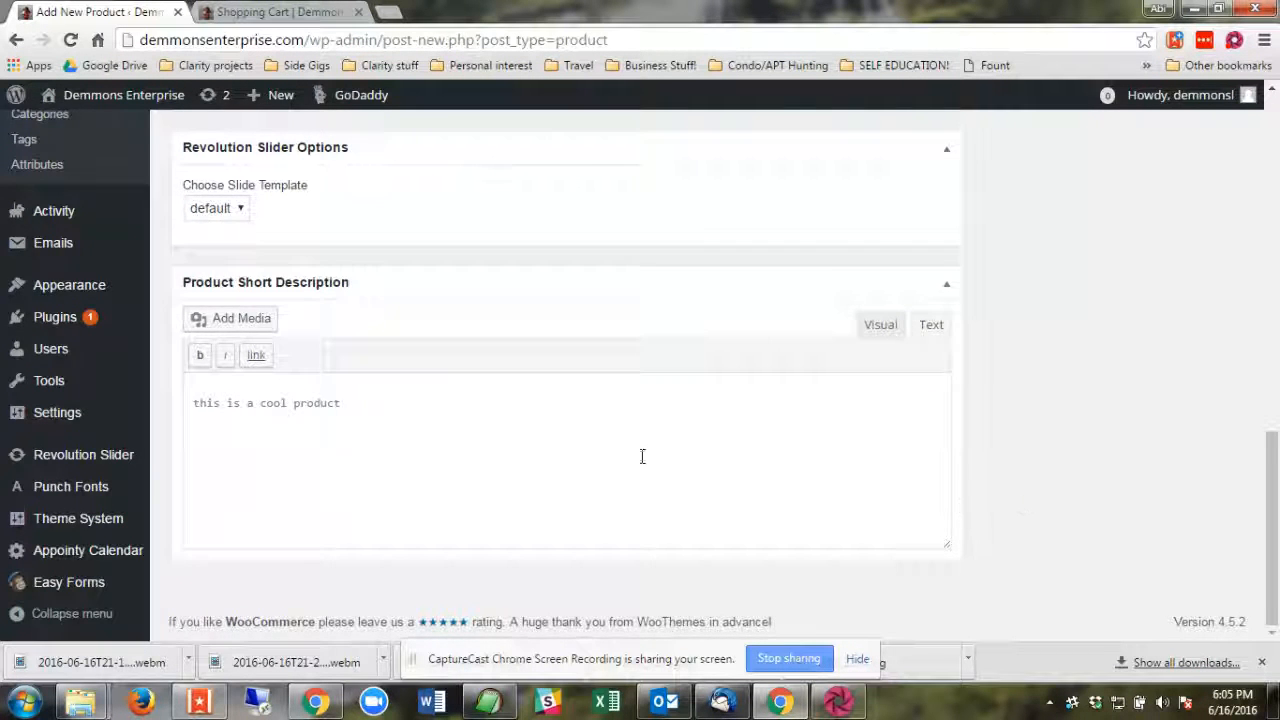
scroll(620, 457, "up", 5)
scroll(571, 571, "up", 4)
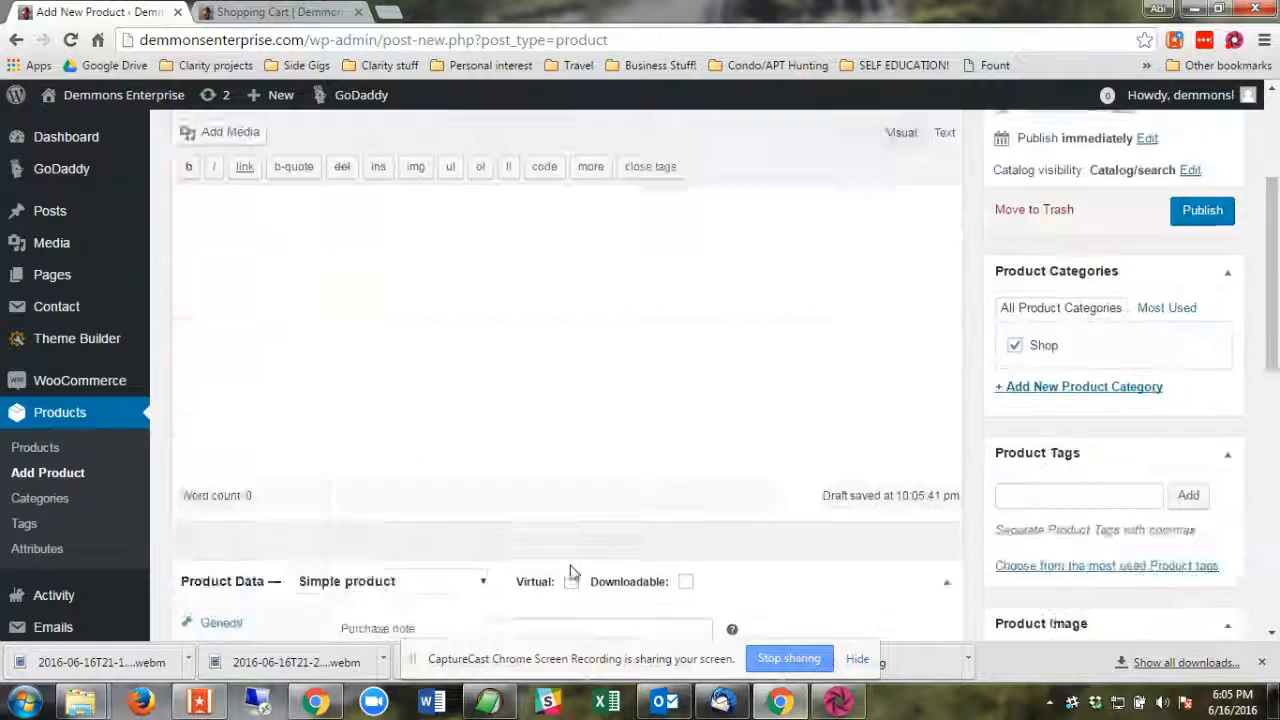
scroll(571, 563, "down", 5)
scroll(1066, 460, "up", 4)
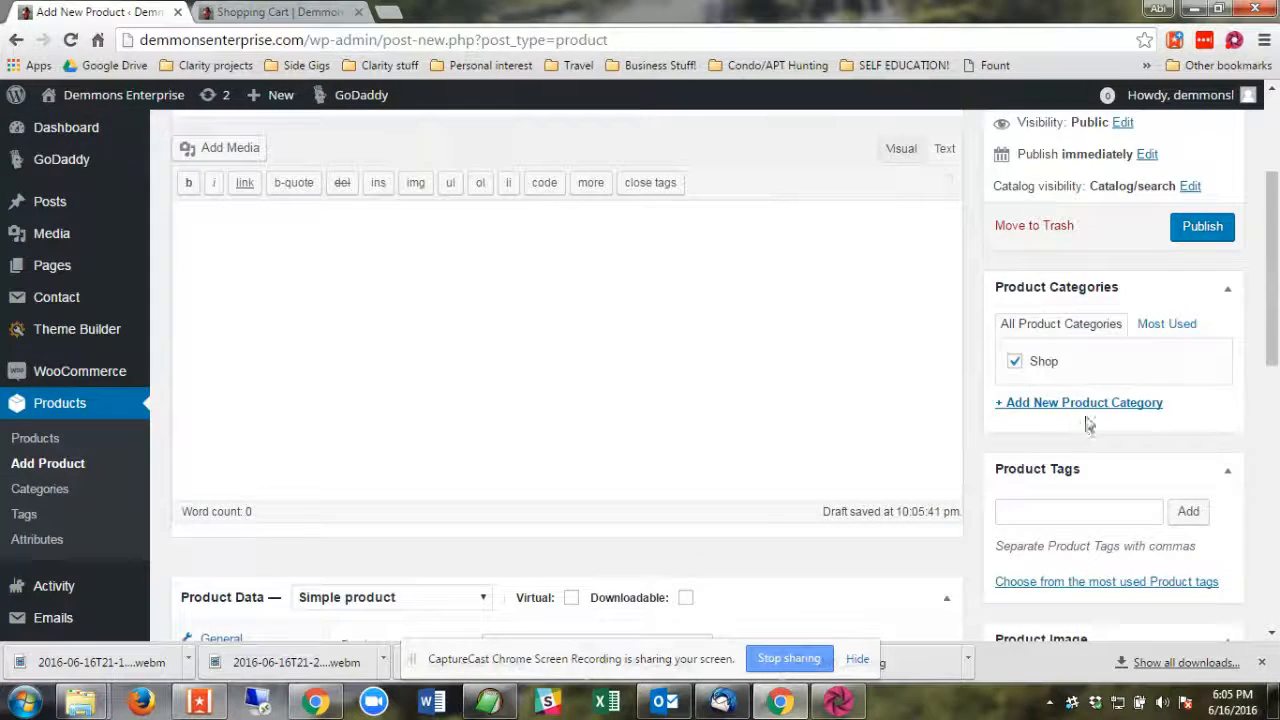
Set the mauve-brown texture grungy-mauve-brown-seamless-textures-part-2-5.jpg from the media library as the product image.
scroll(1174, 346, "down", 4)
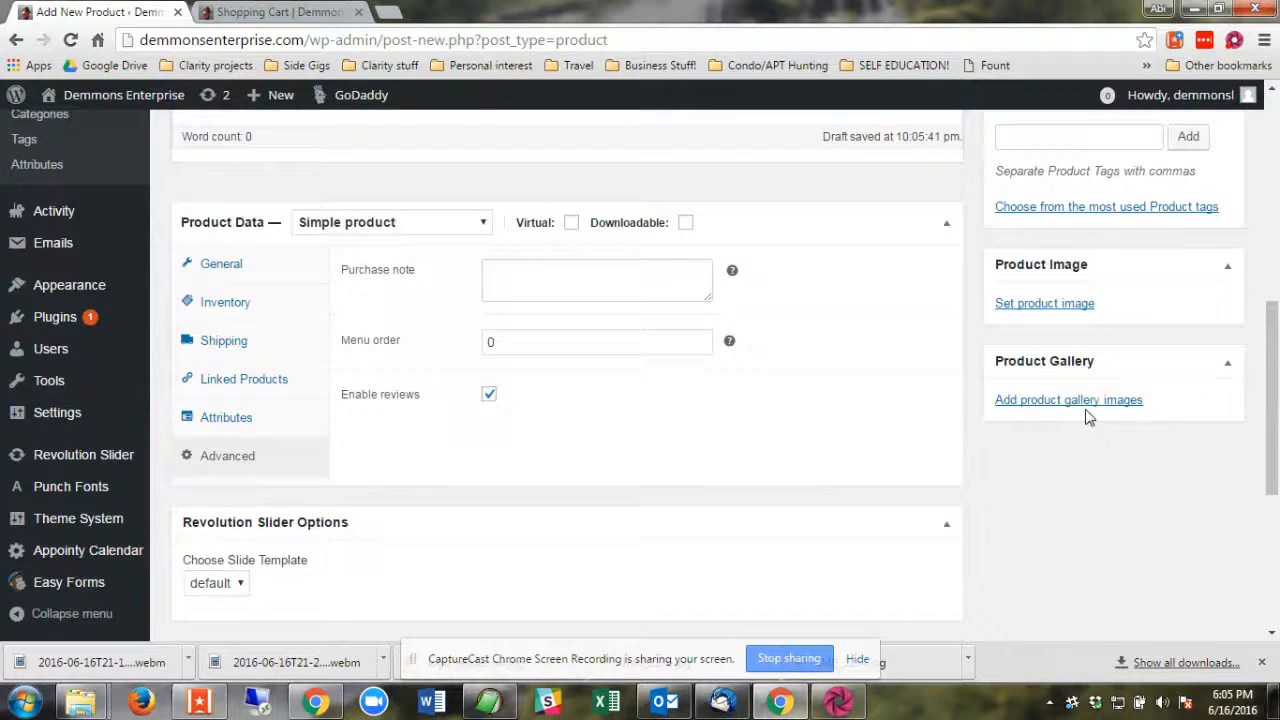
left_click(1052, 305)
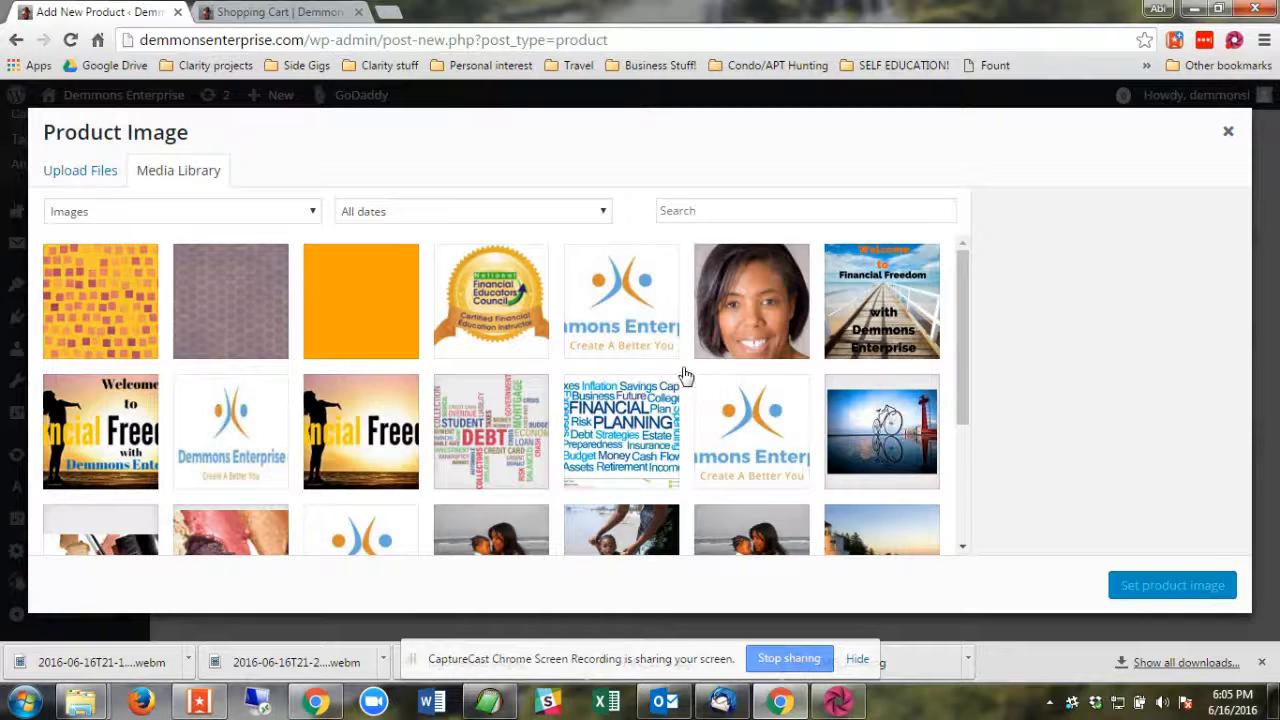
scroll(729, 380, "down", 3)
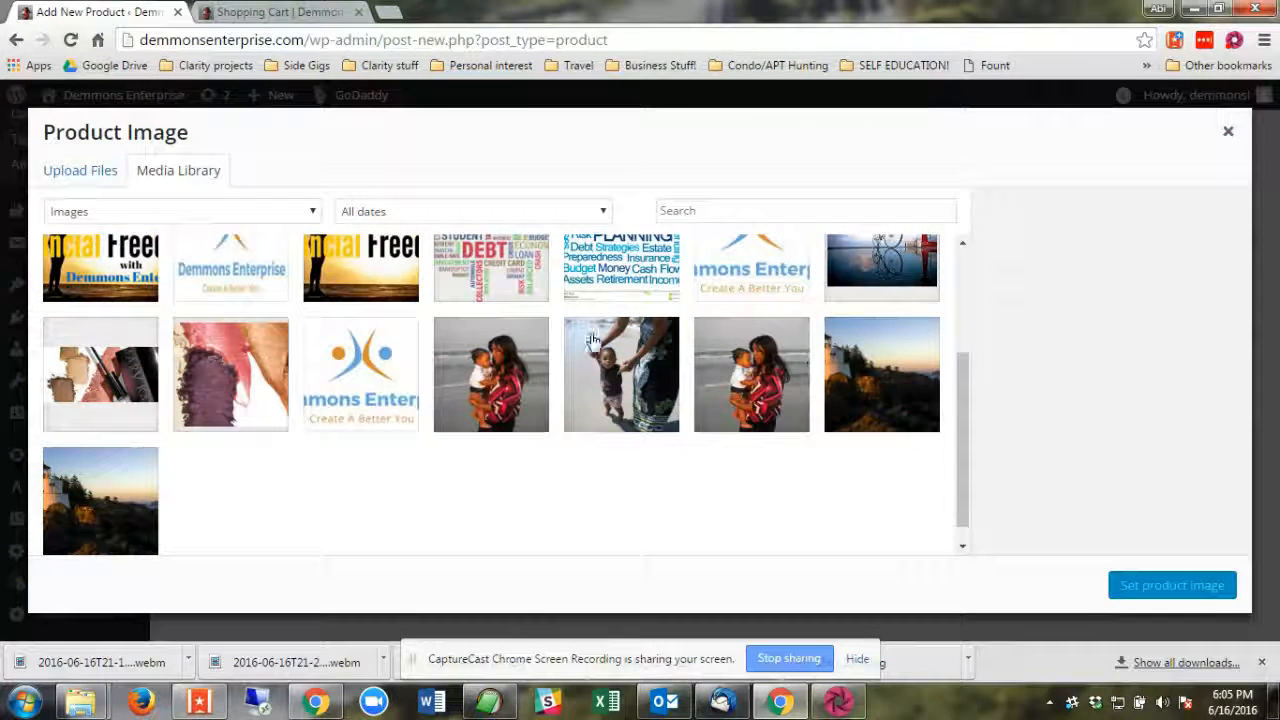
scroll(514, 377, "up", 5)
left_click(262, 313)
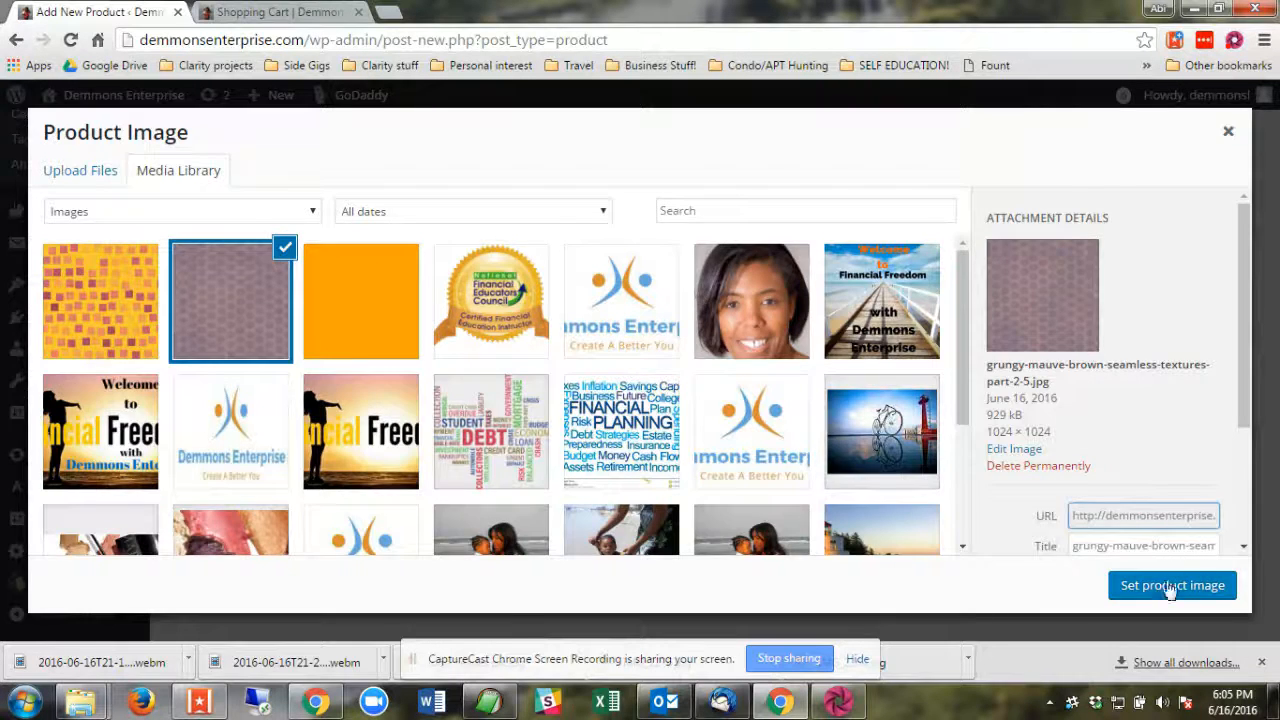
left_click(1170, 586)
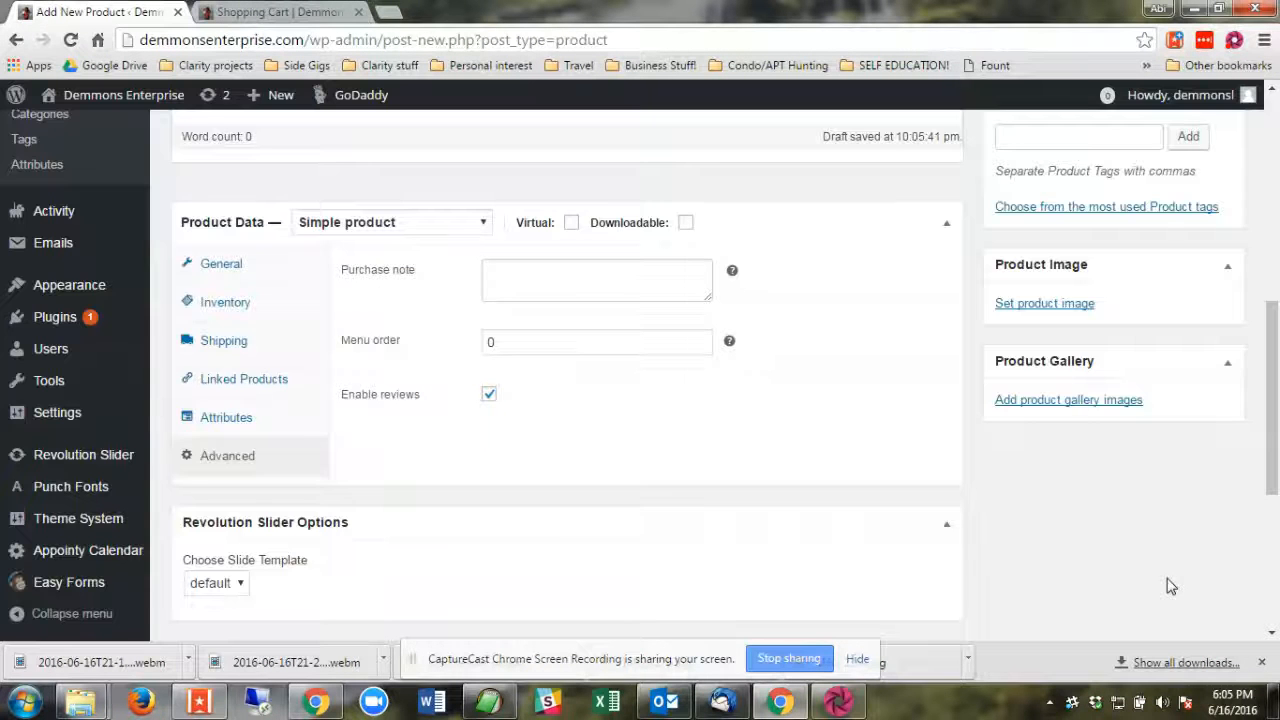
Publish Test product 10 in the Shop category.
left_click(290, 11)
left_click(96, 11)
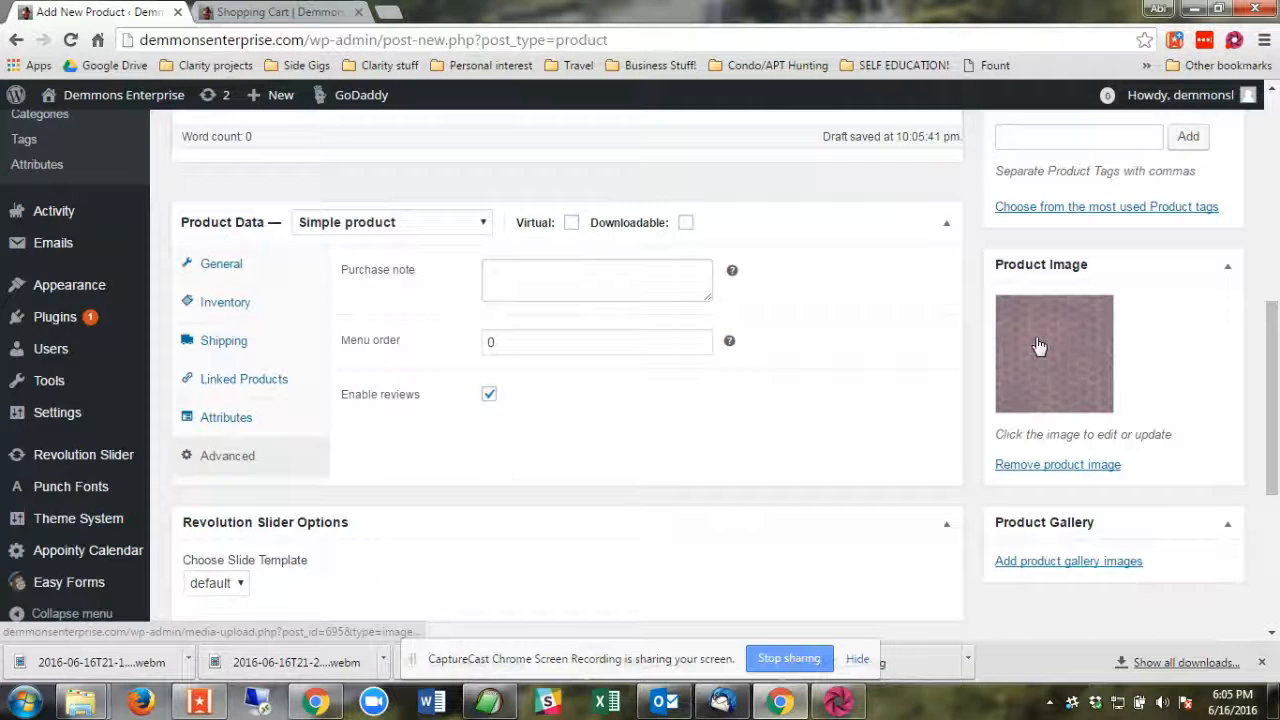
scroll(963, 460, "up", 5)
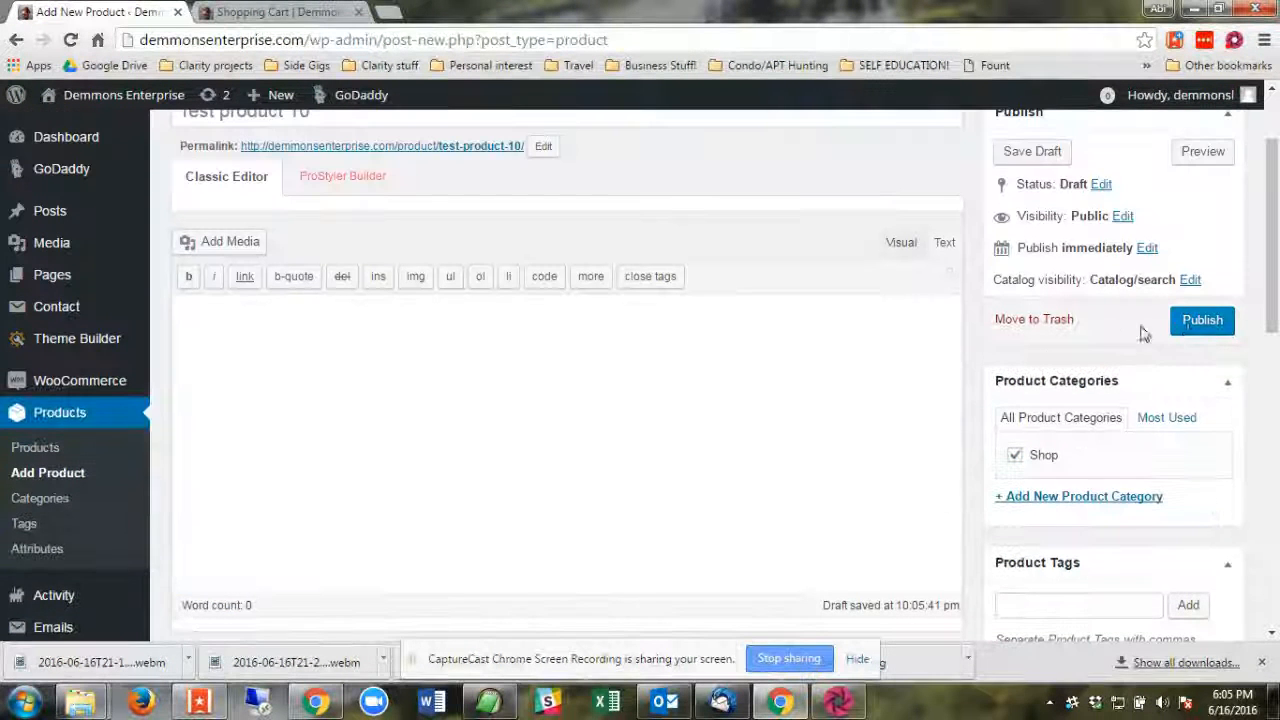
left_click(1202, 322)
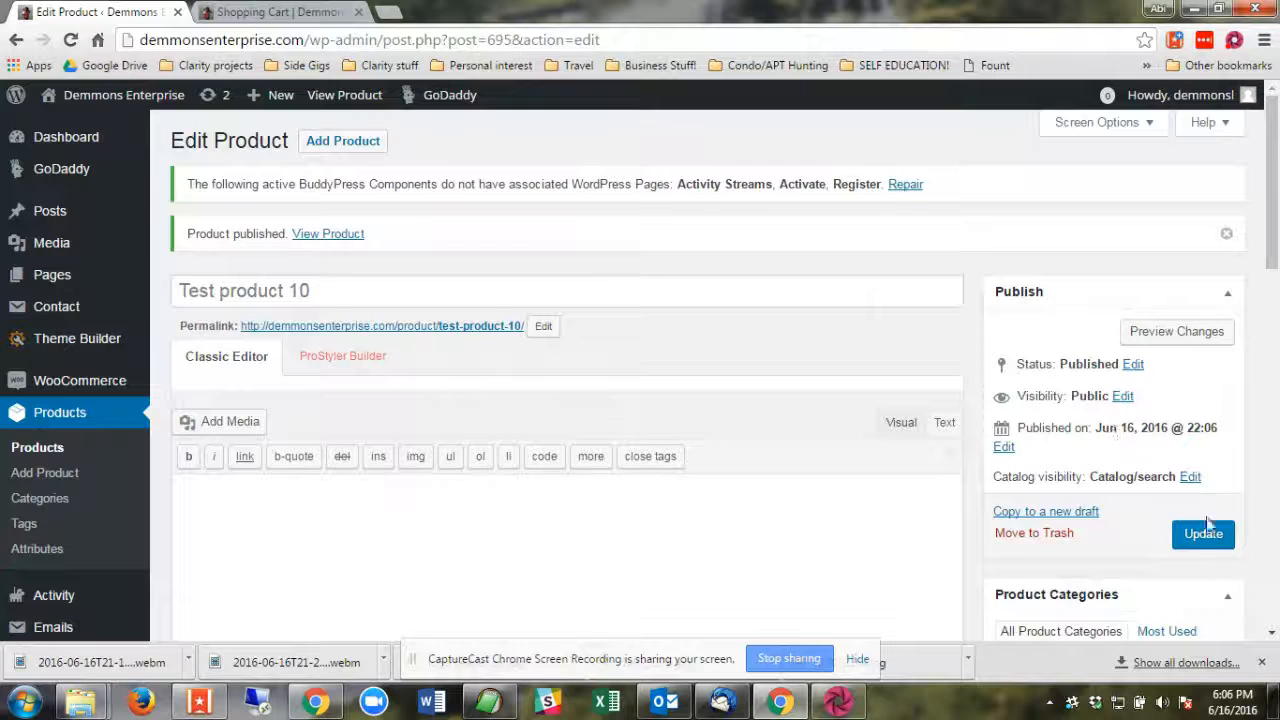
Open the storefront's Shop Now page and look through its product listing for Test product 10.
left_click(300, 12)
scroll(541, 306, "up", 3)
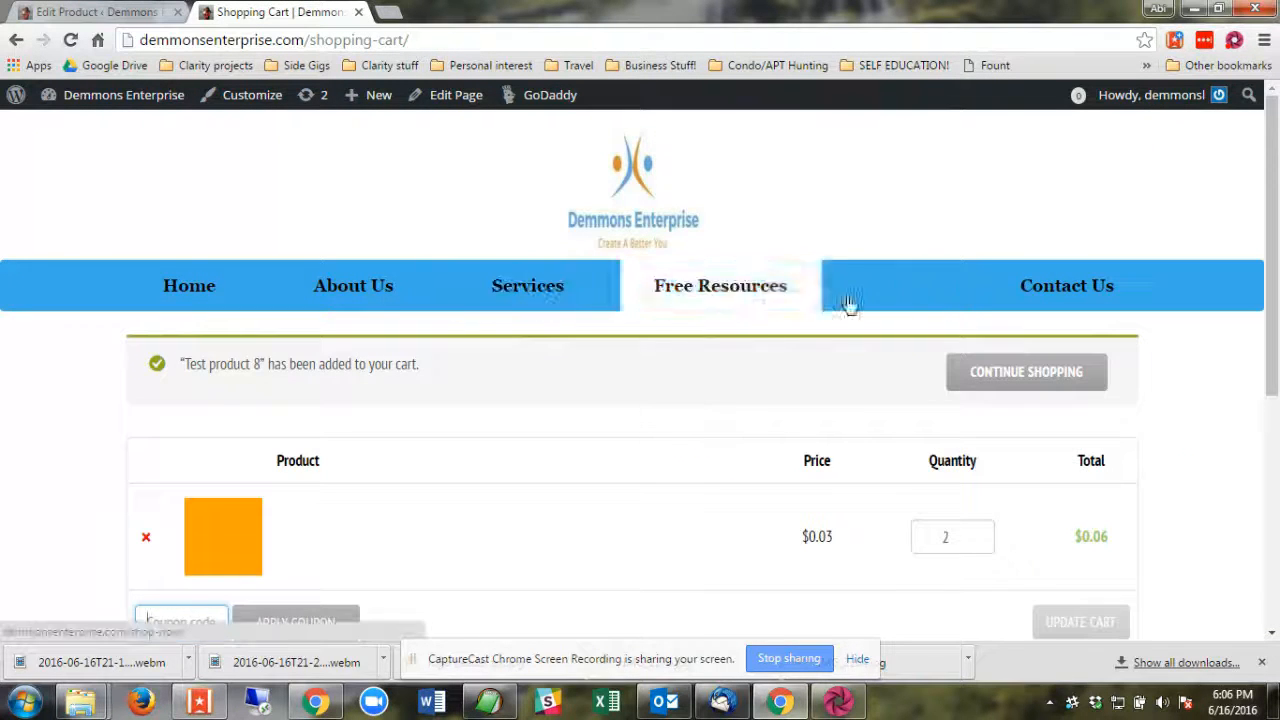
left_click(943, 284)
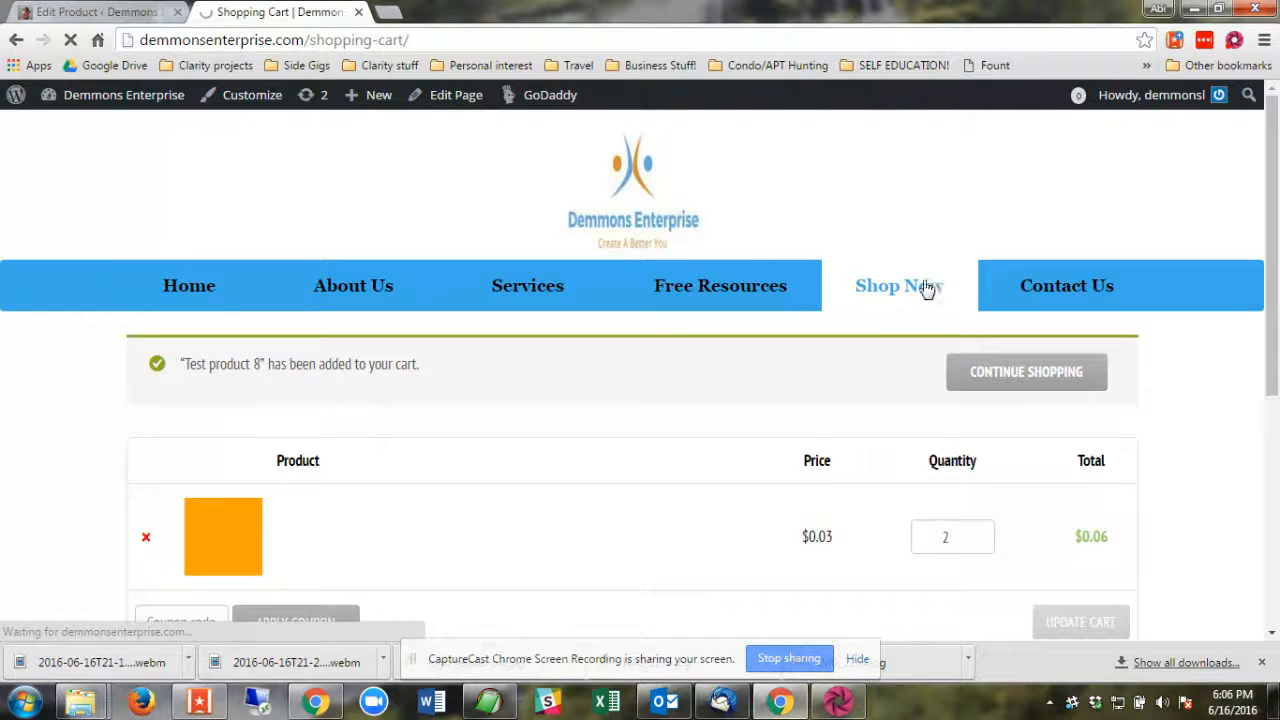
scroll(845, 373, "down", 5)
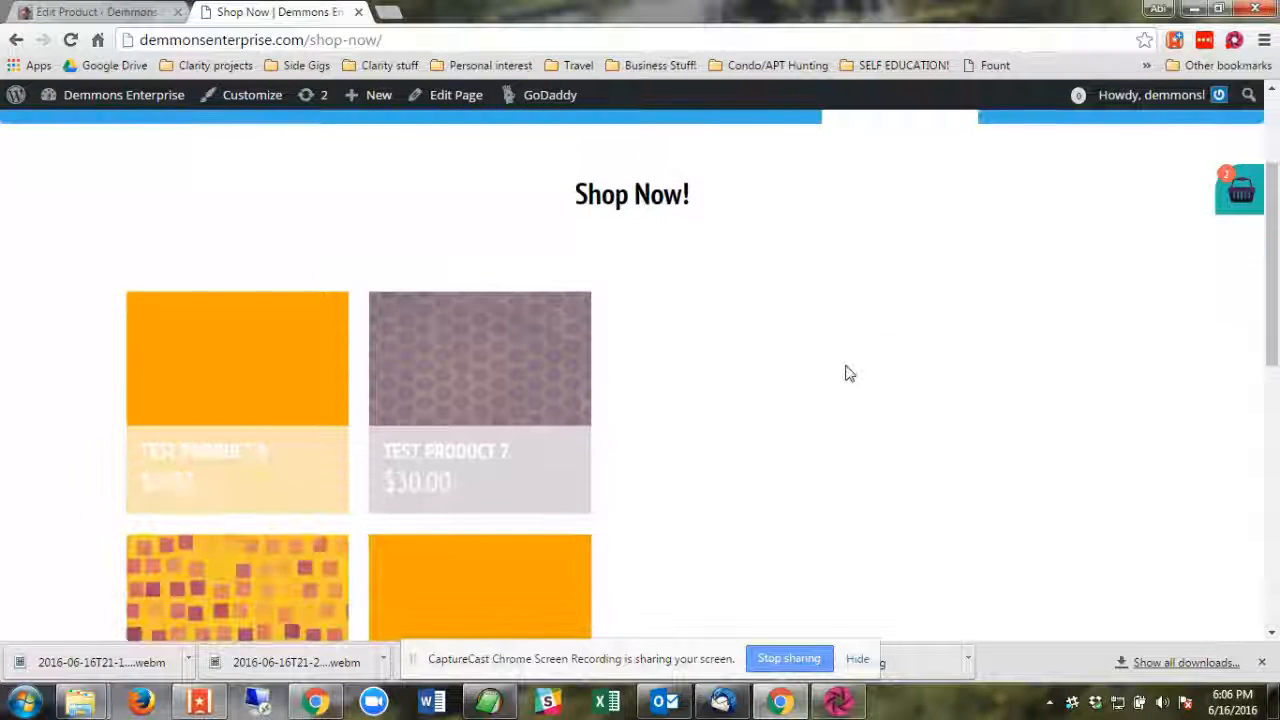
scroll(845, 373, "down", 2)
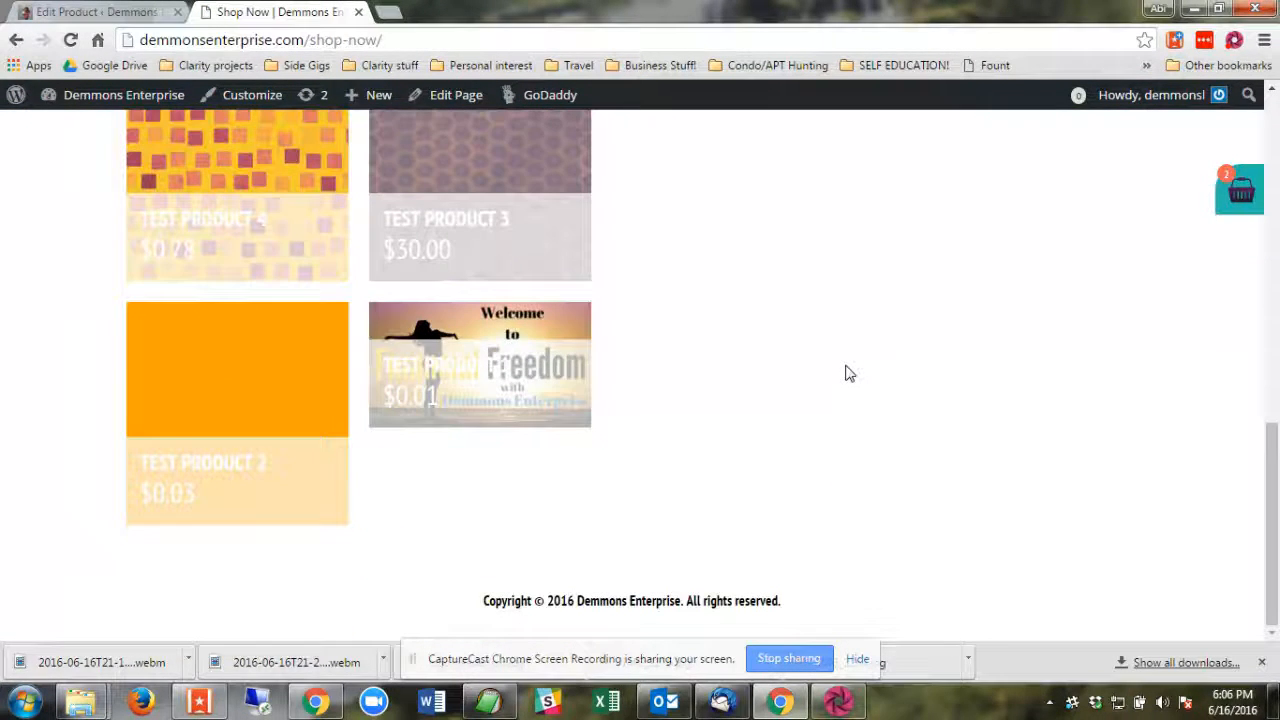
scroll(845, 373, "up", 7)
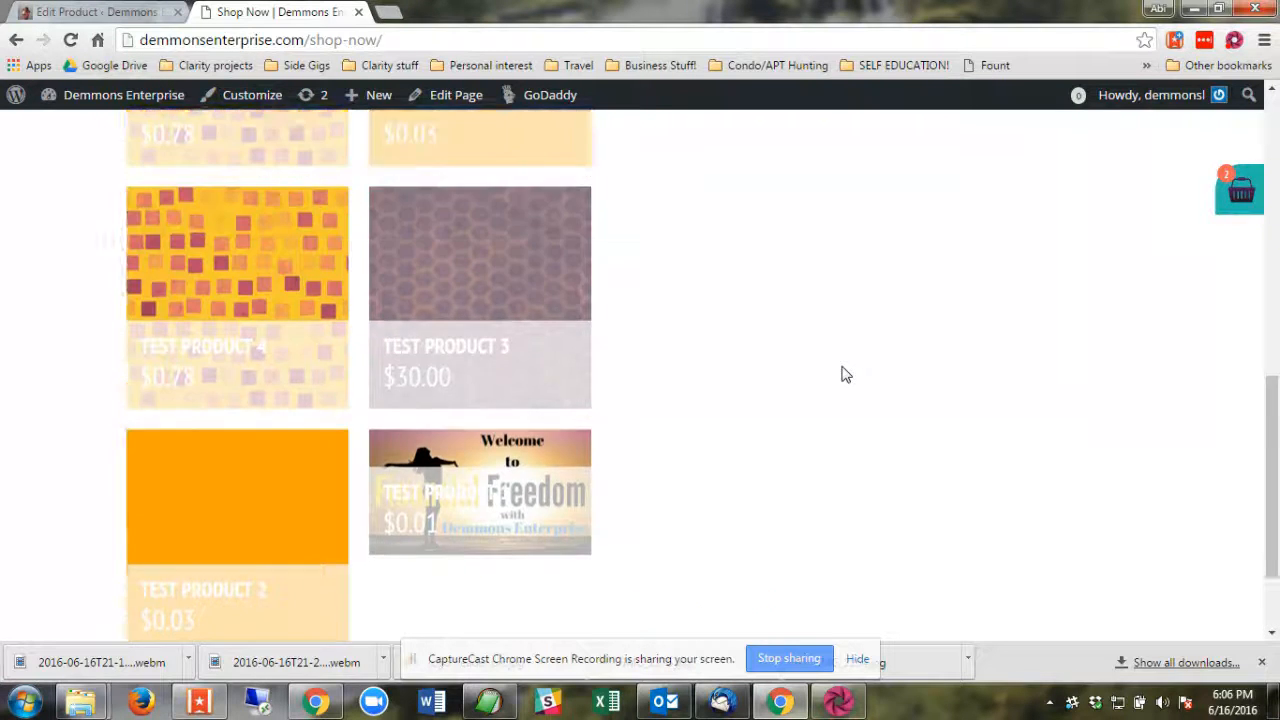
scroll(845, 374, "down", 1)
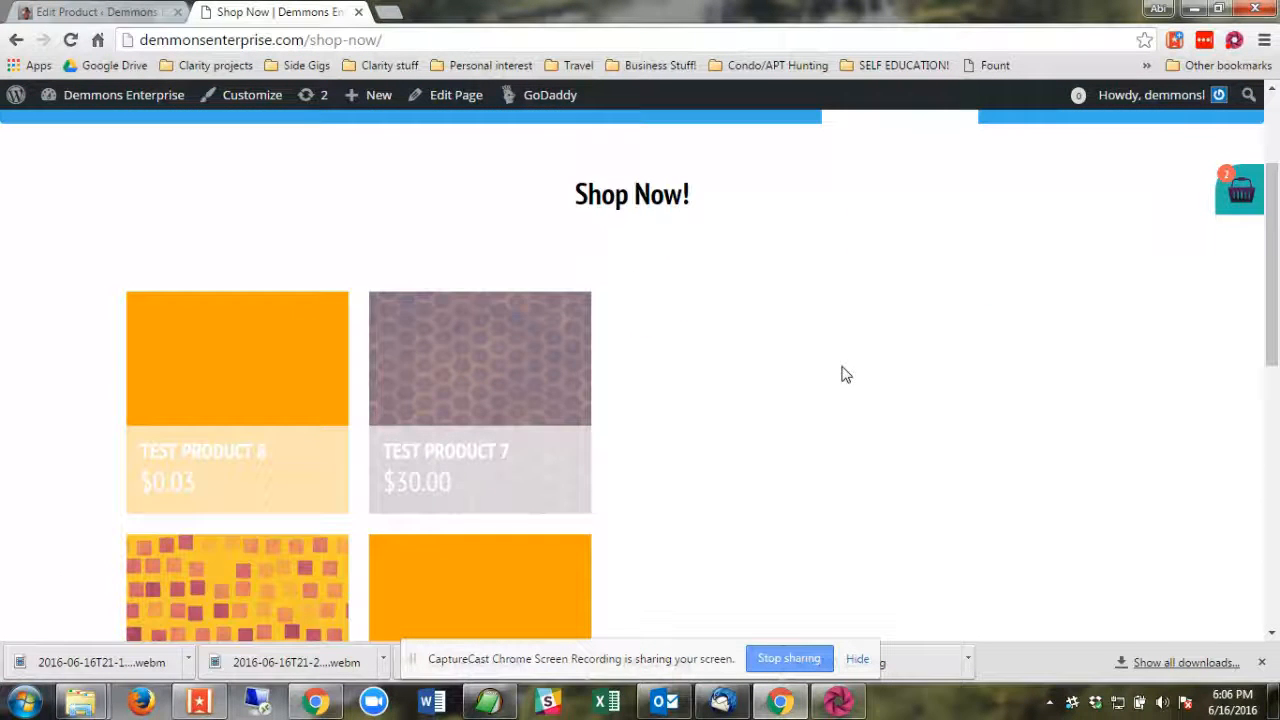
Return to editing Test product 10 and mark it as downloadable.
left_click(95, 11)
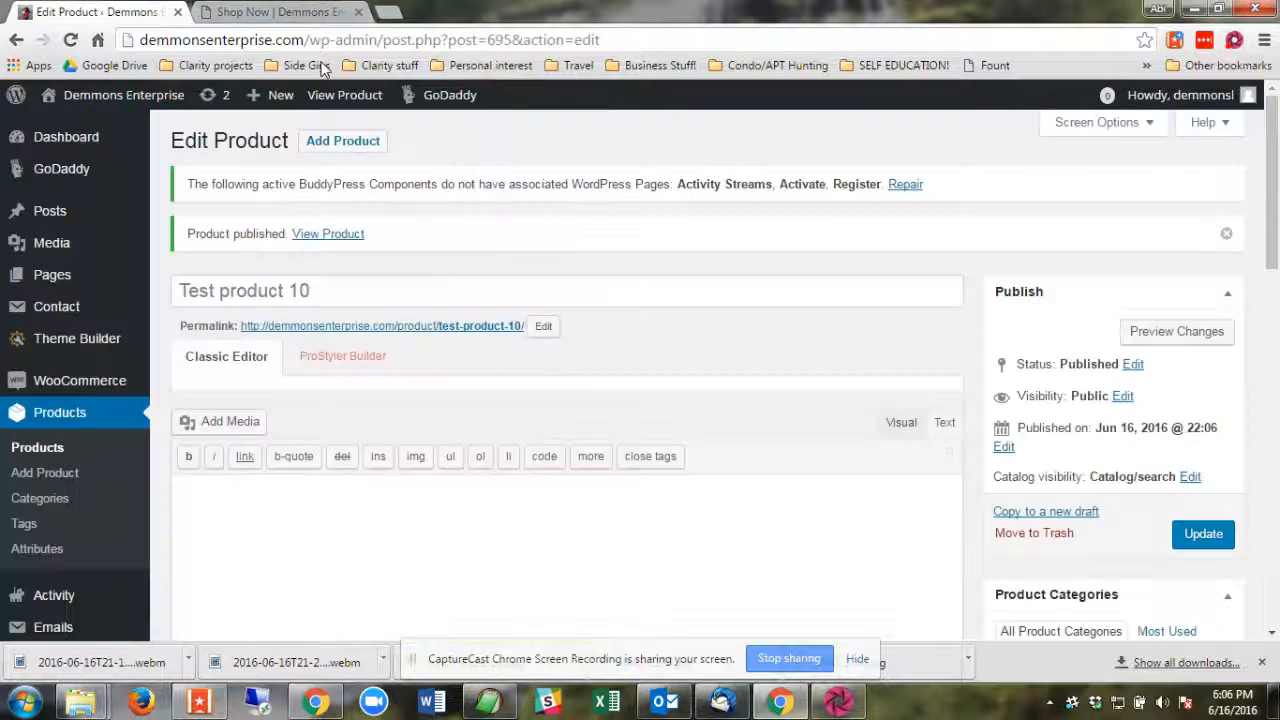
scroll(770, 488, "down", 4)
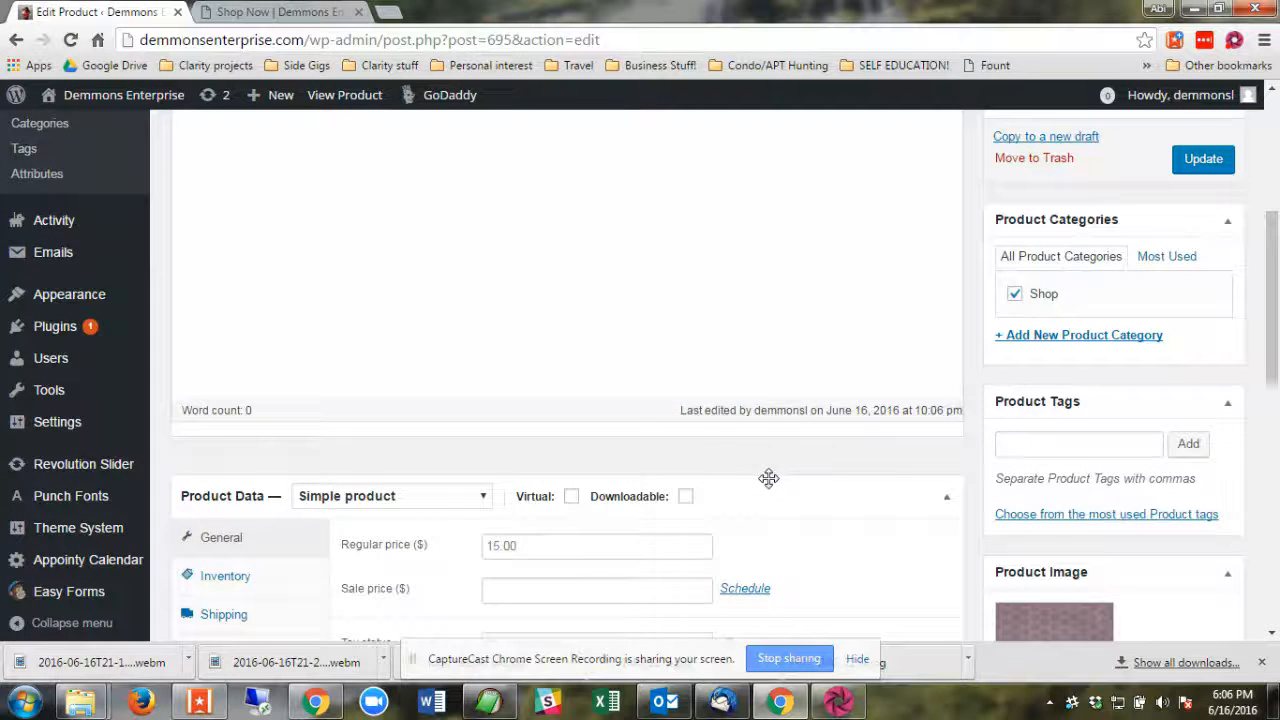
scroll(970, 416, "down", 2)
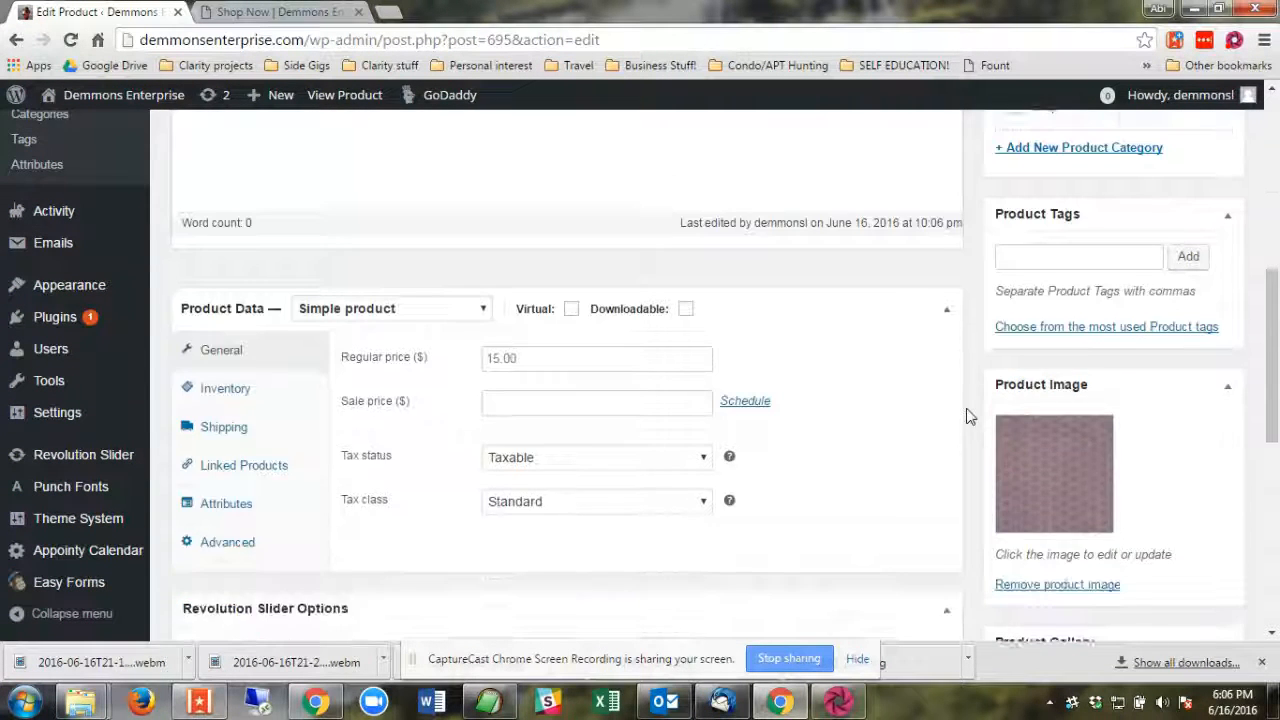
scroll(970, 416, "down", 1)
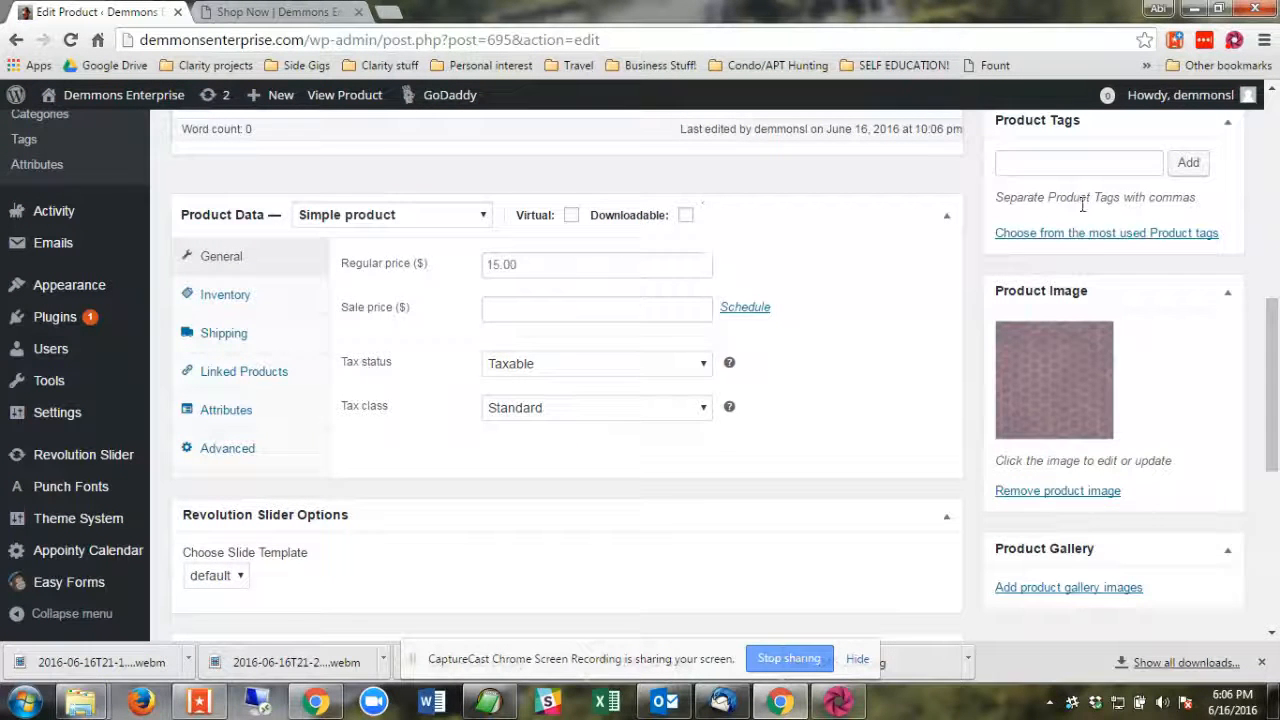
scroll(566, 380, "up", 1)
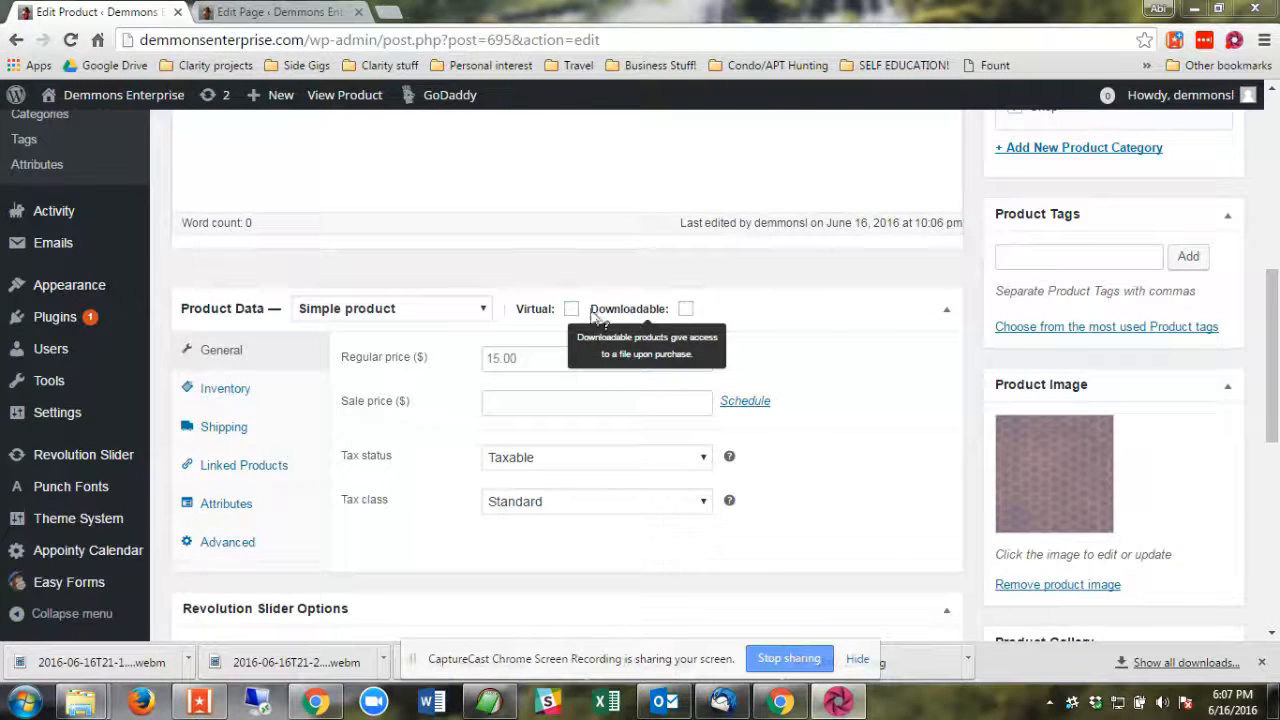
left_click(687, 310)
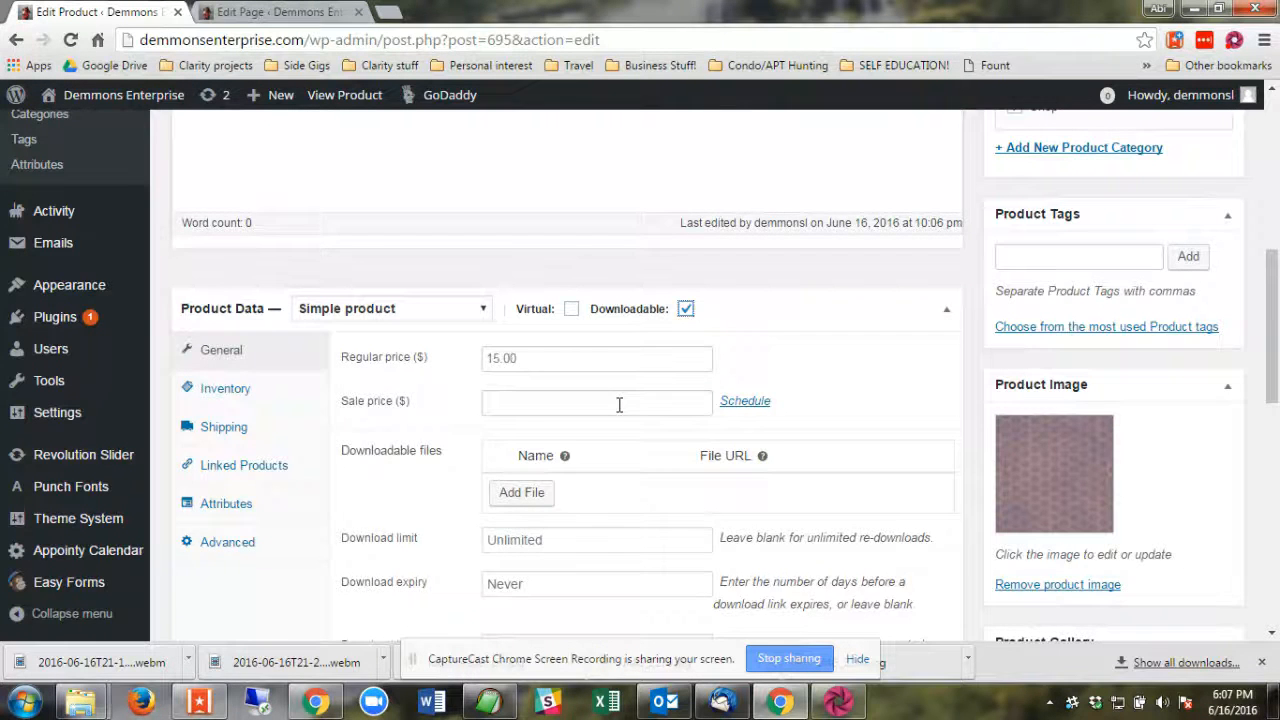
Add a downloadable file named "test file" that uses How-to-use-these-52-emails.docx from the media library.
scroll(600, 400, "down", 1)
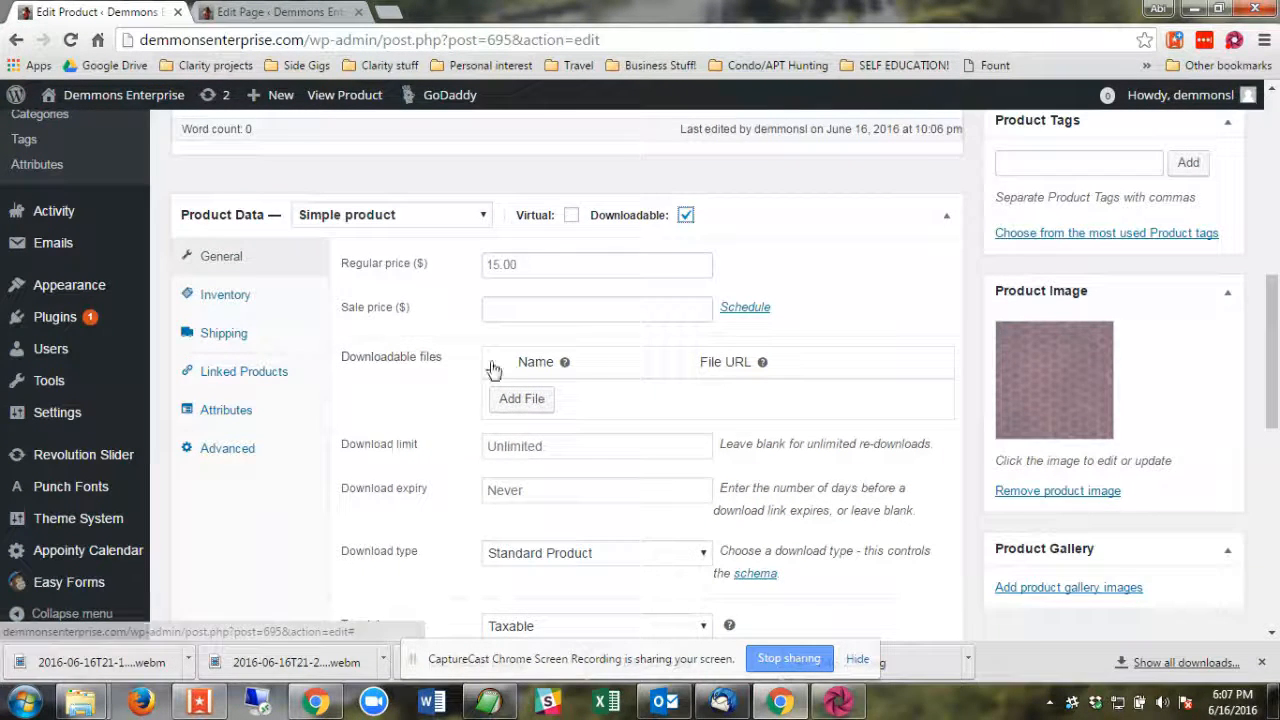
left_click(537, 400)
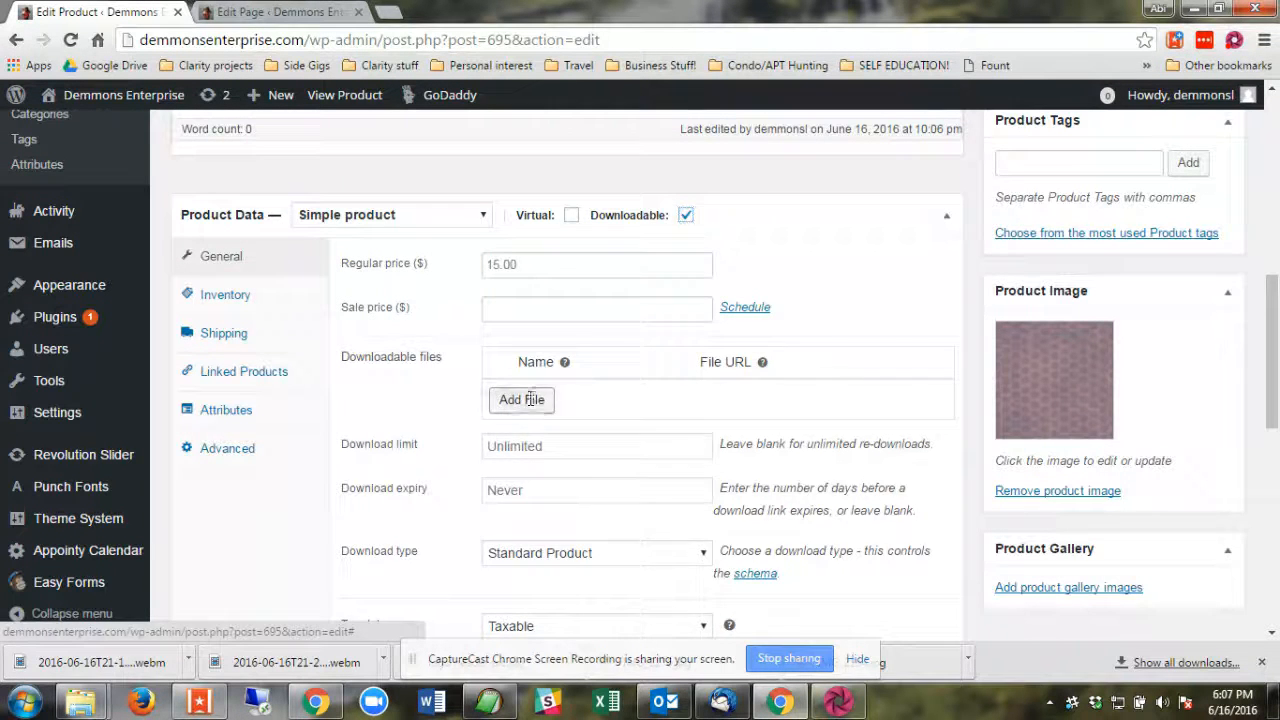
left_click(592, 394)
type("t")
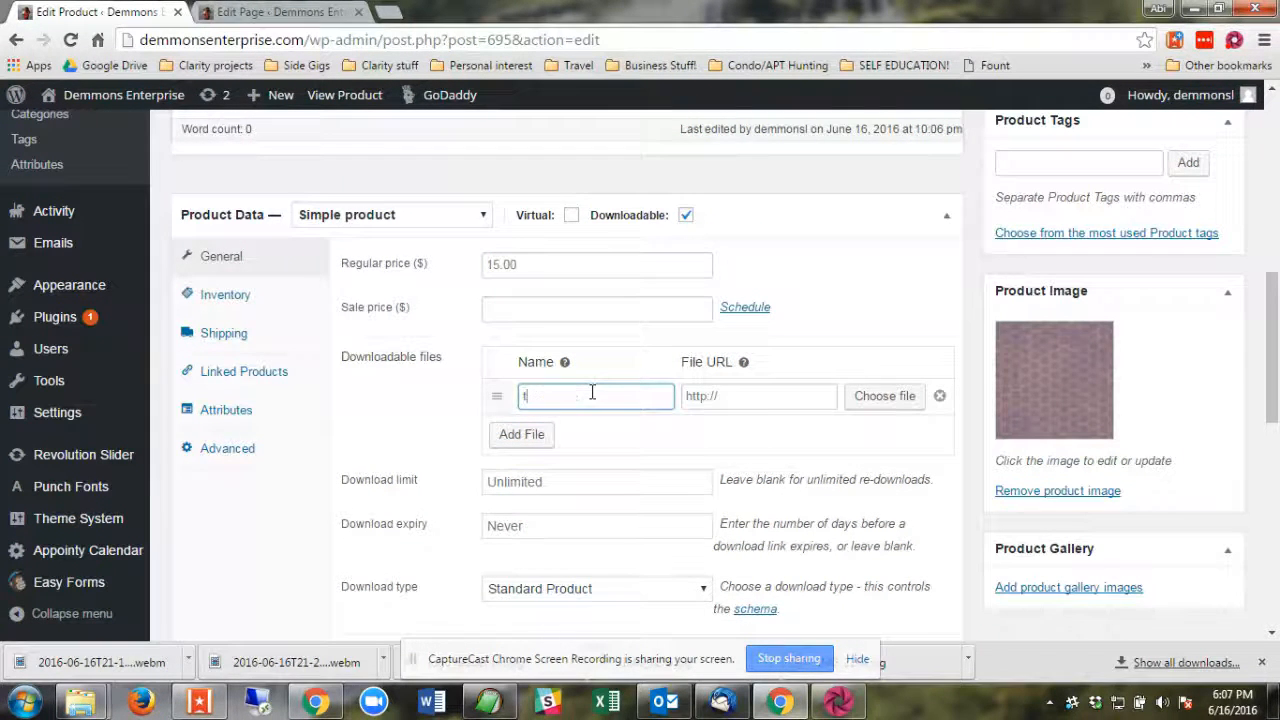
type("est file")
left_click(880, 398)
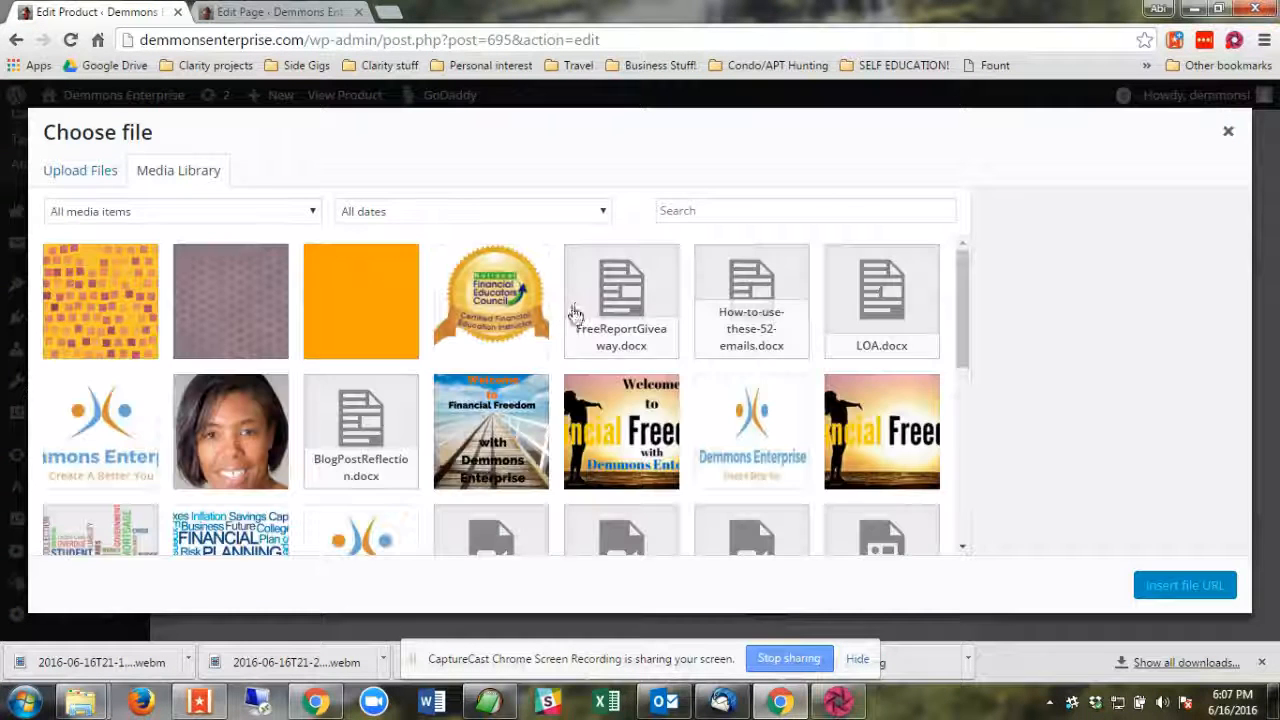
left_click(733, 323)
left_click(1178, 588)
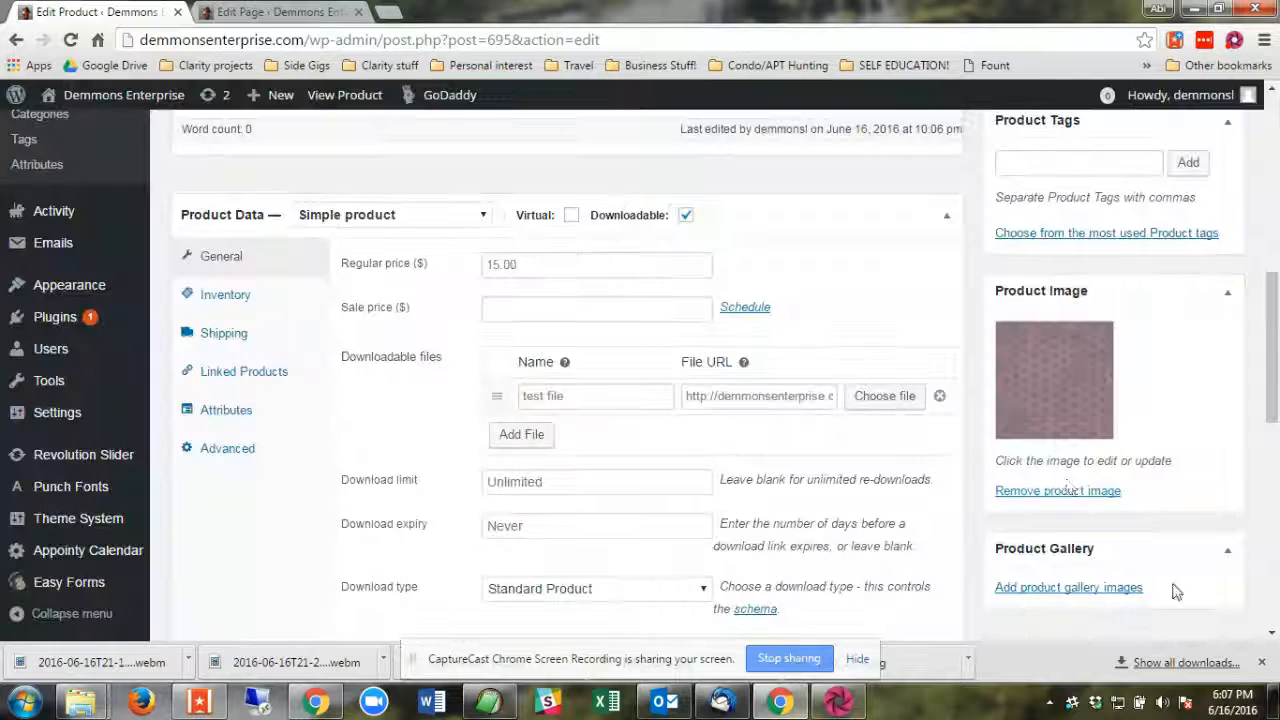
Leave the download limit and download expiry blank and update the product.
scroll(646, 437, "down", 2)
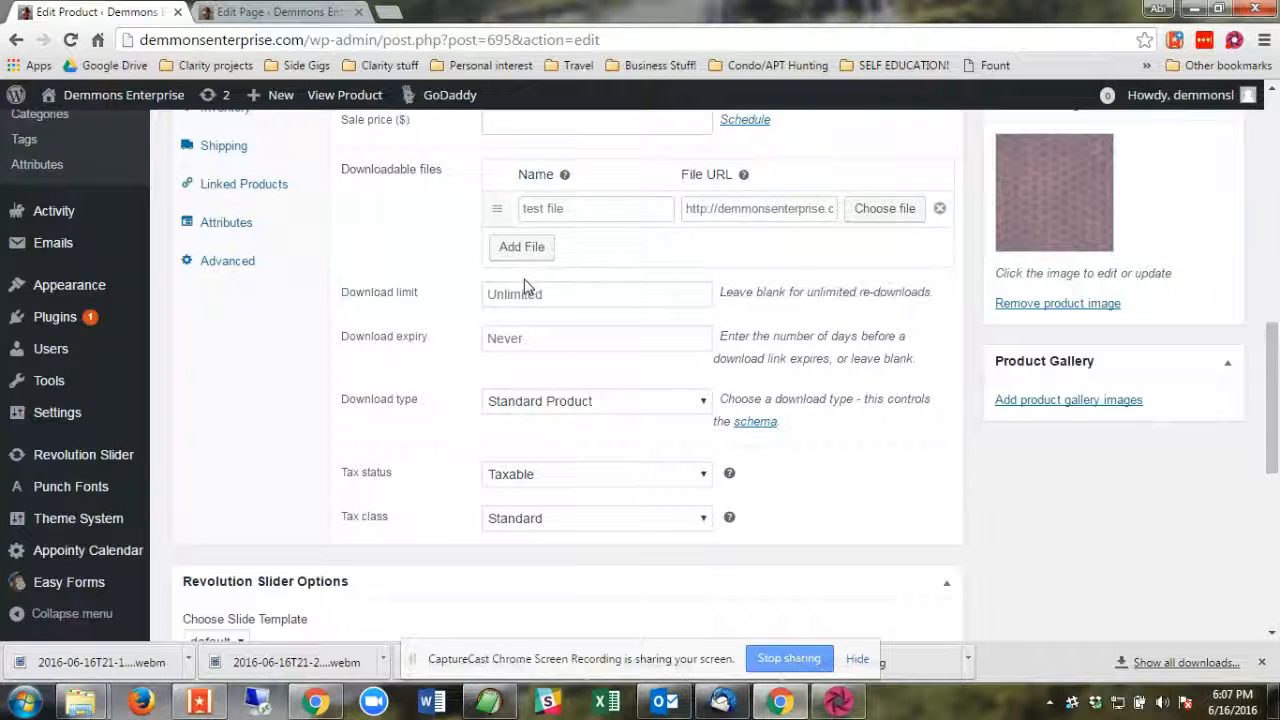
left_click(532, 292)
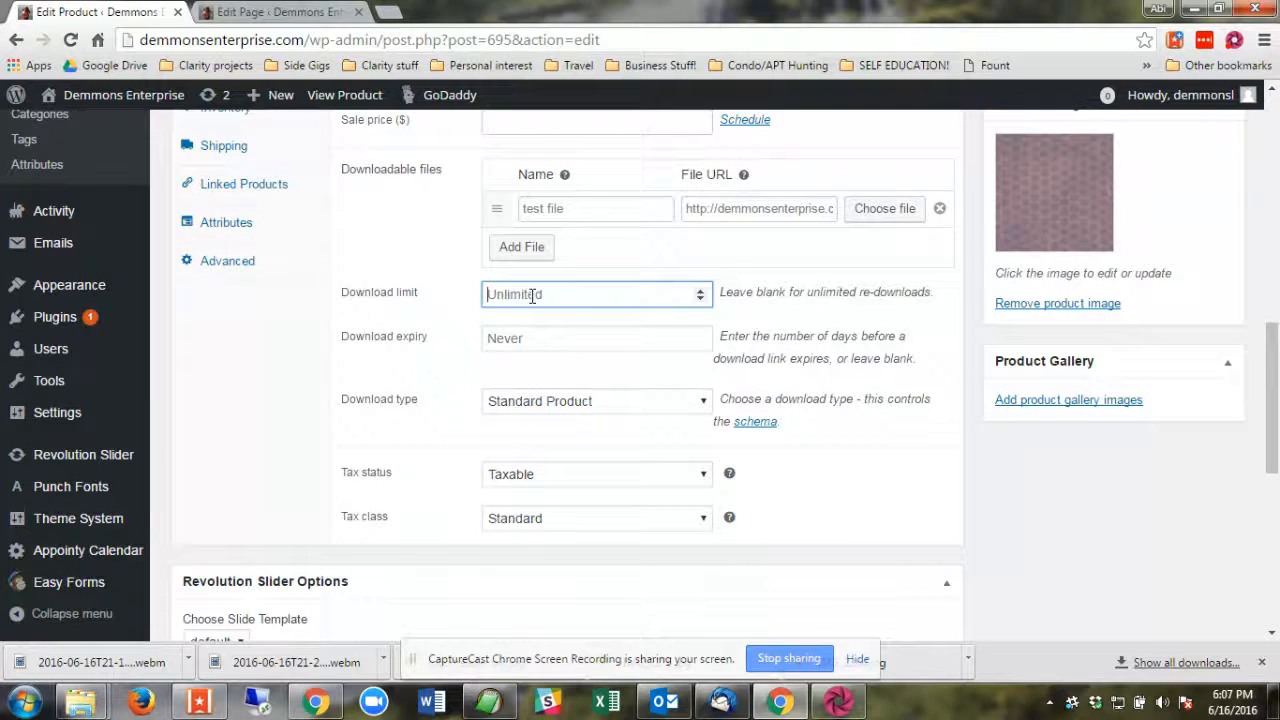
left_click(513, 337)
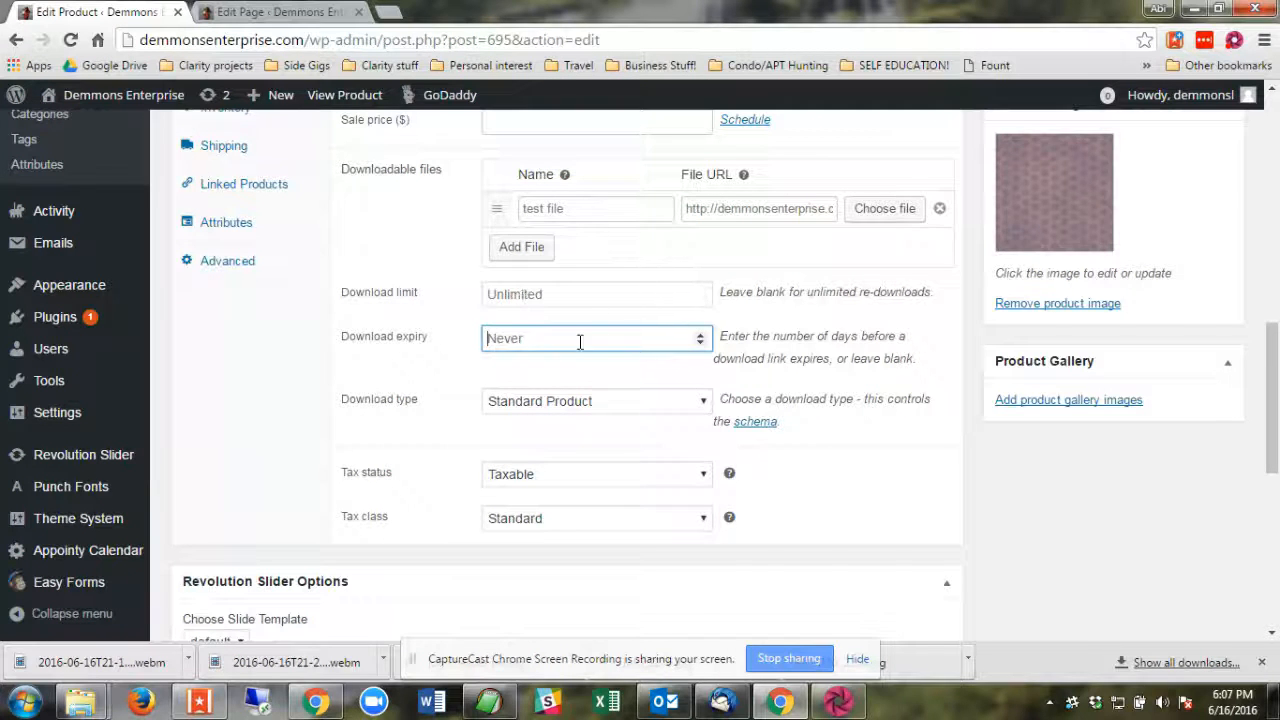
scroll(1074, 489, "up", 5)
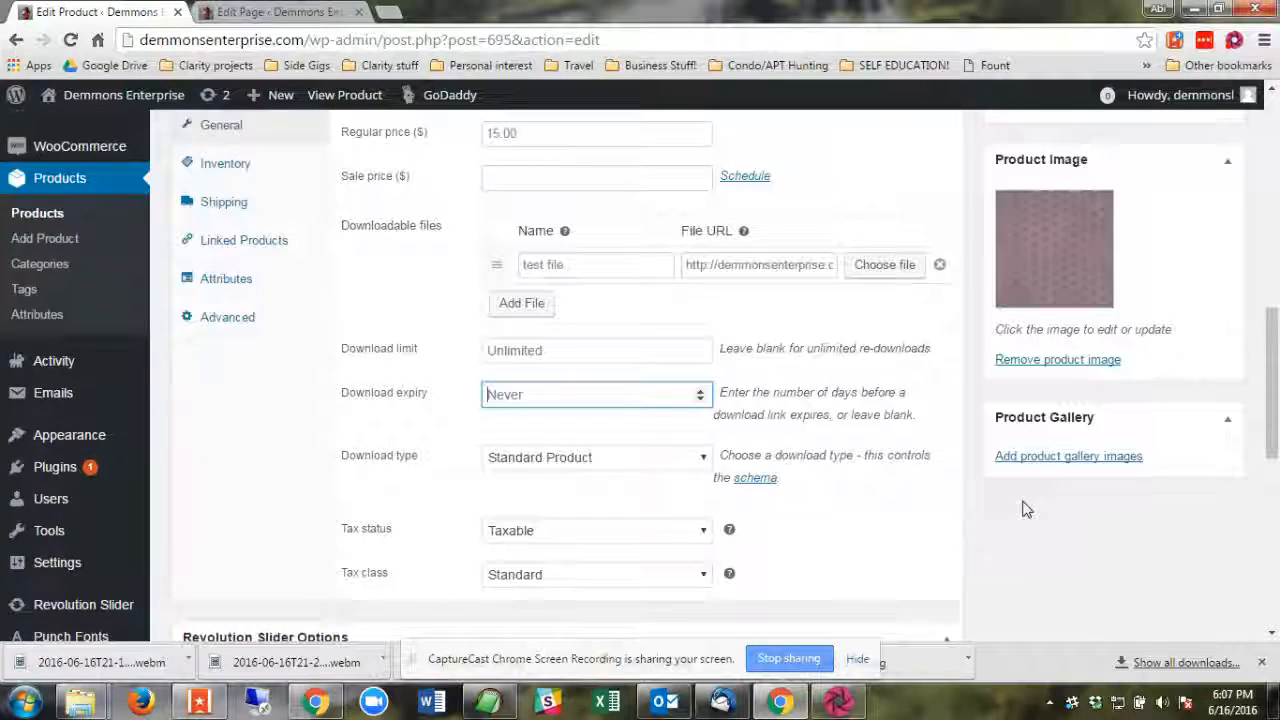
left_click(1205, 165)
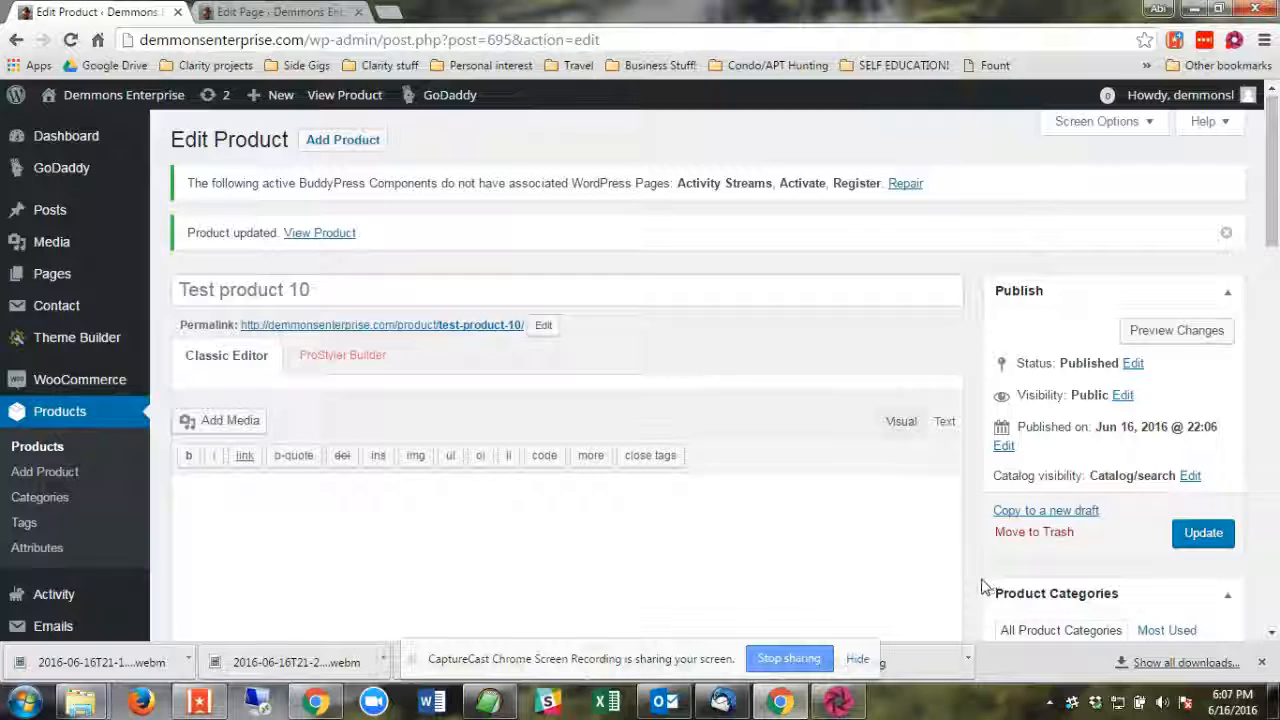
Look over the updated product's categories and product data, and open the list of all products.
scroll(975, 586, "down", 5)
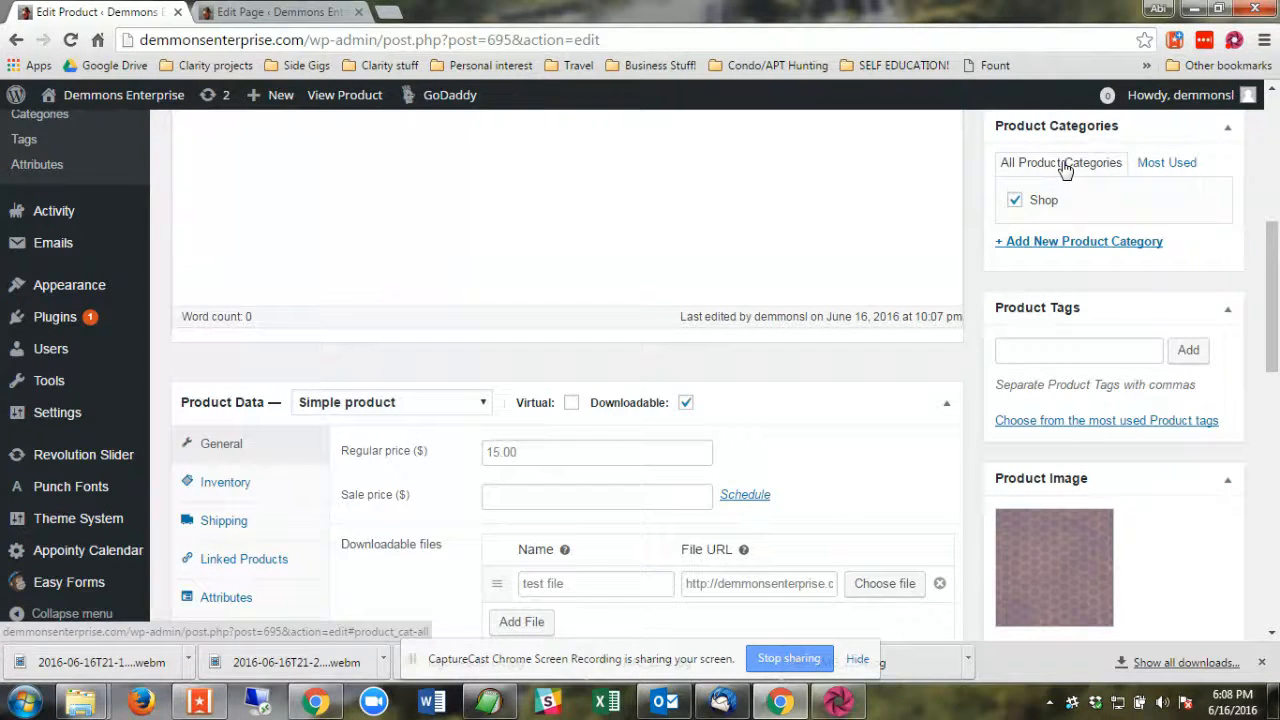
scroll(543, 409, "up", 1)
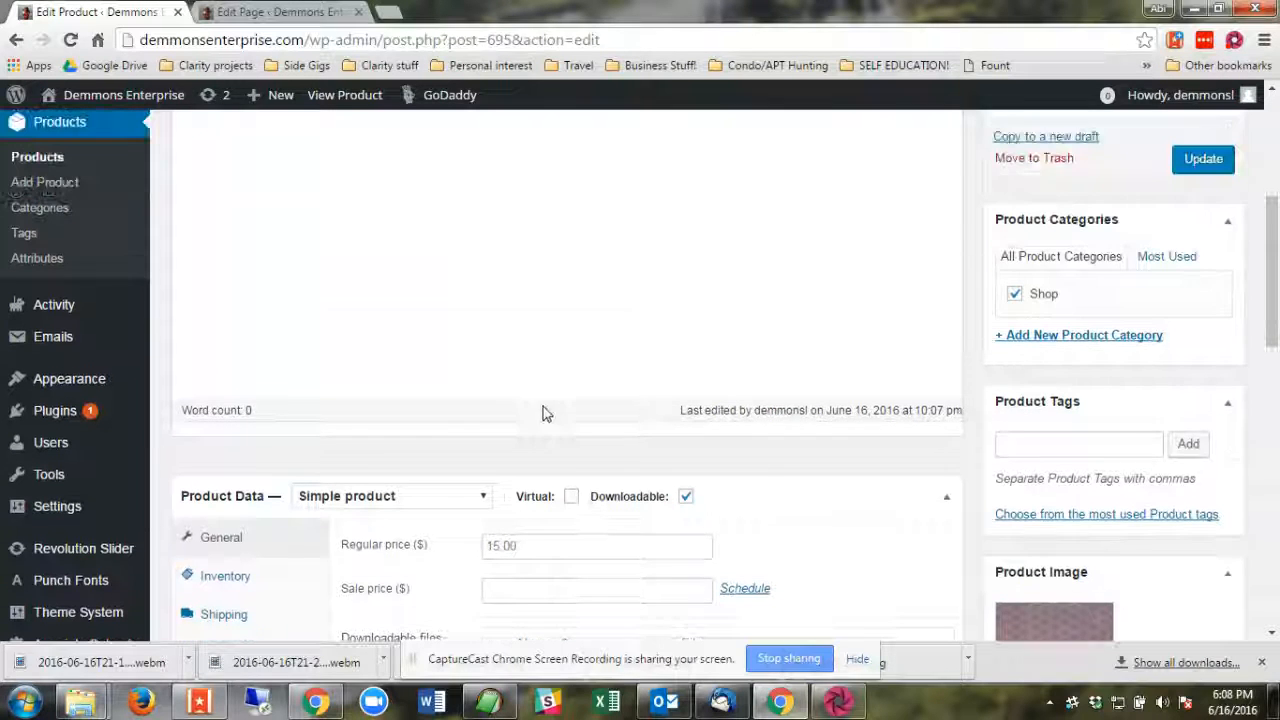
mouse_move(533, 505)
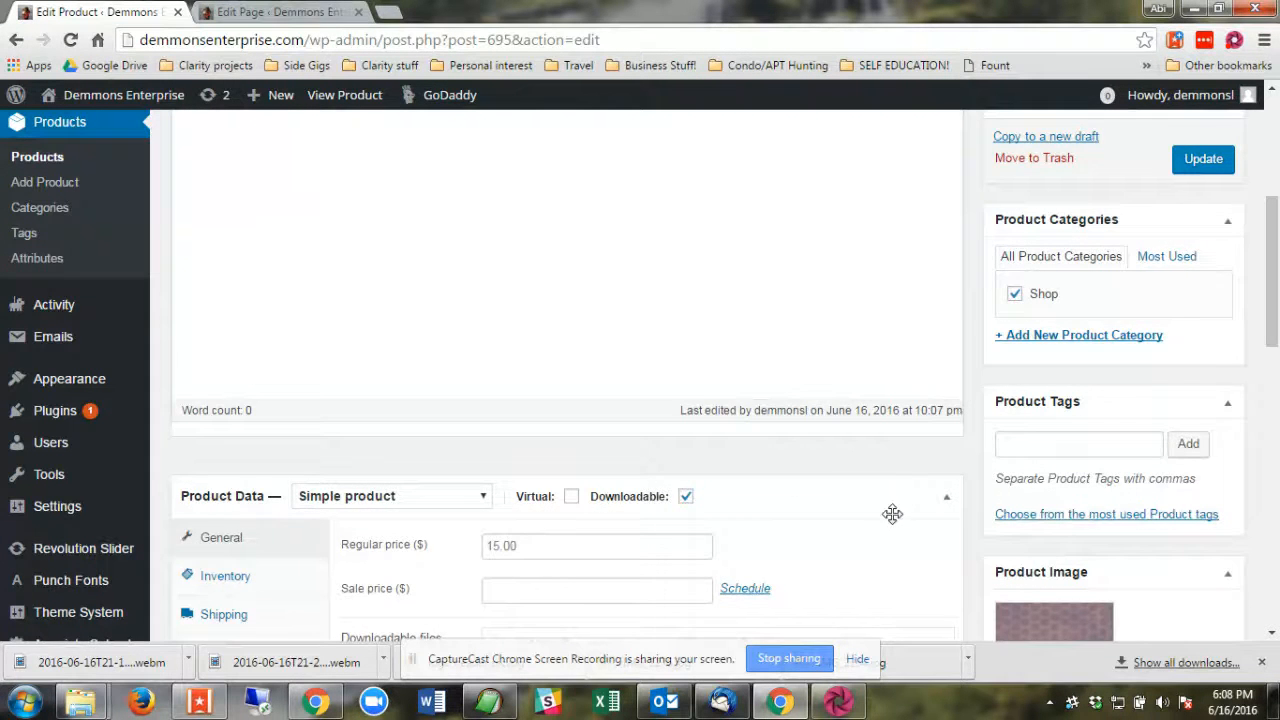
scroll(860, 517, "up", 1)
scroll(858, 517, "up", 3)
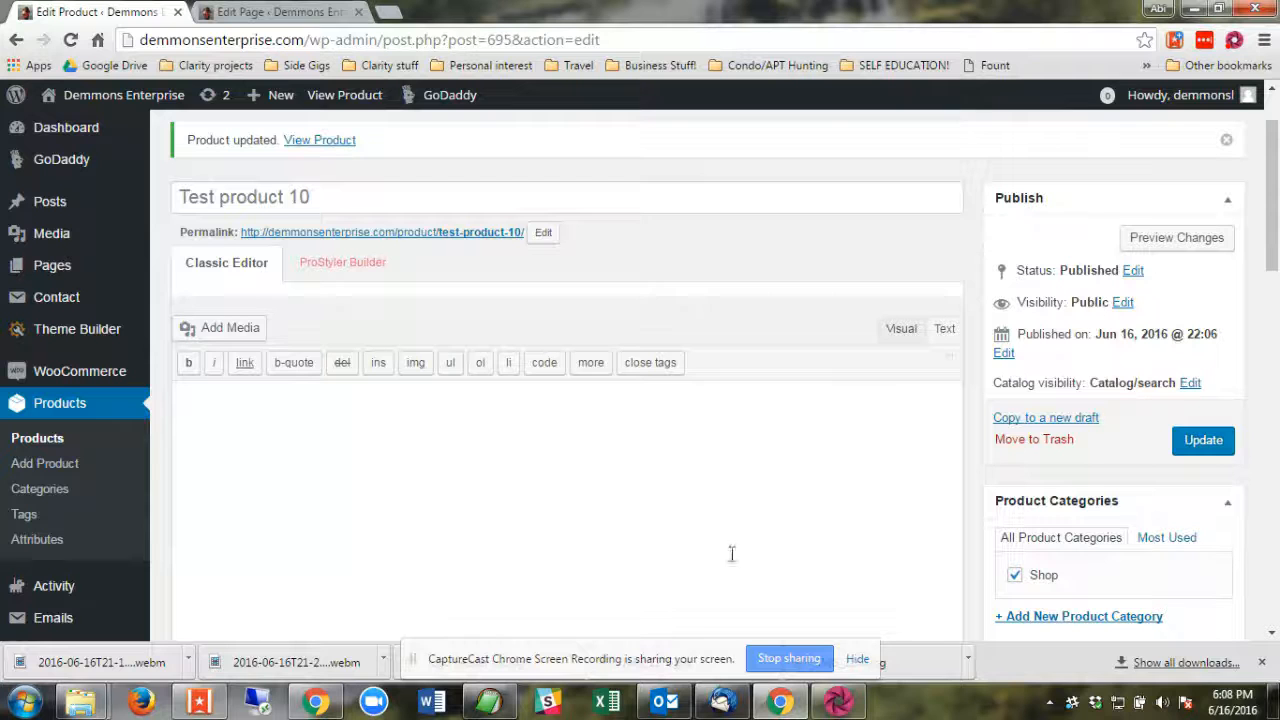
left_click(40, 441)
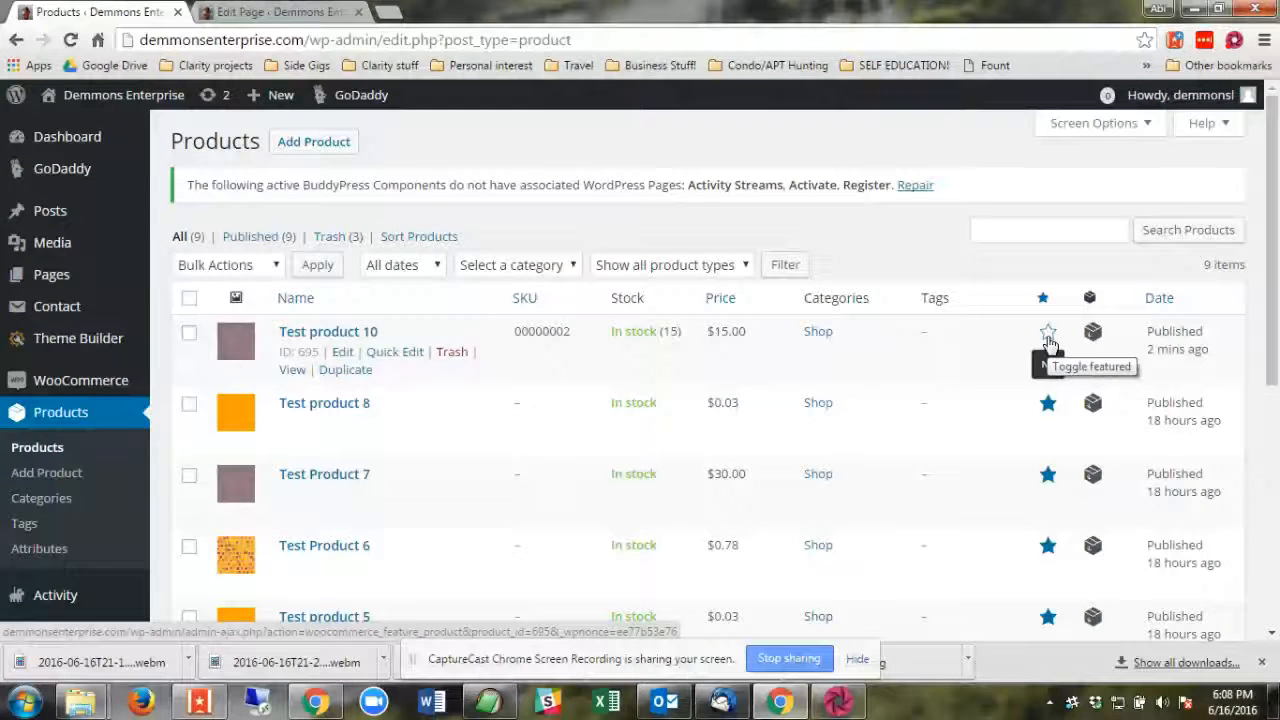
Mark Test product 10 as featured and check the featured status of the other products in the list.
left_click(1048, 335)
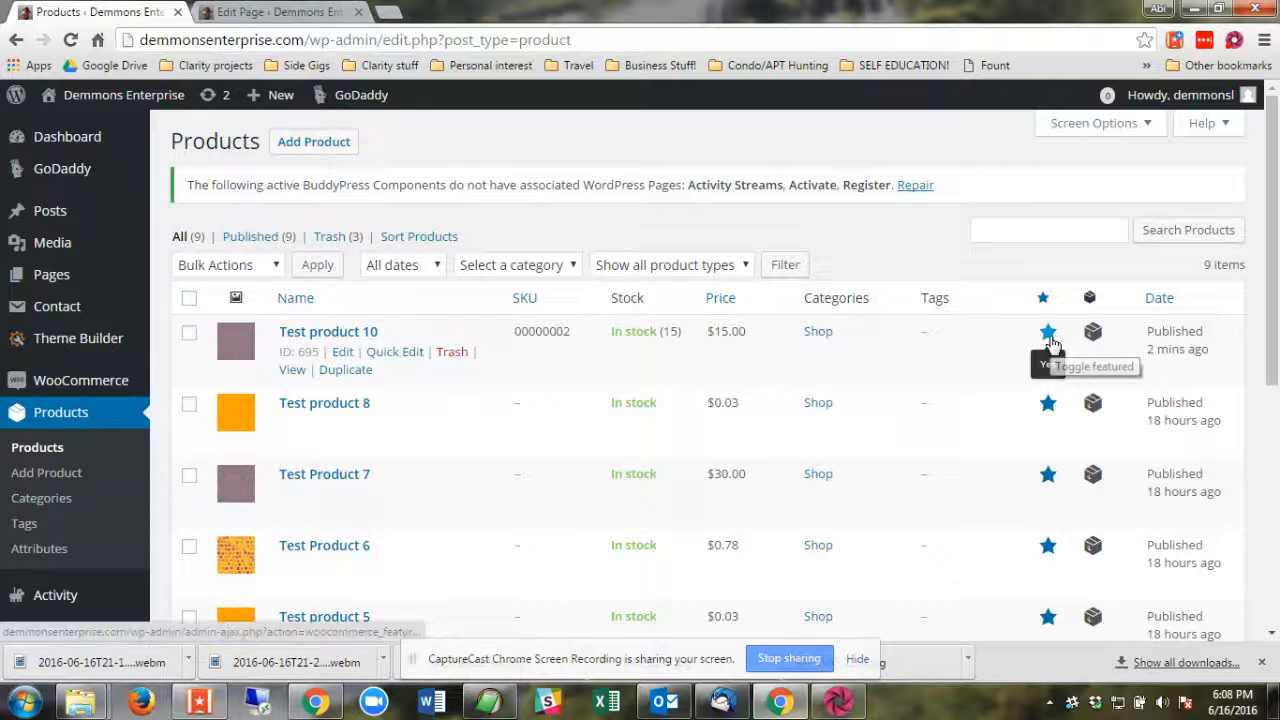
scroll(1000, 300, "down", 1)
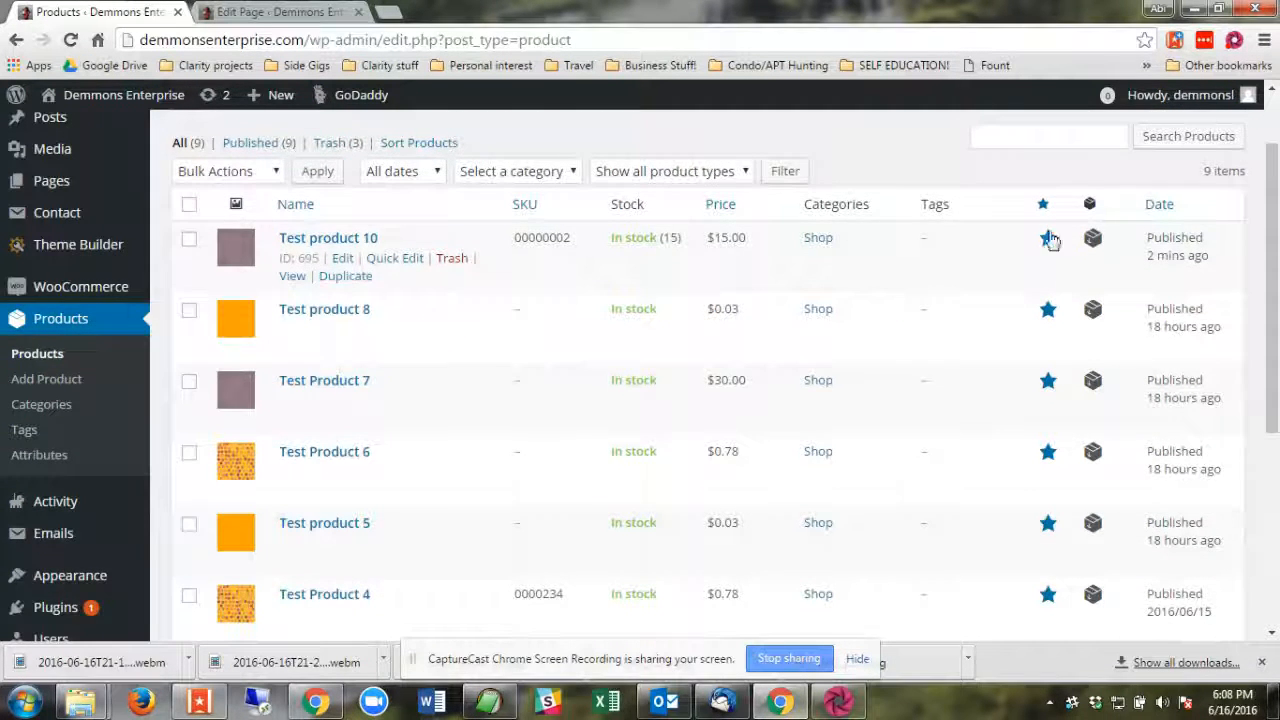
scroll(1050, 260, "down", 3)
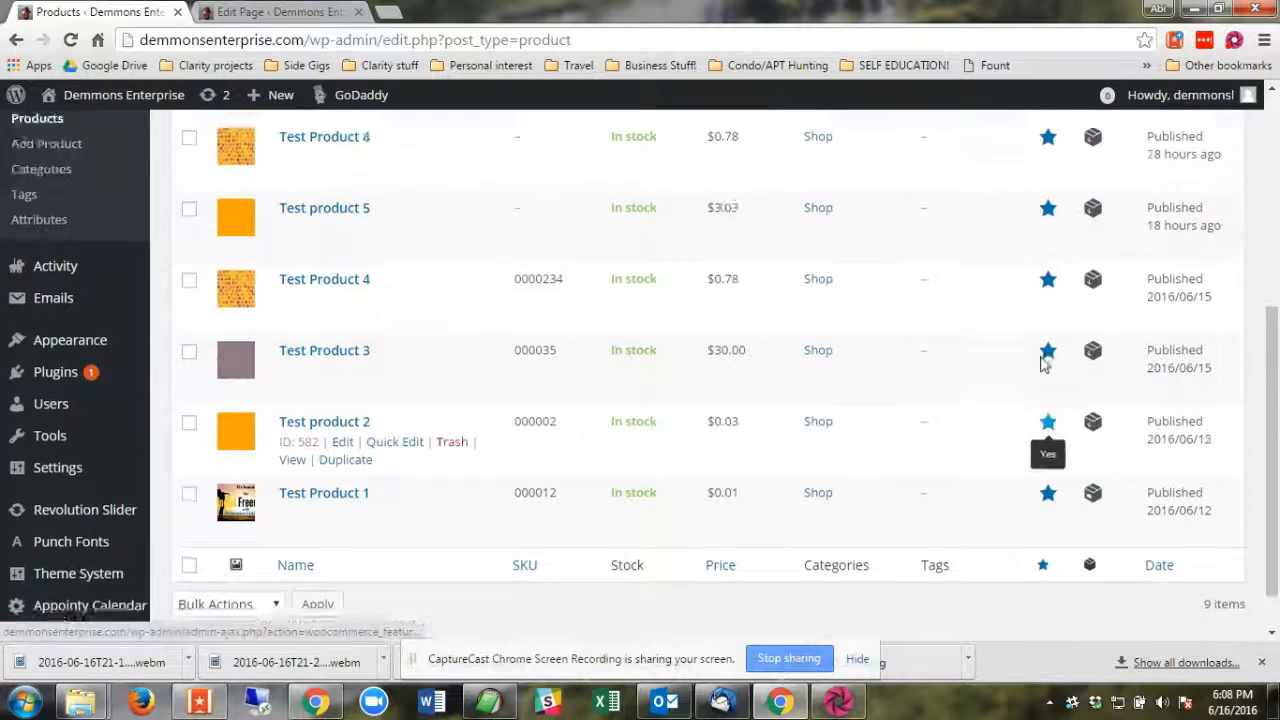
left_click(1044, 355)
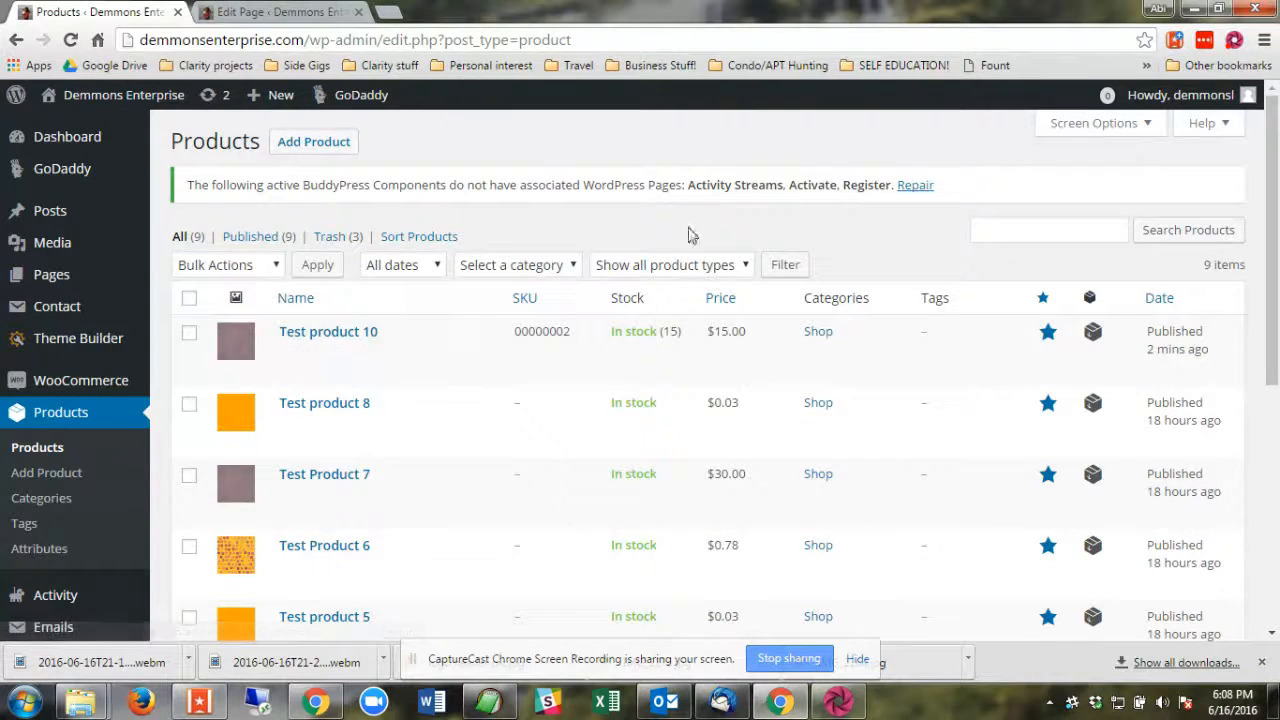
Open the live Shop Now page from its page editor and look for Test product 10 among the listed products.
left_click(267, 10)
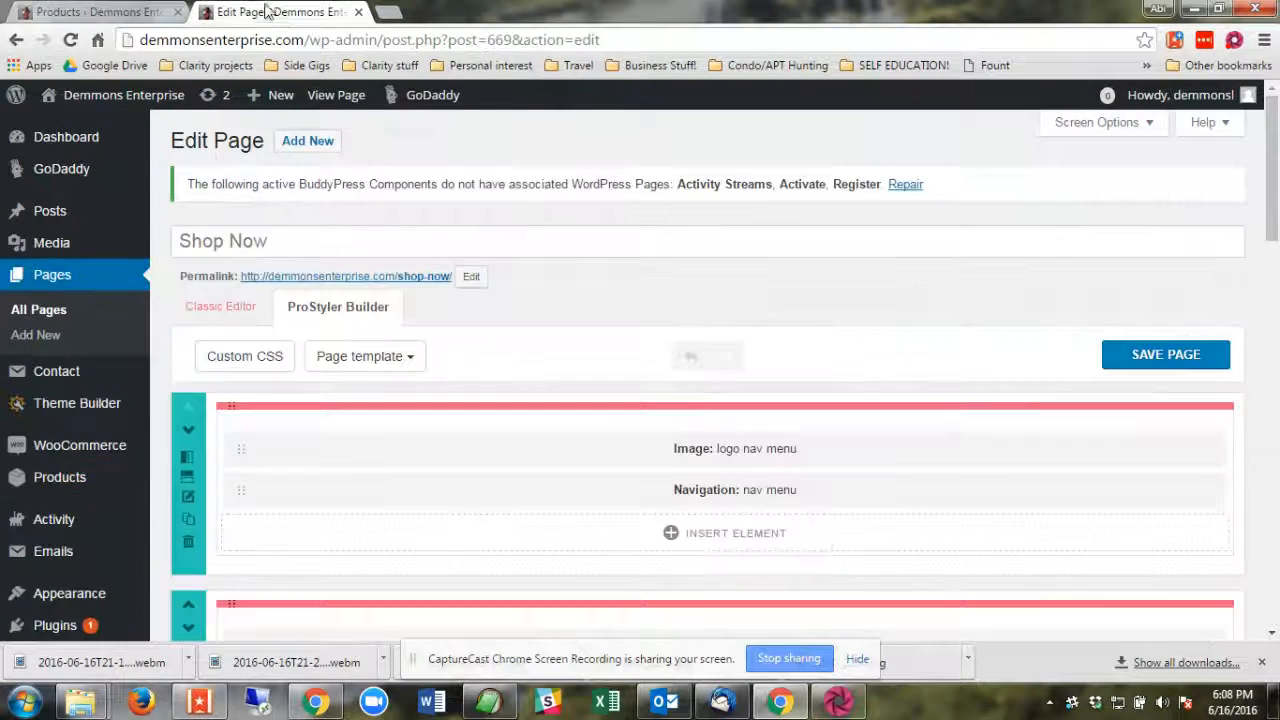
left_click(413, 278)
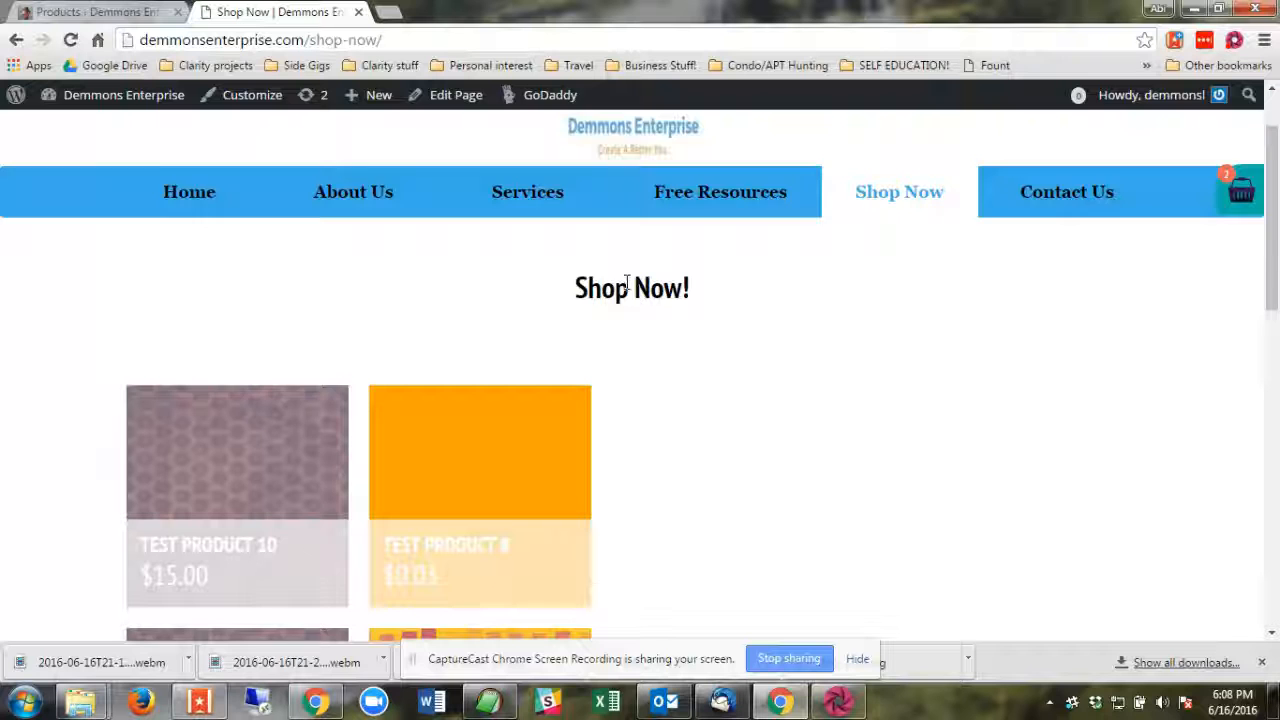
scroll(611, 303, "down", 3)
scroll(191, 282, "down", 5)
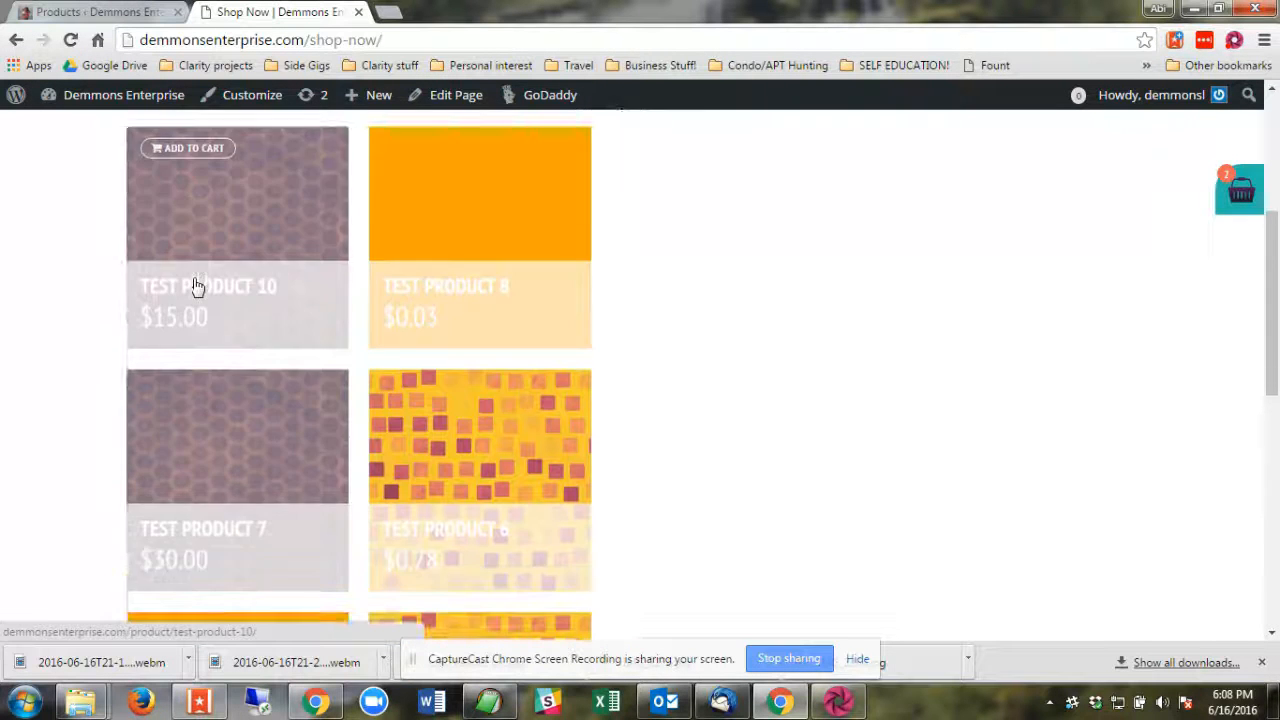
scroll(196, 295, "down", 1)
scroll(200, 305, "up", 7)
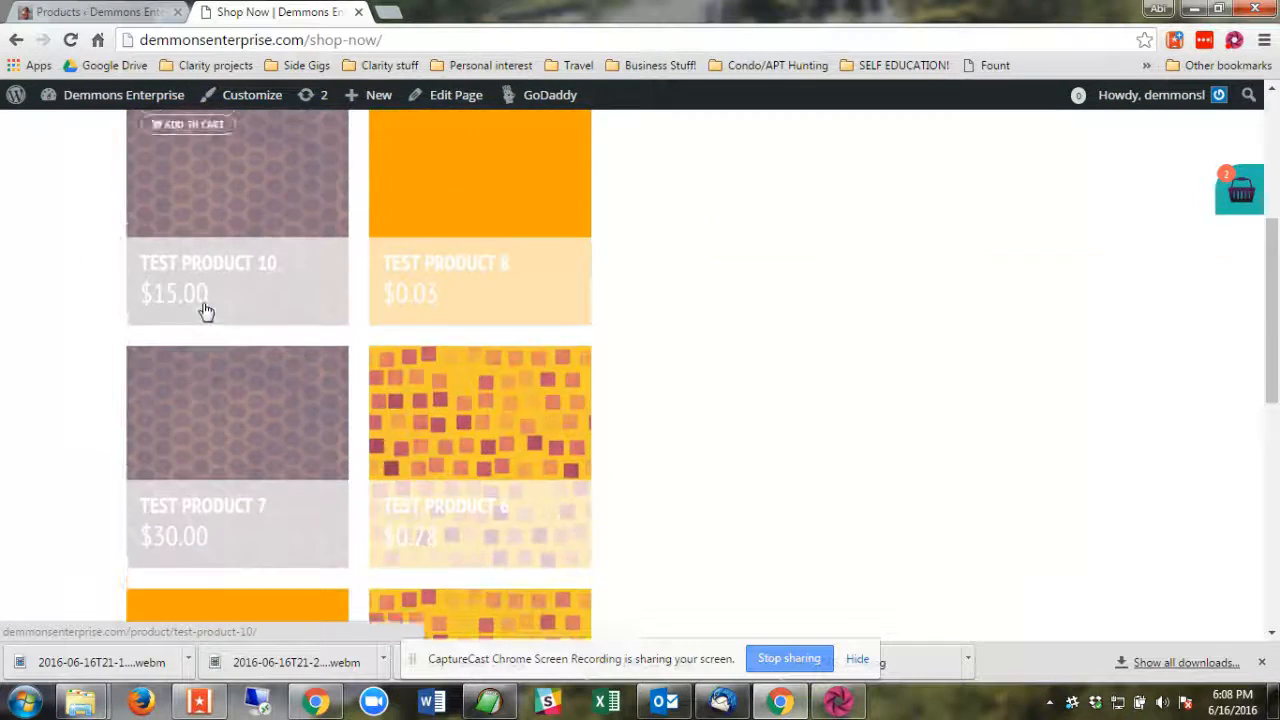
scroll(215, 312, "down", 2)
mouse_move(206, 329)
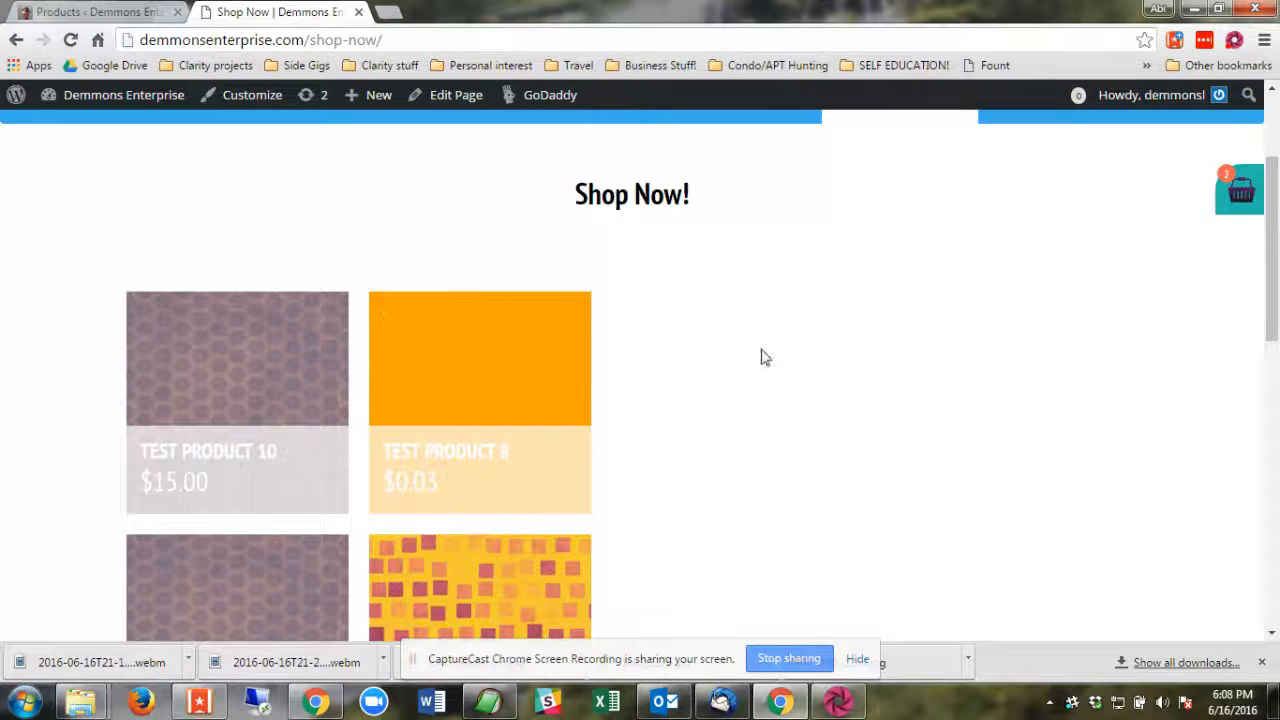
scroll(1090, 326, "down", 9)
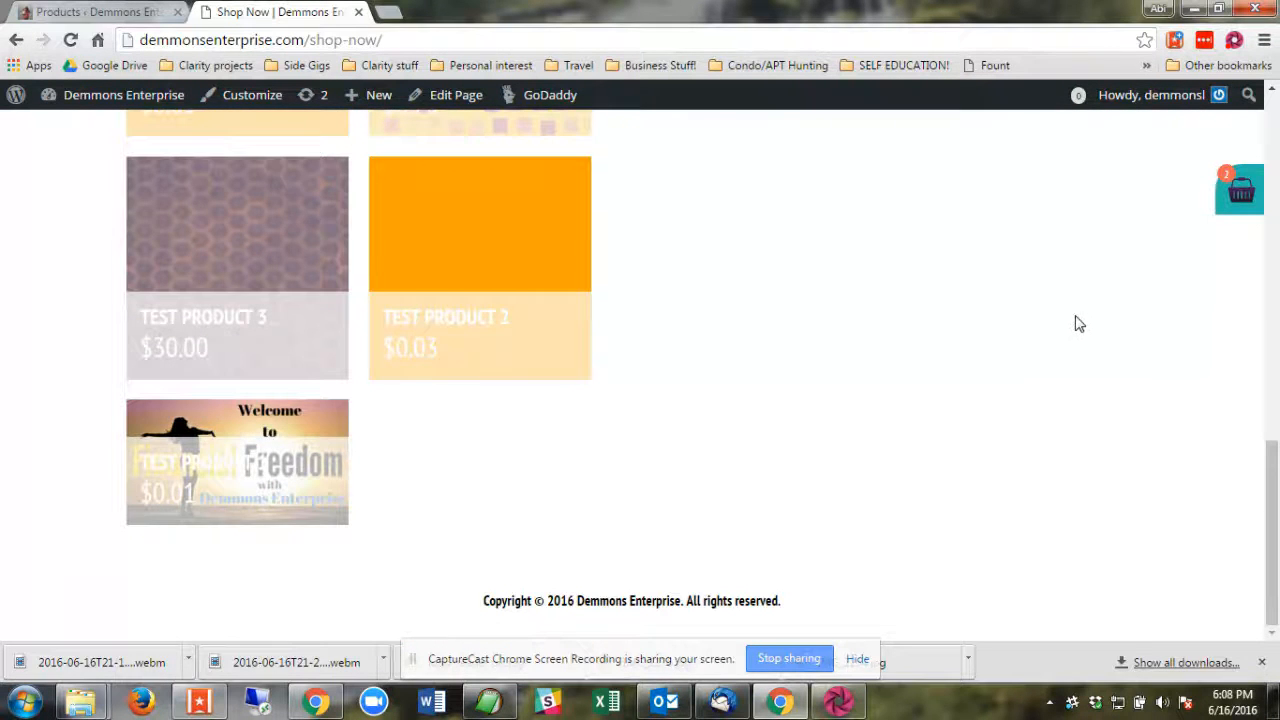
scroll(1080, 324, "up", 10)
scroll(1023, 326, "down", 3)
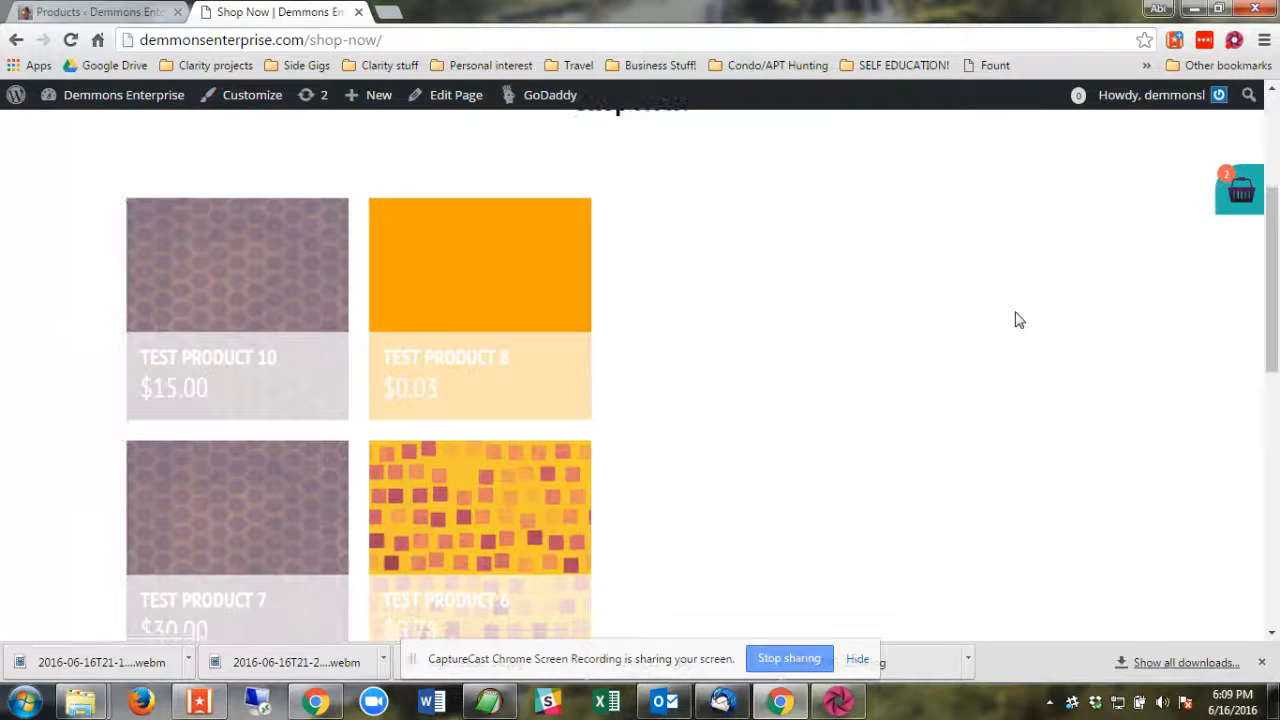
mouse_move(171, 280)
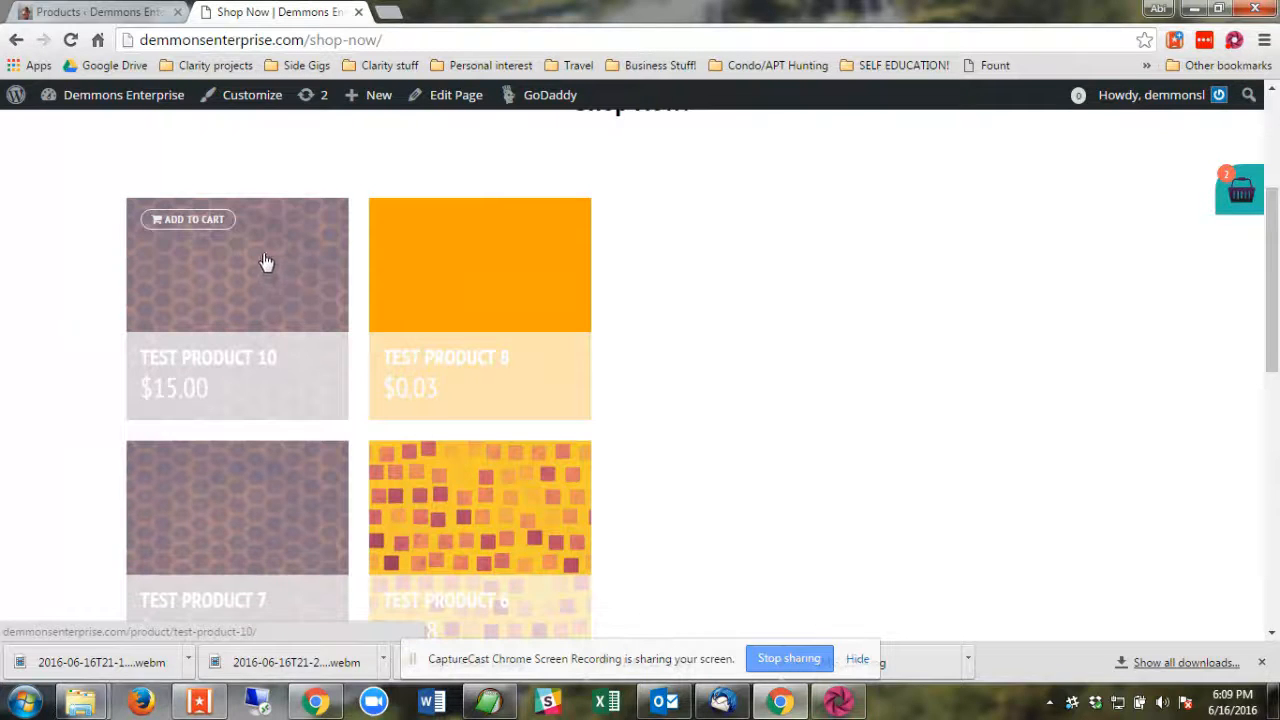
Return to the product list and look over which products are marked as featured.
left_click(64, 10)
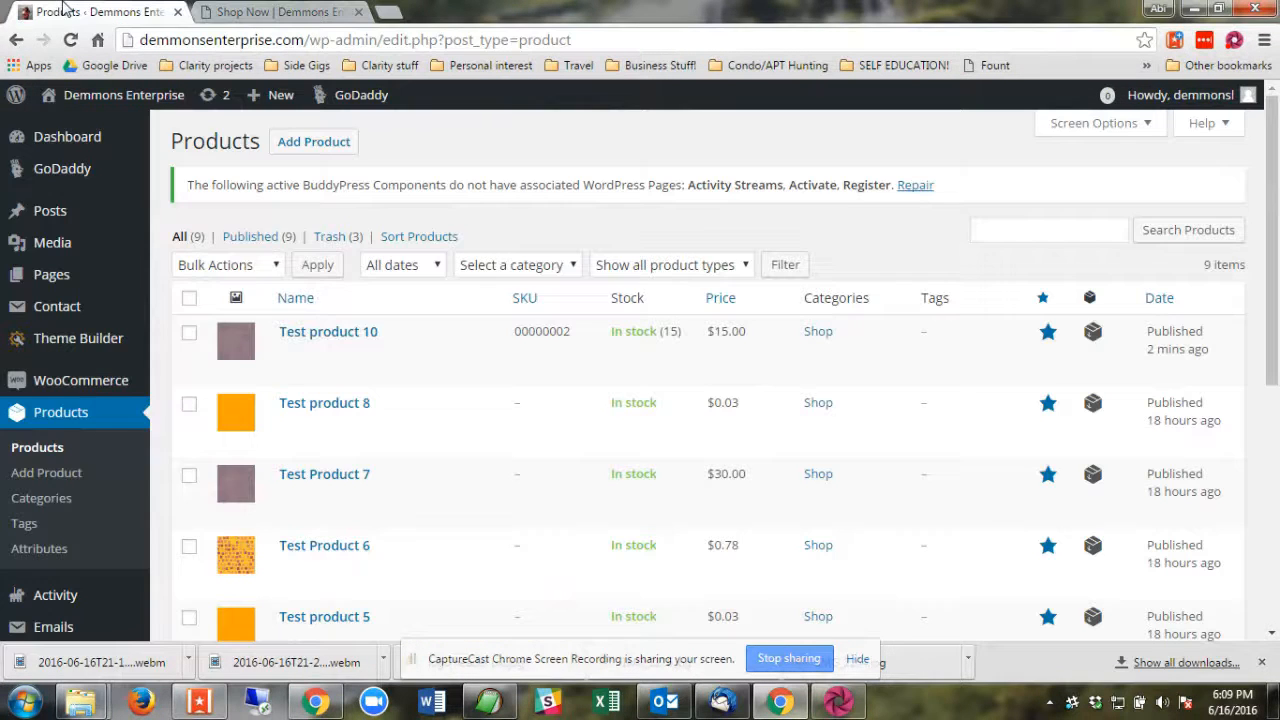
scroll(886, 306, "down", 4)
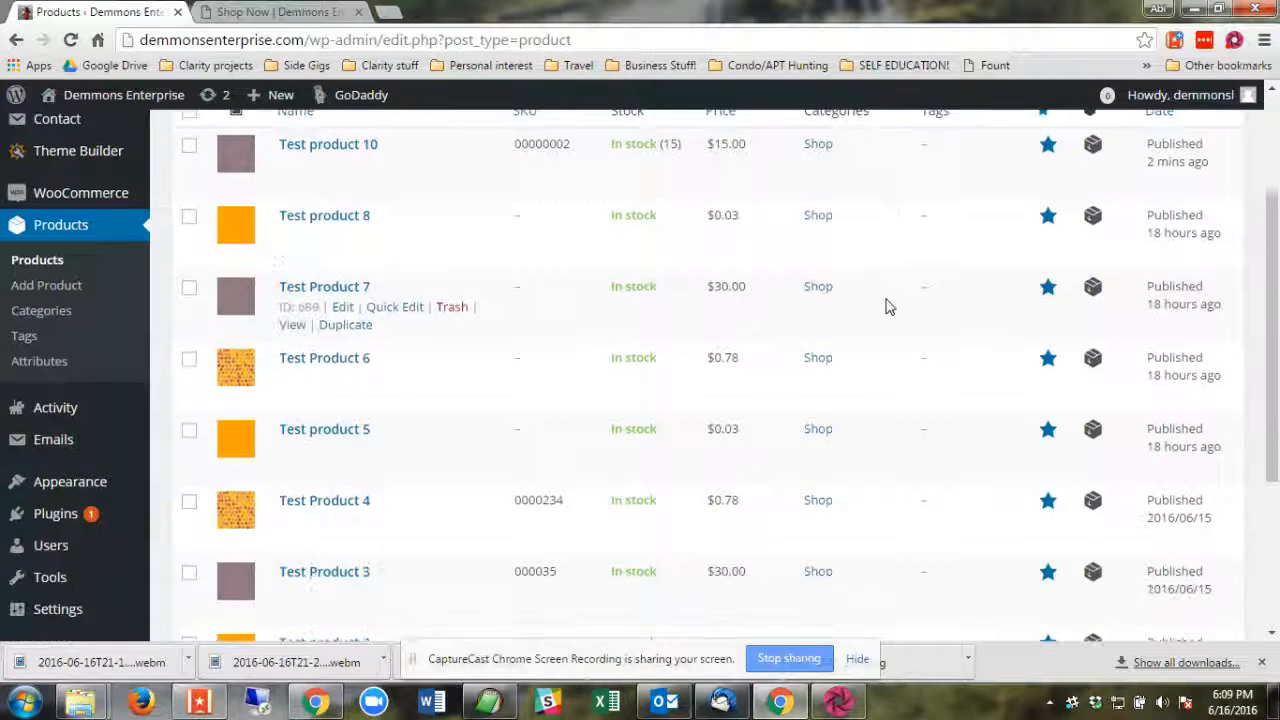
scroll(886, 306, "up", 5)
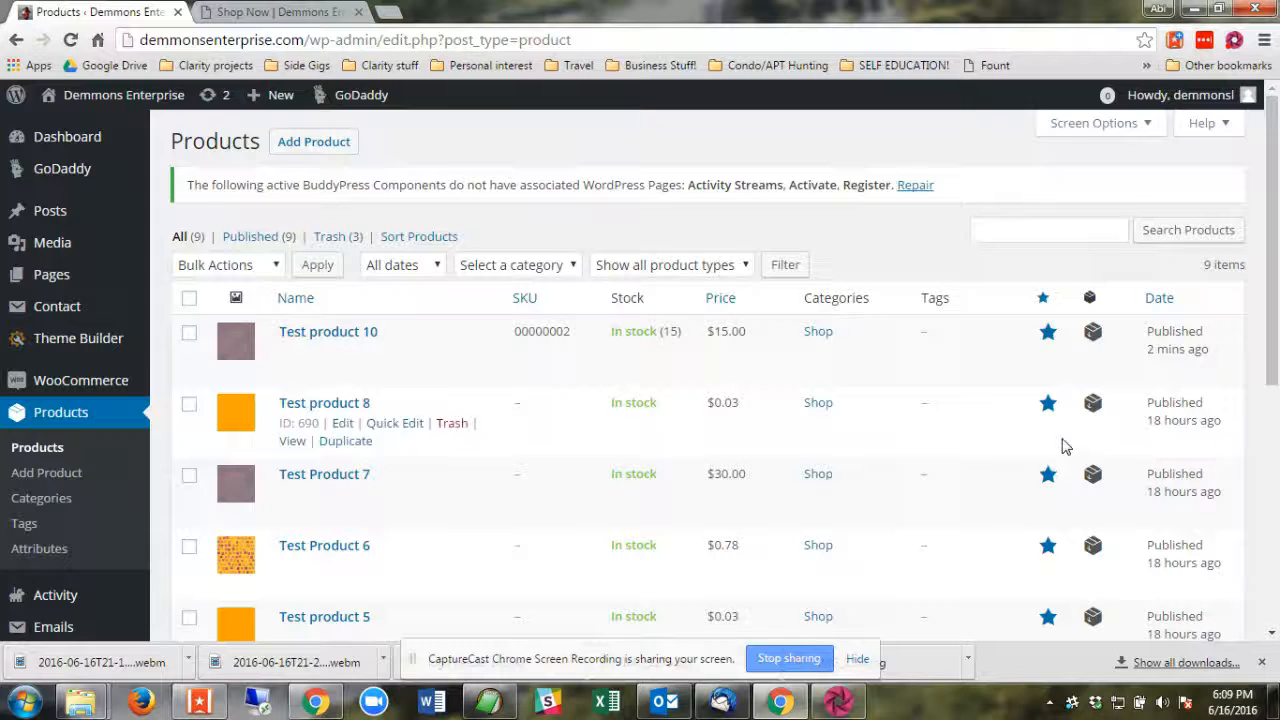
scroll(378, 429, "down", 1)
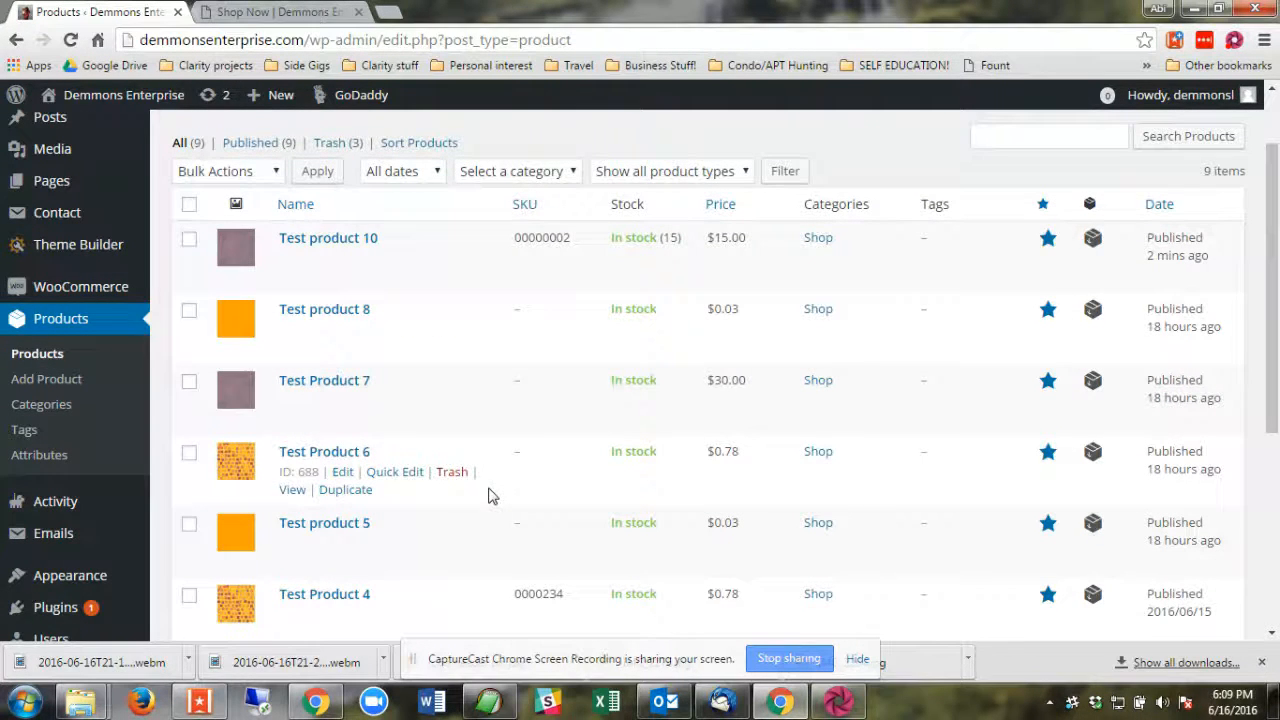
Open the product categories and review the settings of the Shop category.
left_click(41, 408)
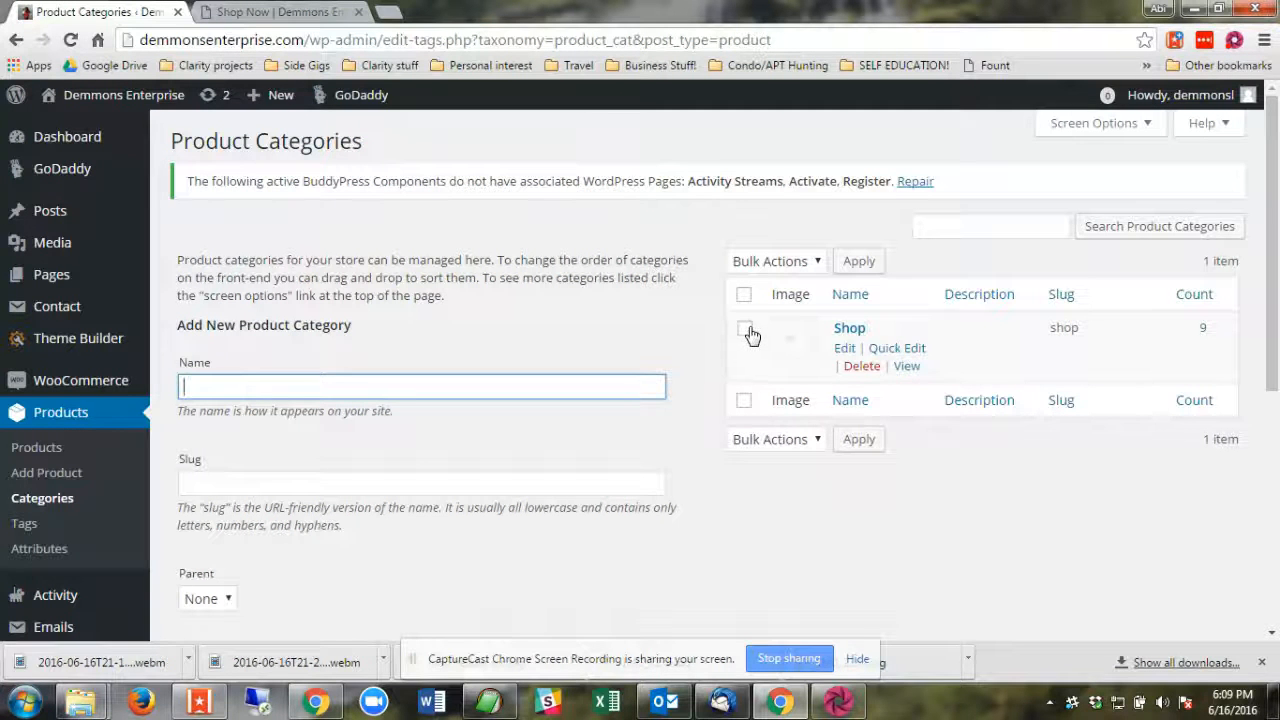
left_click(46, 450)
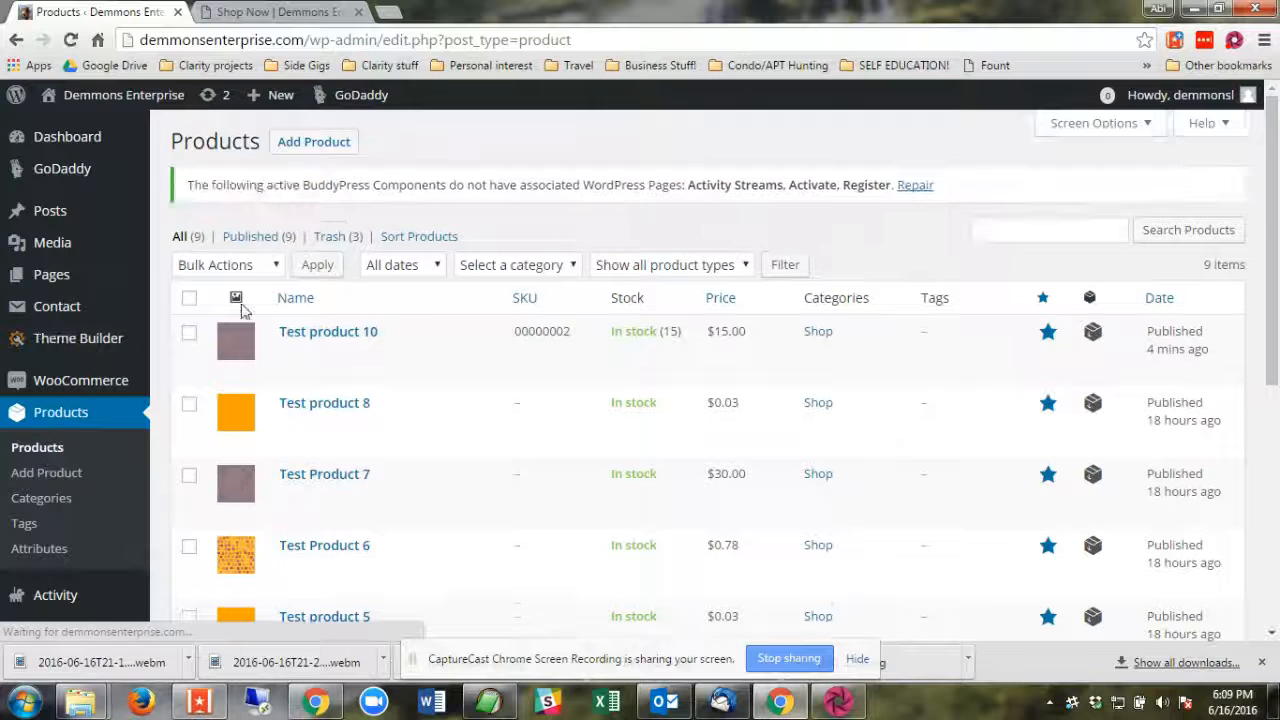
left_click(45, 499)
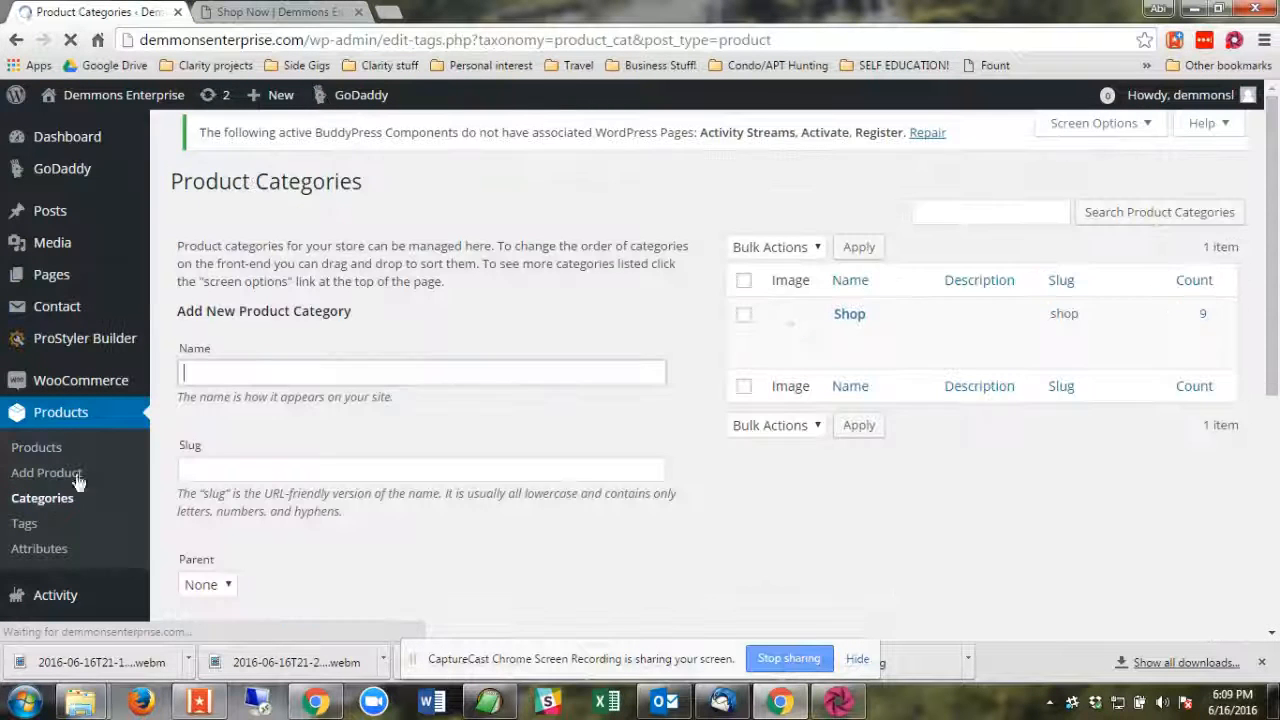
mouse_move(846, 352)
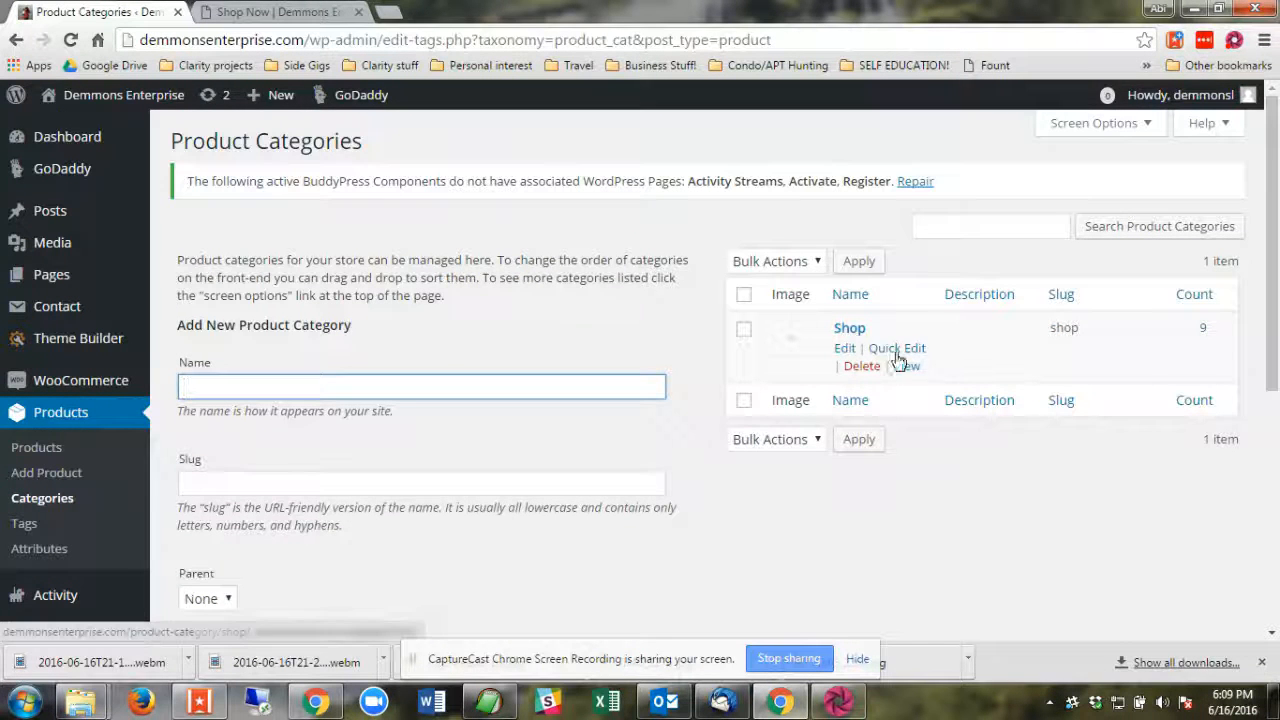
left_click(850, 330)
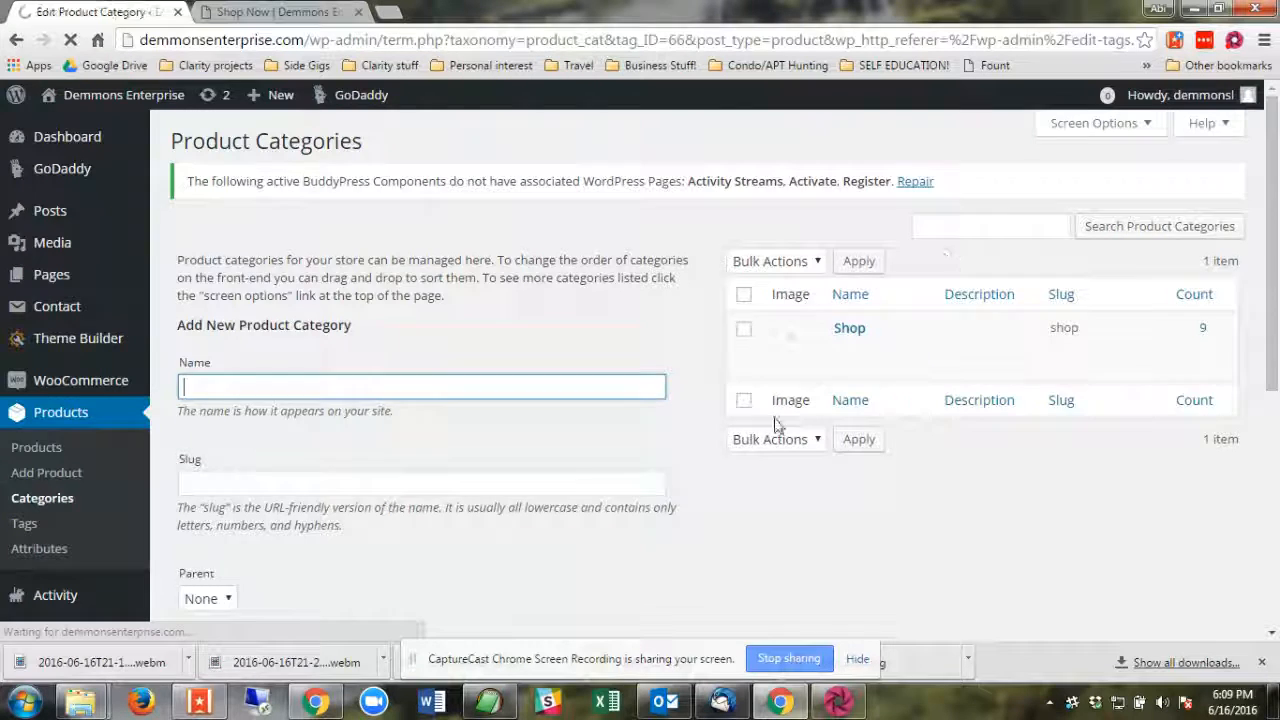
scroll(790, 380, "down", 4)
scroll(771, 389, "up", 4)
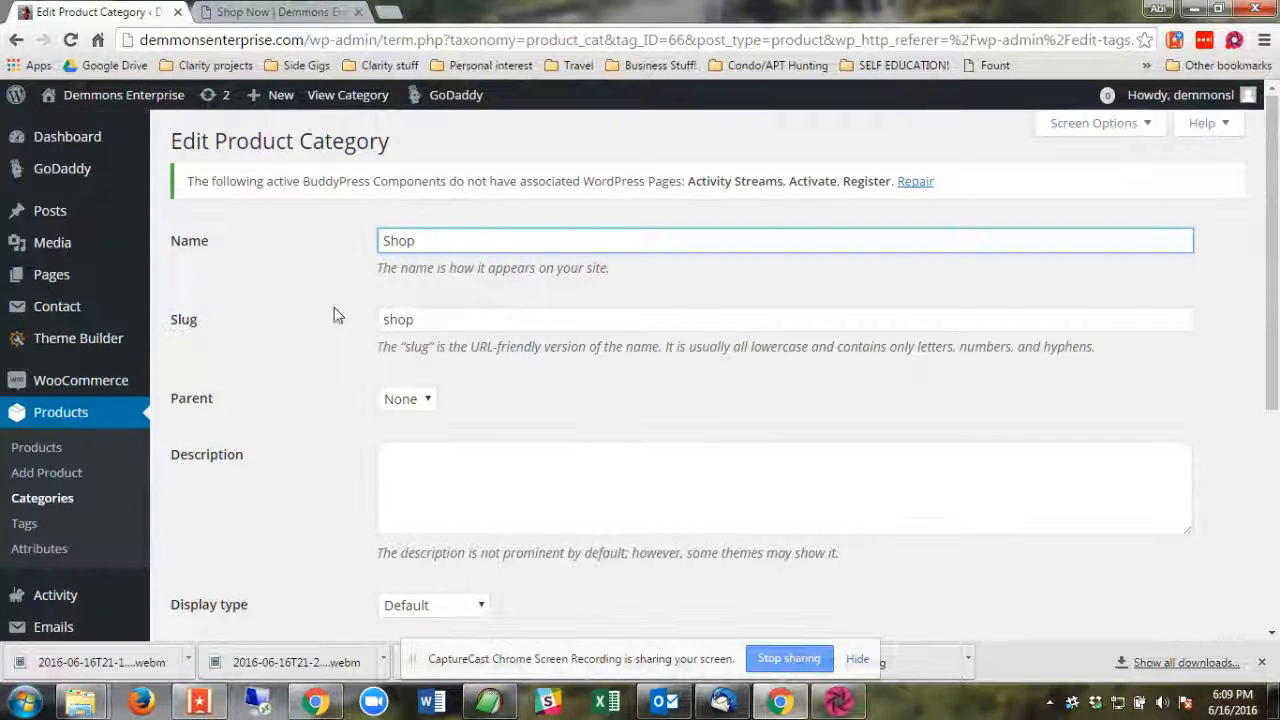
Open Test product 10 for editing from the product list and check its assigned product category.
left_click(33, 458)
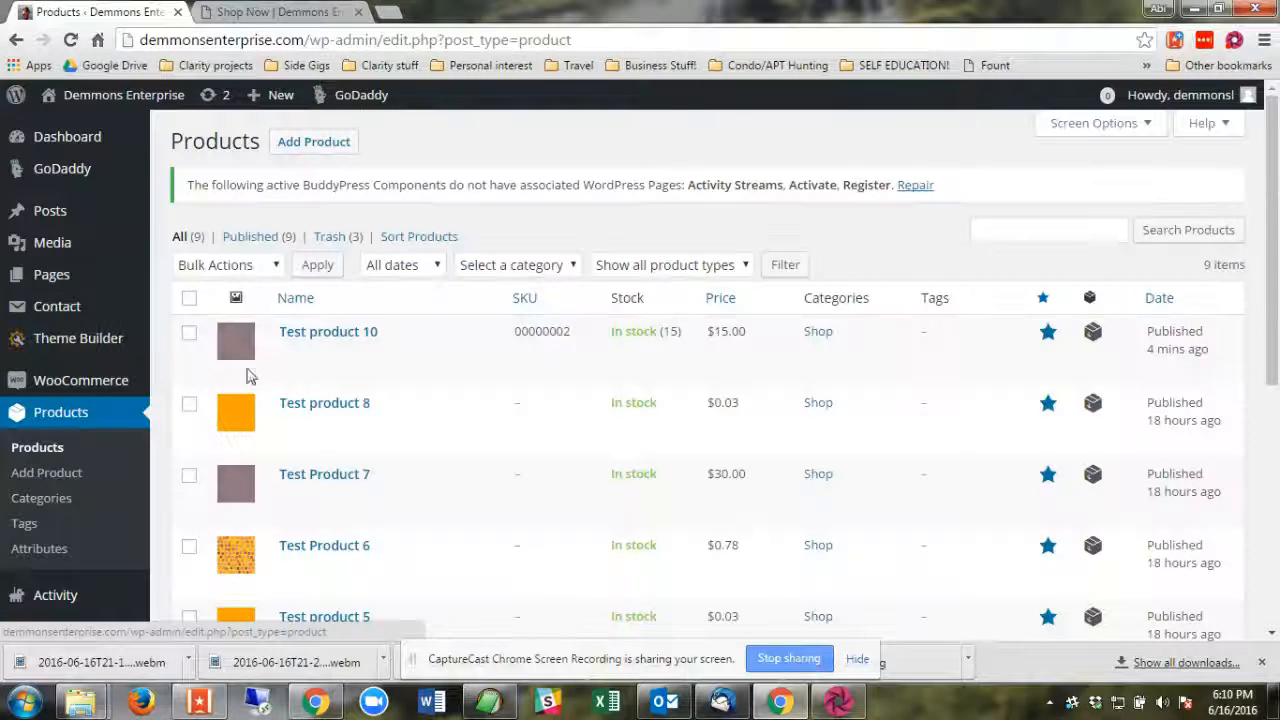
mouse_move(351, 360)
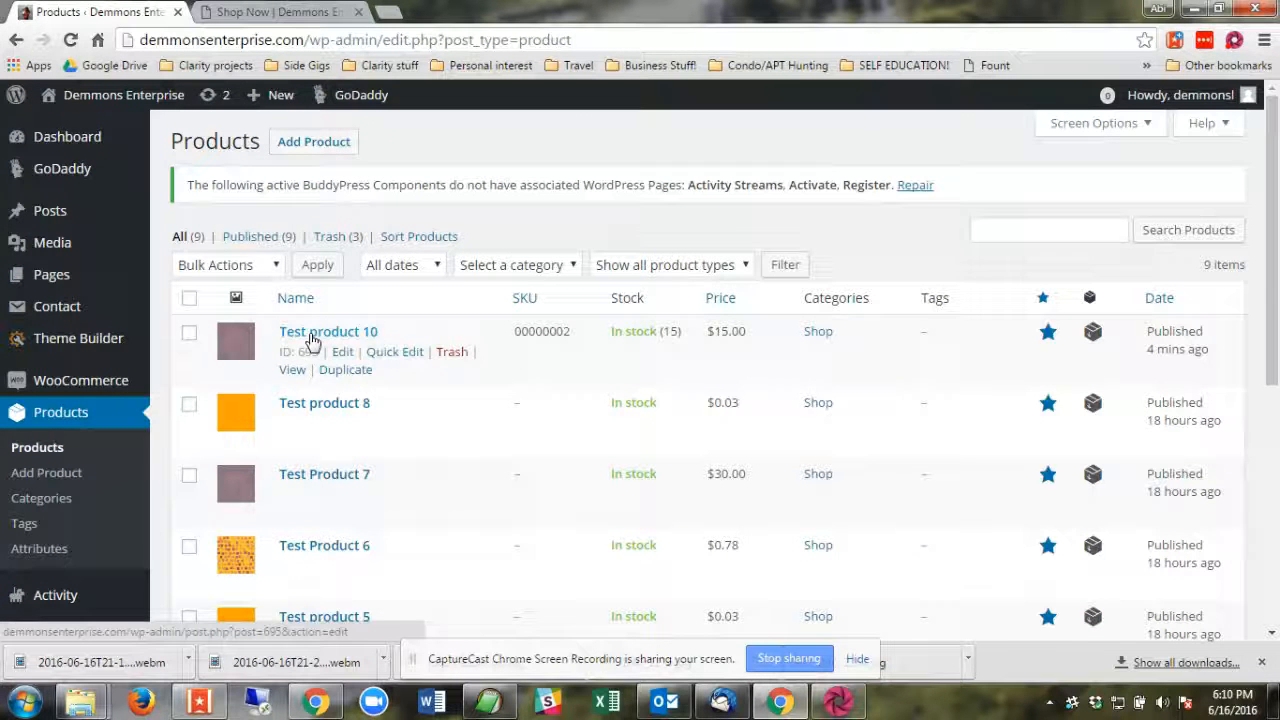
left_click(310, 336)
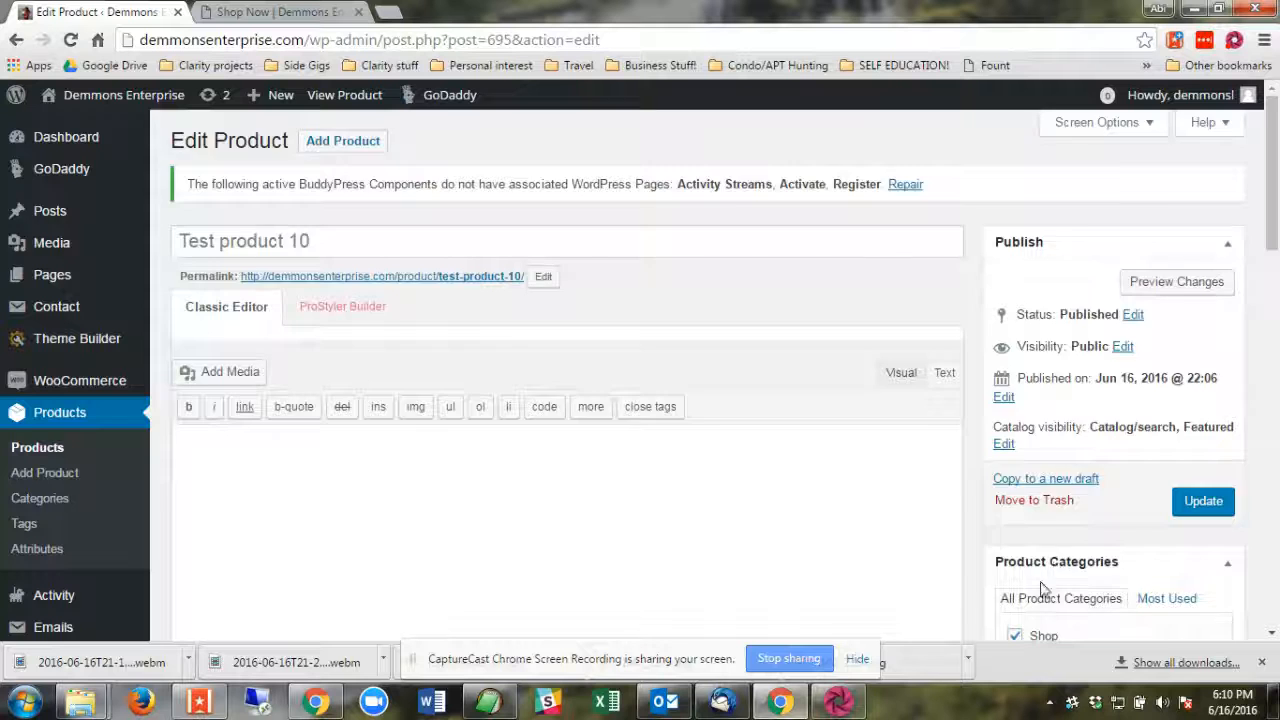
scroll(1041, 588, "down", 2)
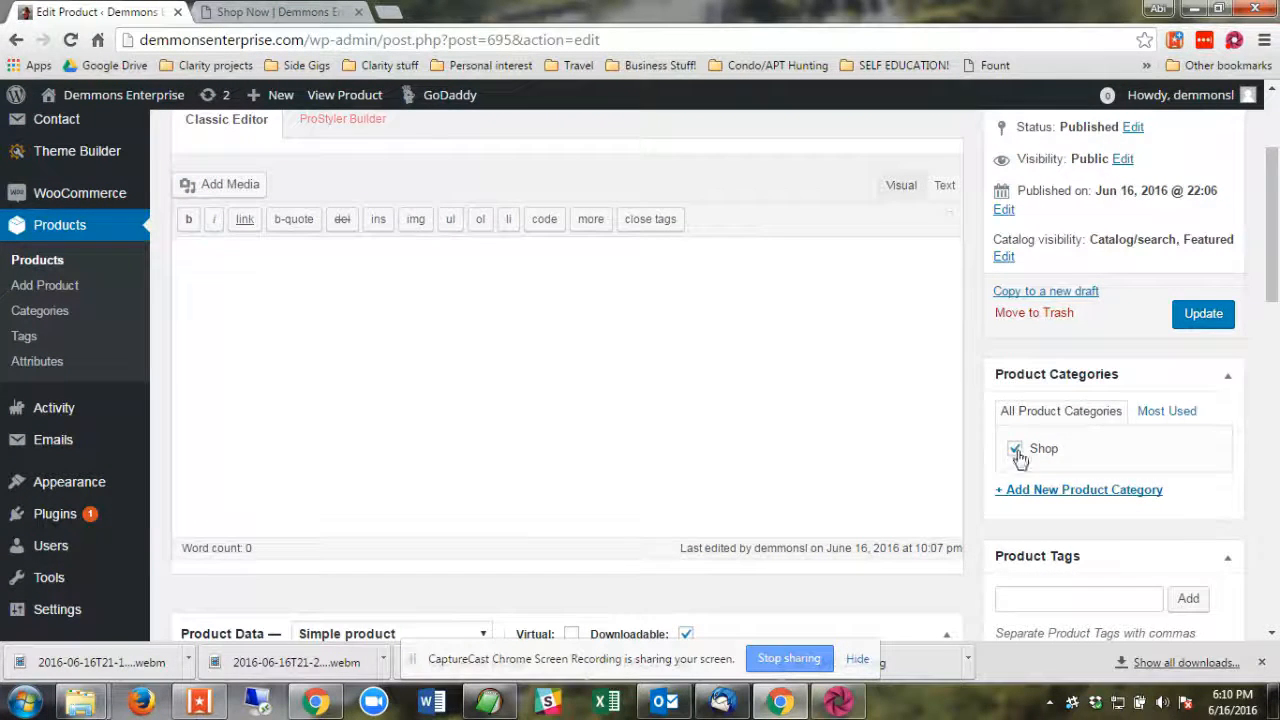
Go back to the list of all products and examine their featured status and product types.
left_click(39, 264)
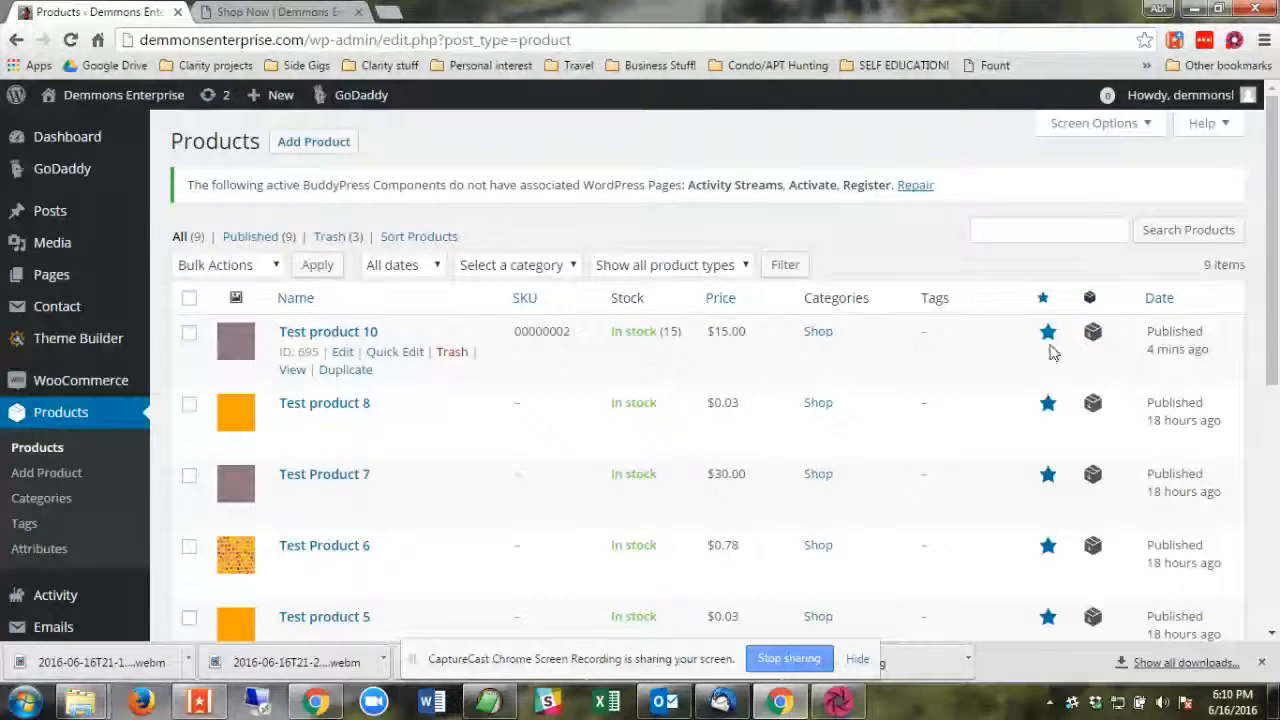
scroll(1100, 318, "down", 1)
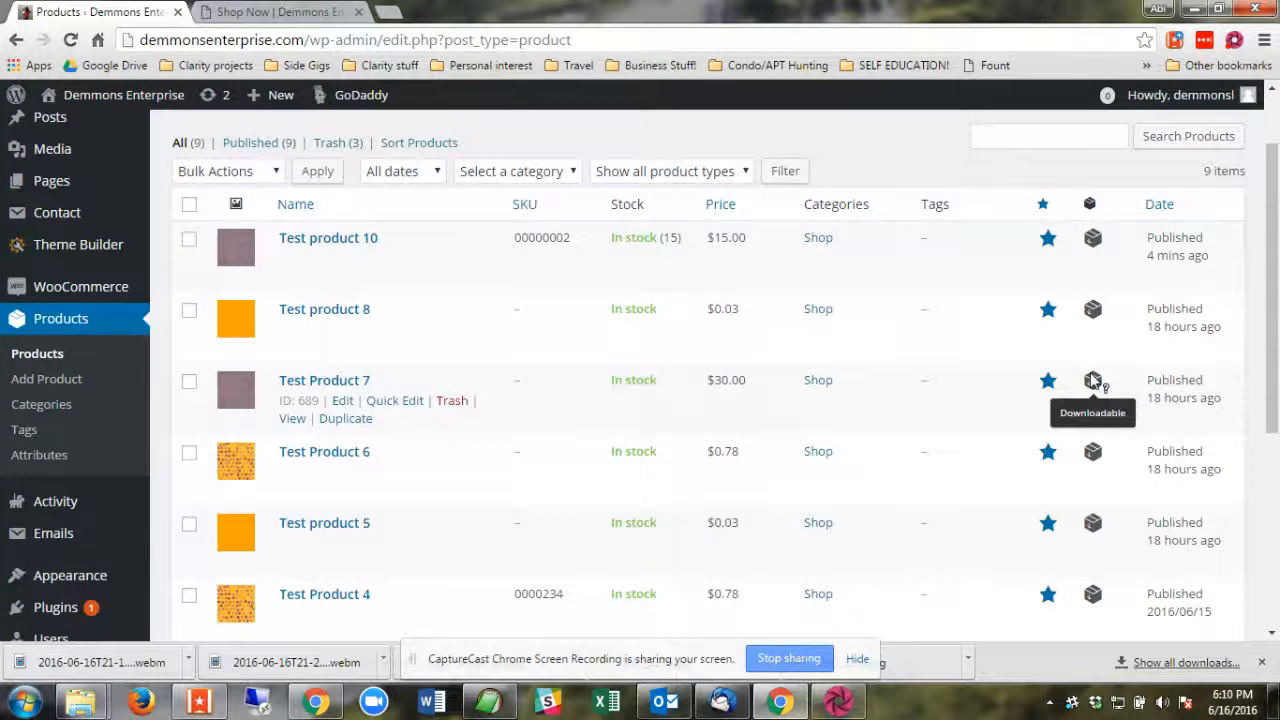
scroll(1095, 382, "down", 3)
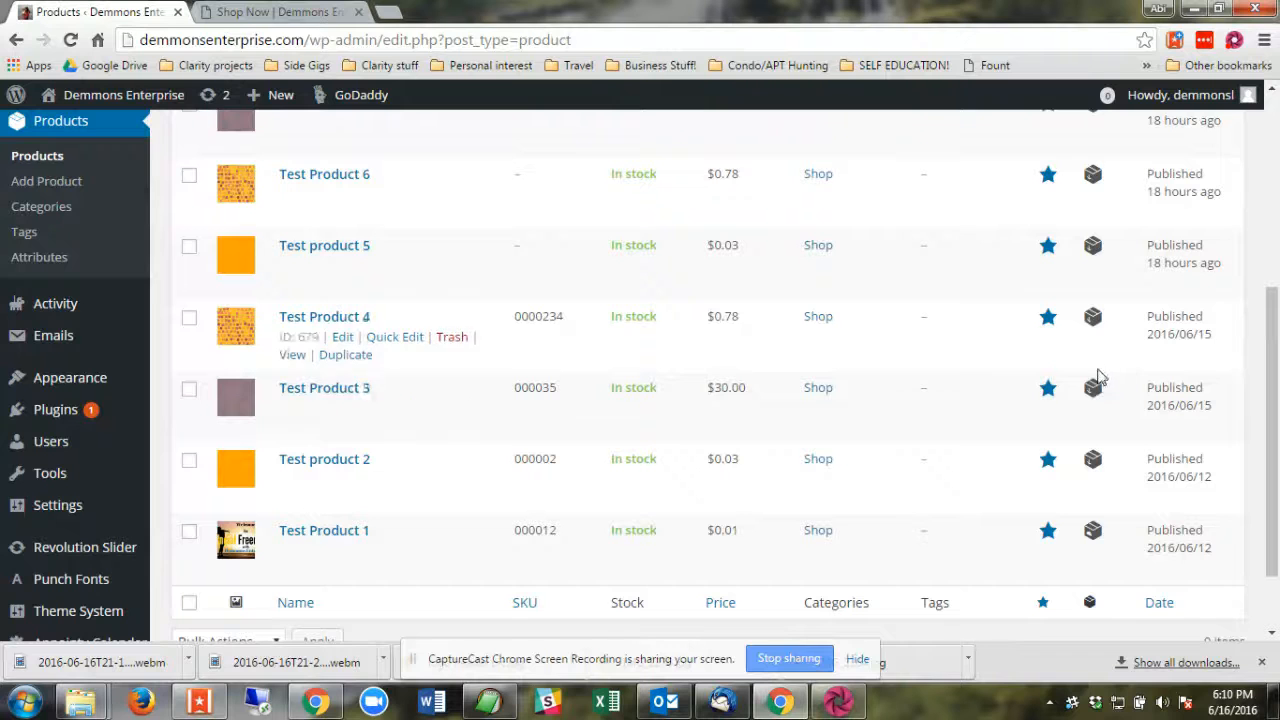
scroll(352, 268, "up", 3)
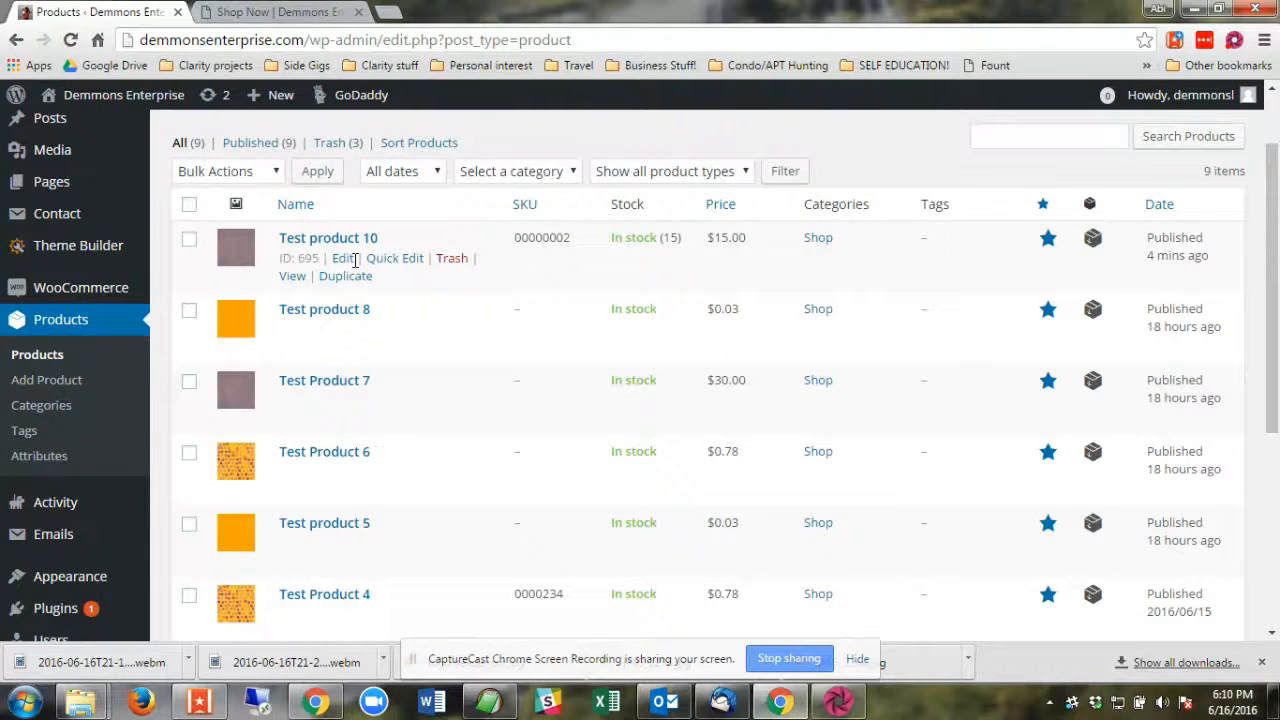
View the completed WooCommerce orders and return to the list of all products.
left_click(88, 297)
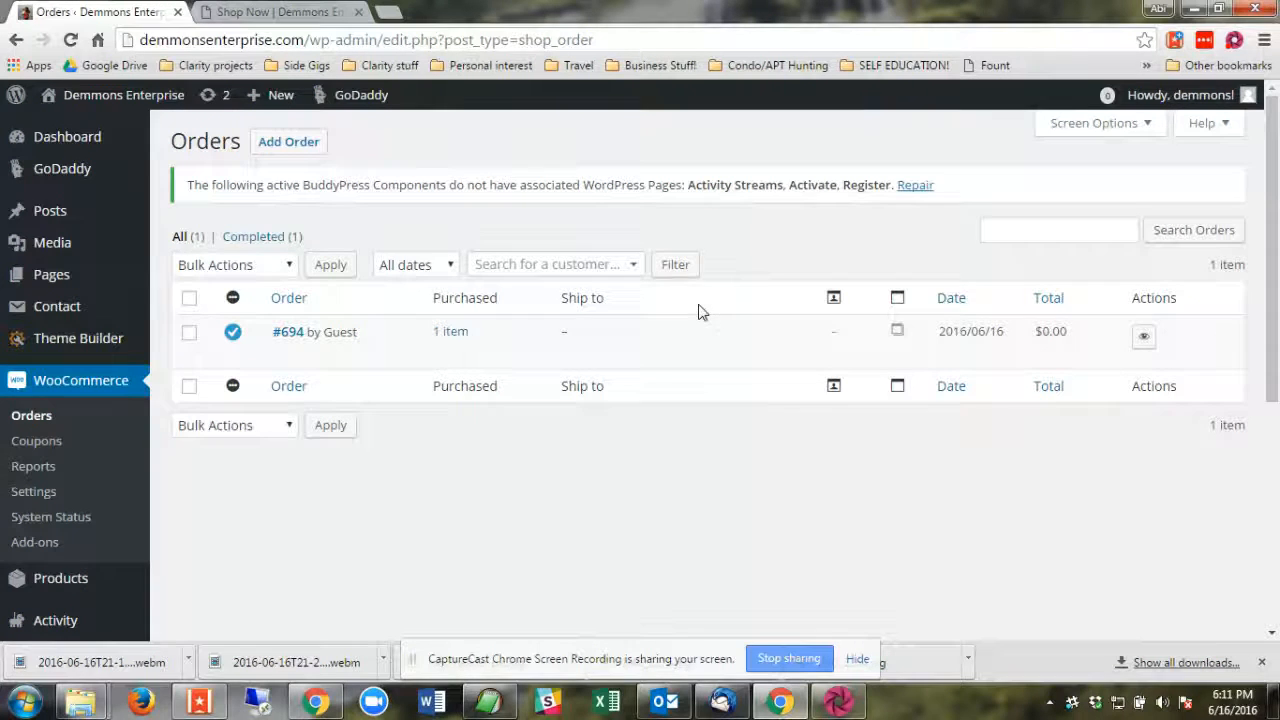
left_click(254, 239)
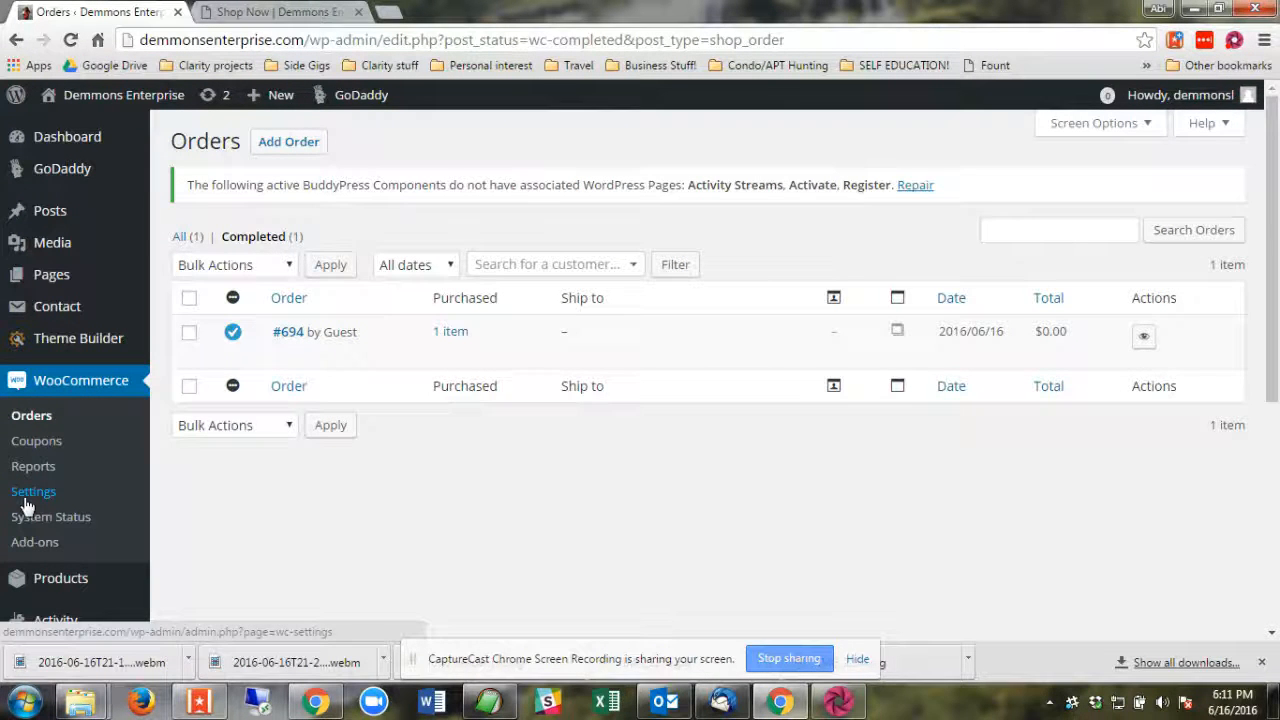
scroll(91, 449, "down", 2)
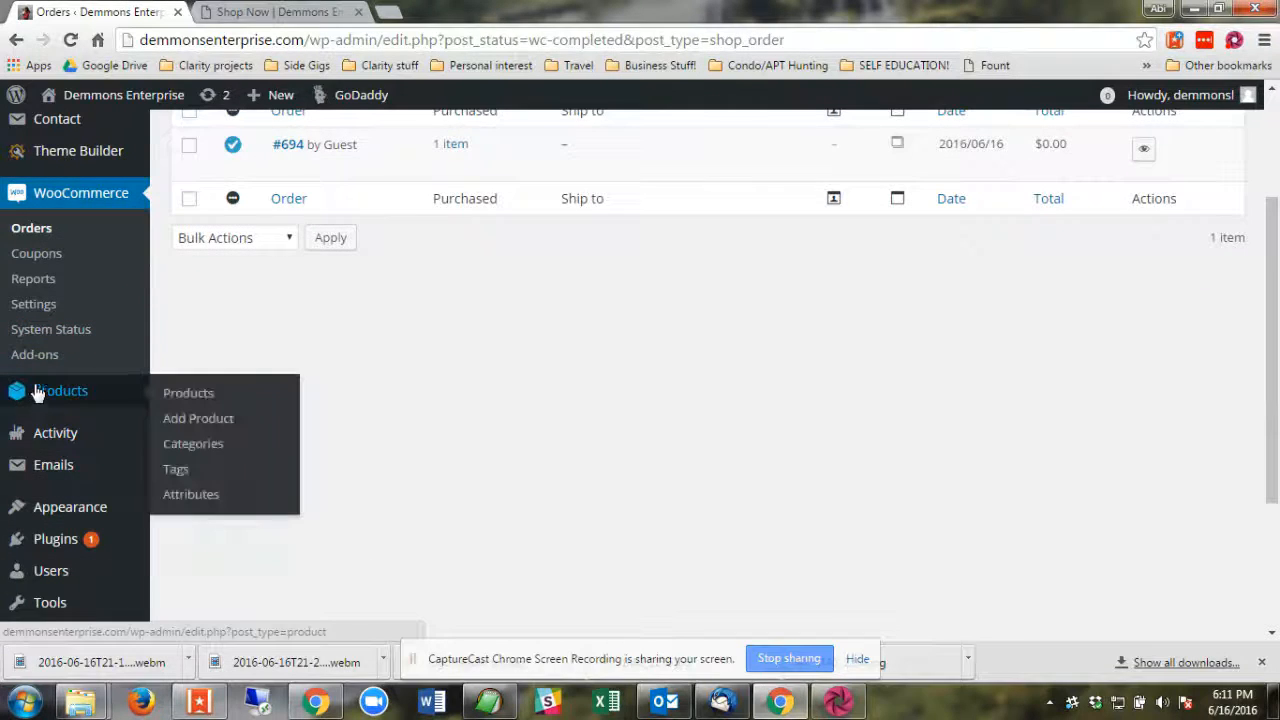
left_click(44, 400)
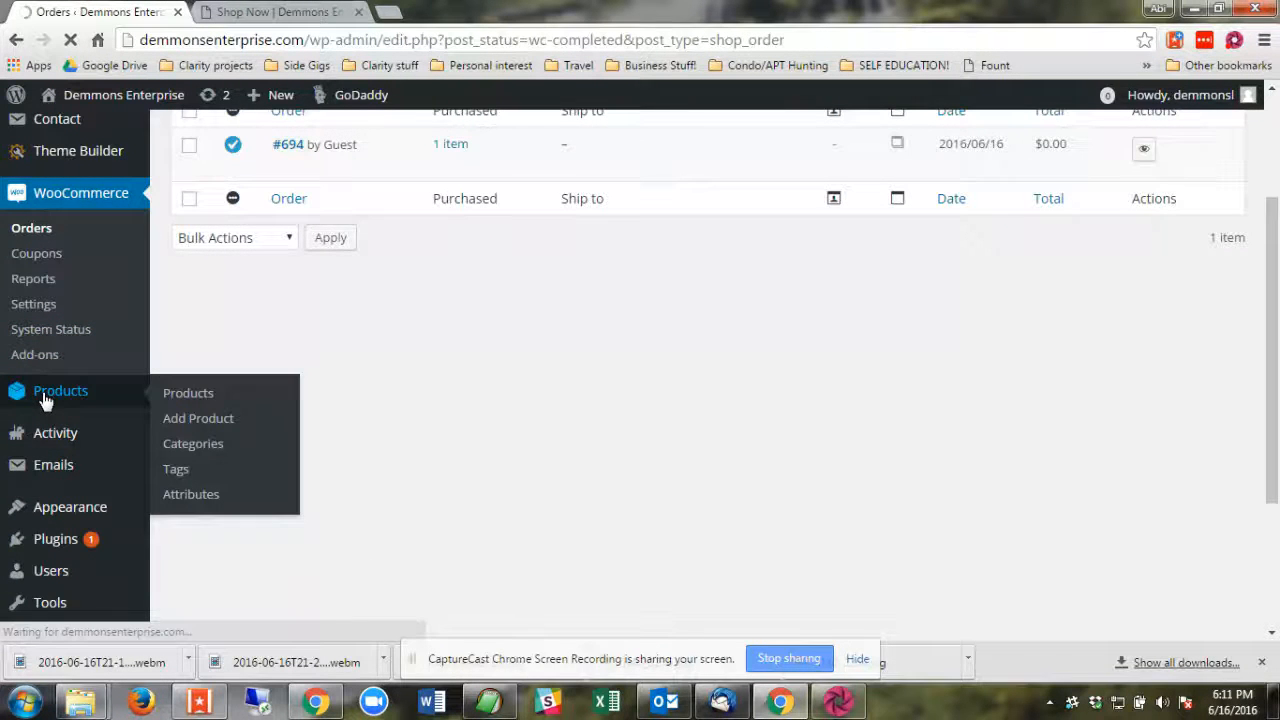
scroll(640, 347, "down", 3)
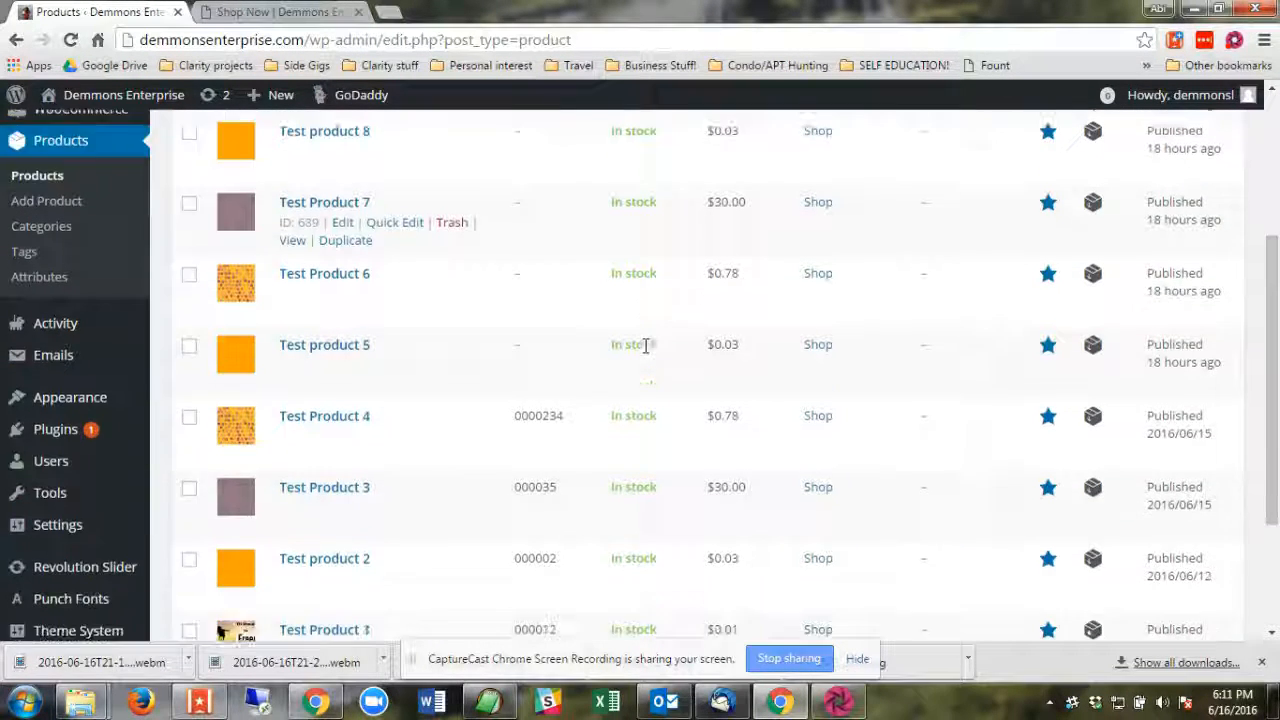
Look over the product list, reload the Shop Now page and expand the floating cart to view its contents.
scroll(643, 348, "down", 3)
scroll(643, 350, "up", 5)
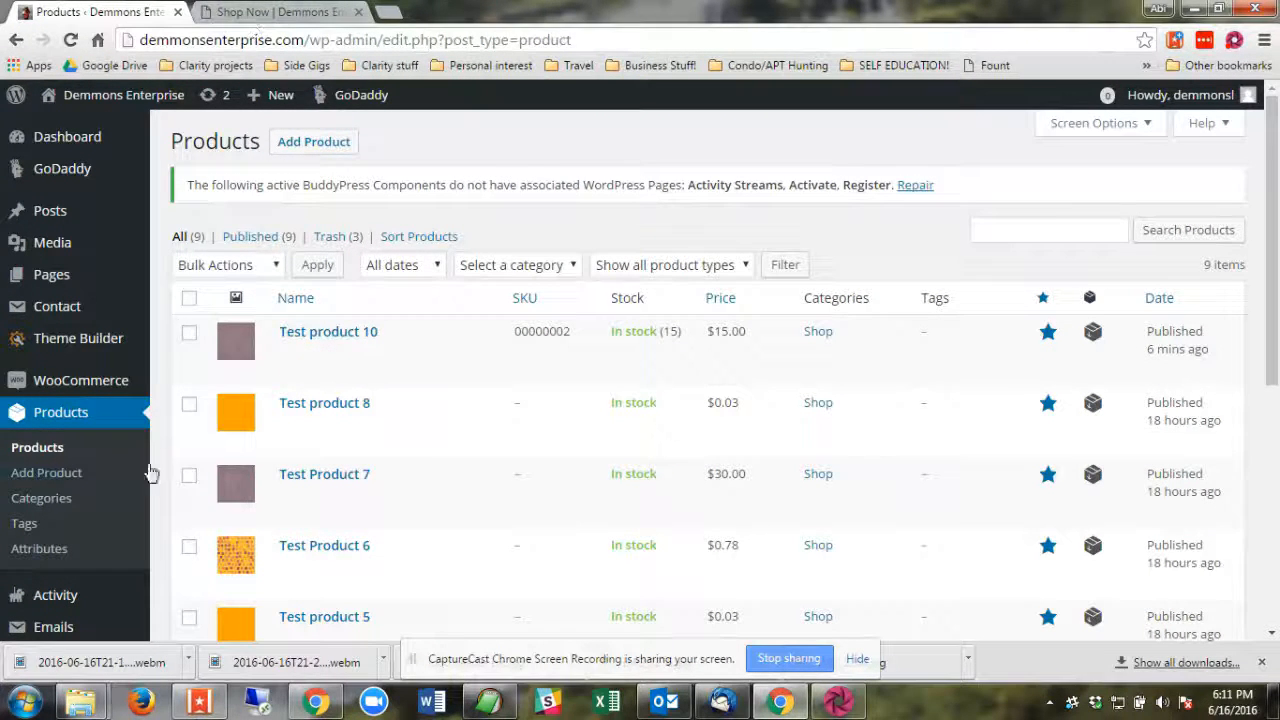
left_click(311, 8)
left_click(72, 42)
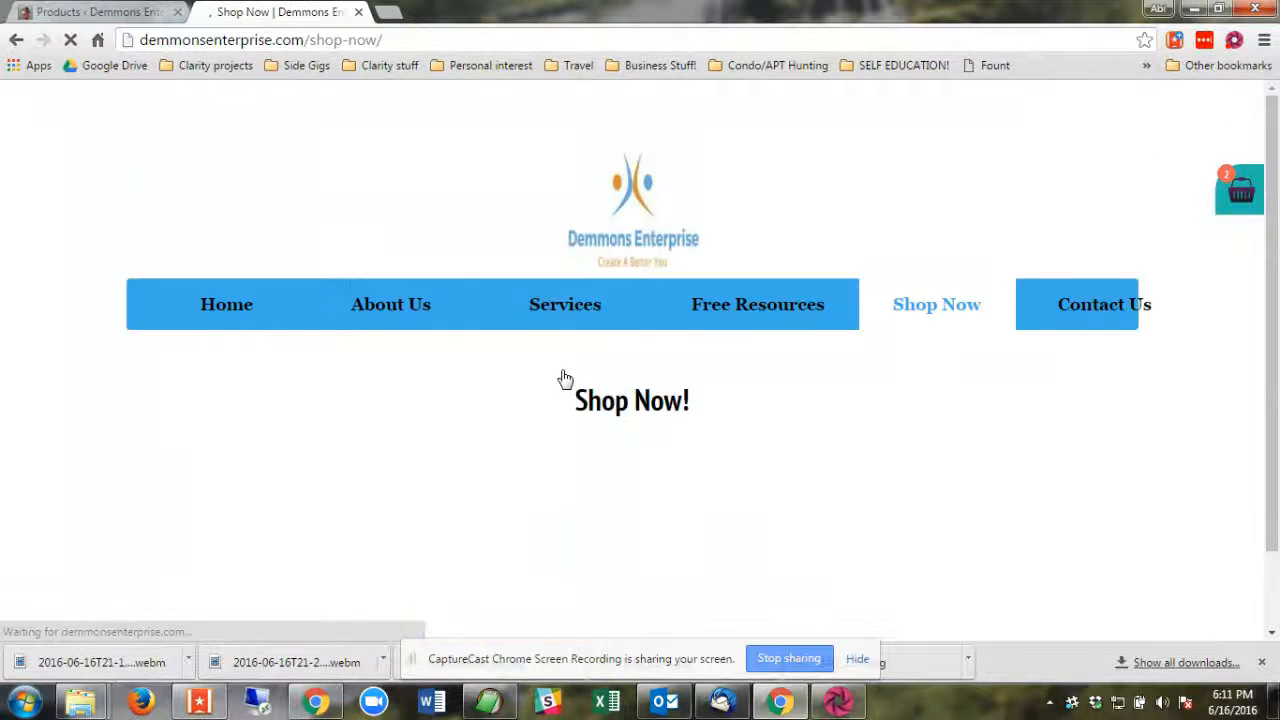
scroll(1210, 307, "up", 2)
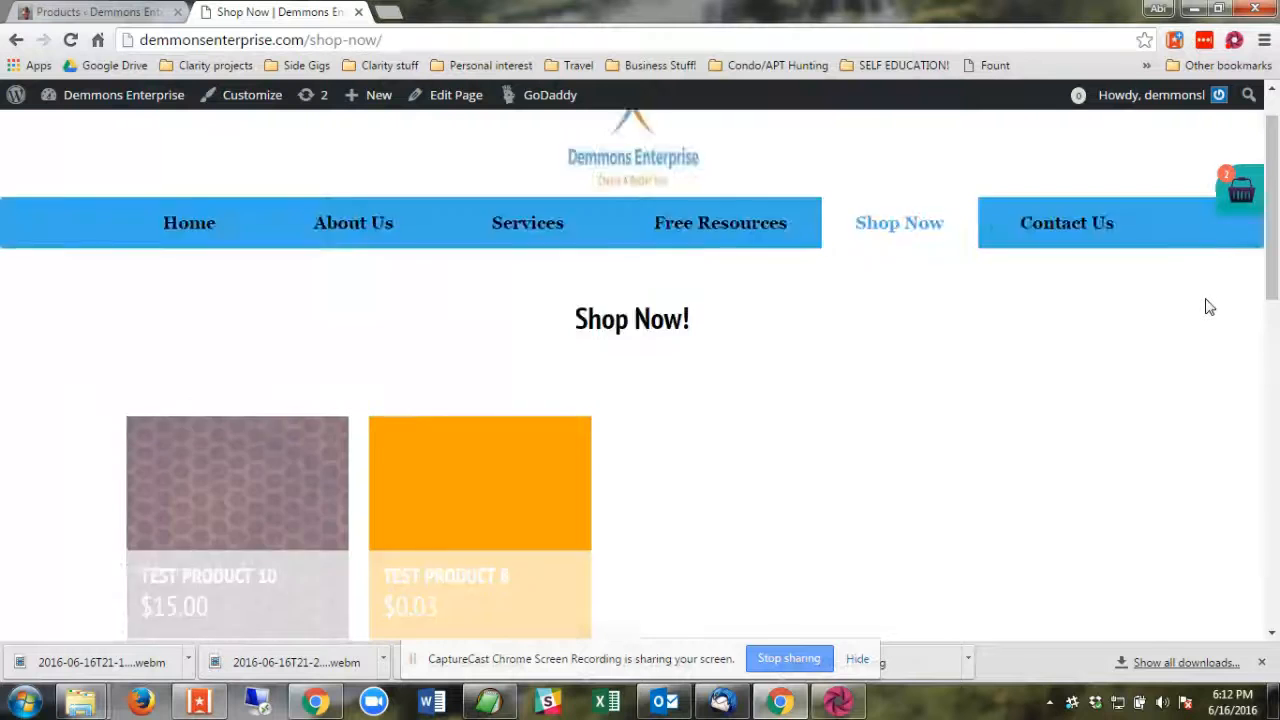
scroll(1215, 290, "up", 1)
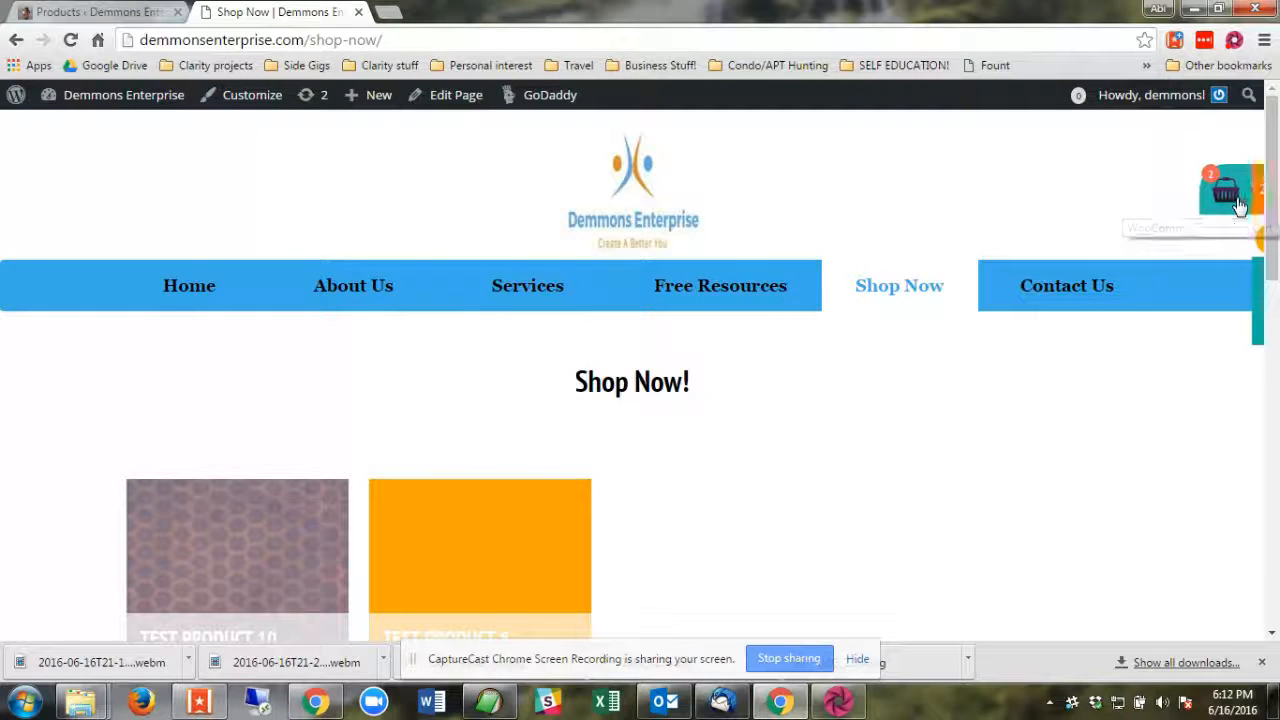
left_click(1238, 205)
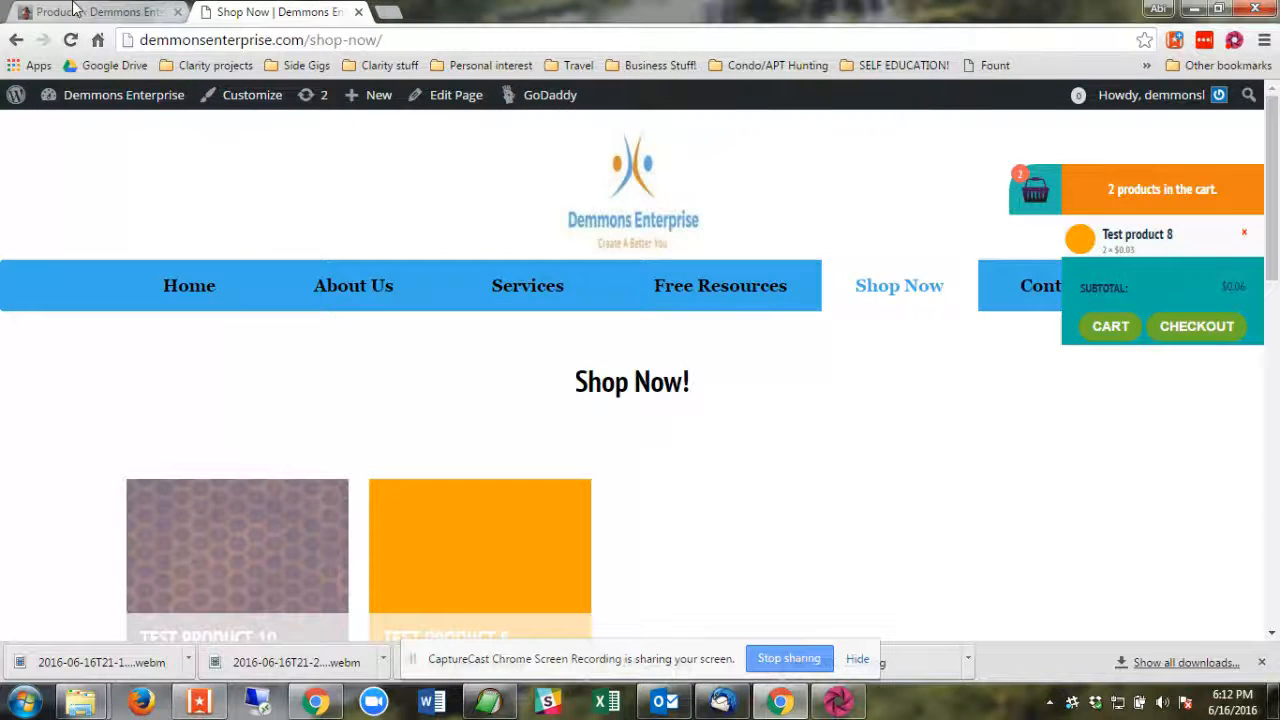
Check the product list again and review the products displayed on the Shop Now page.
left_click(72, 10)
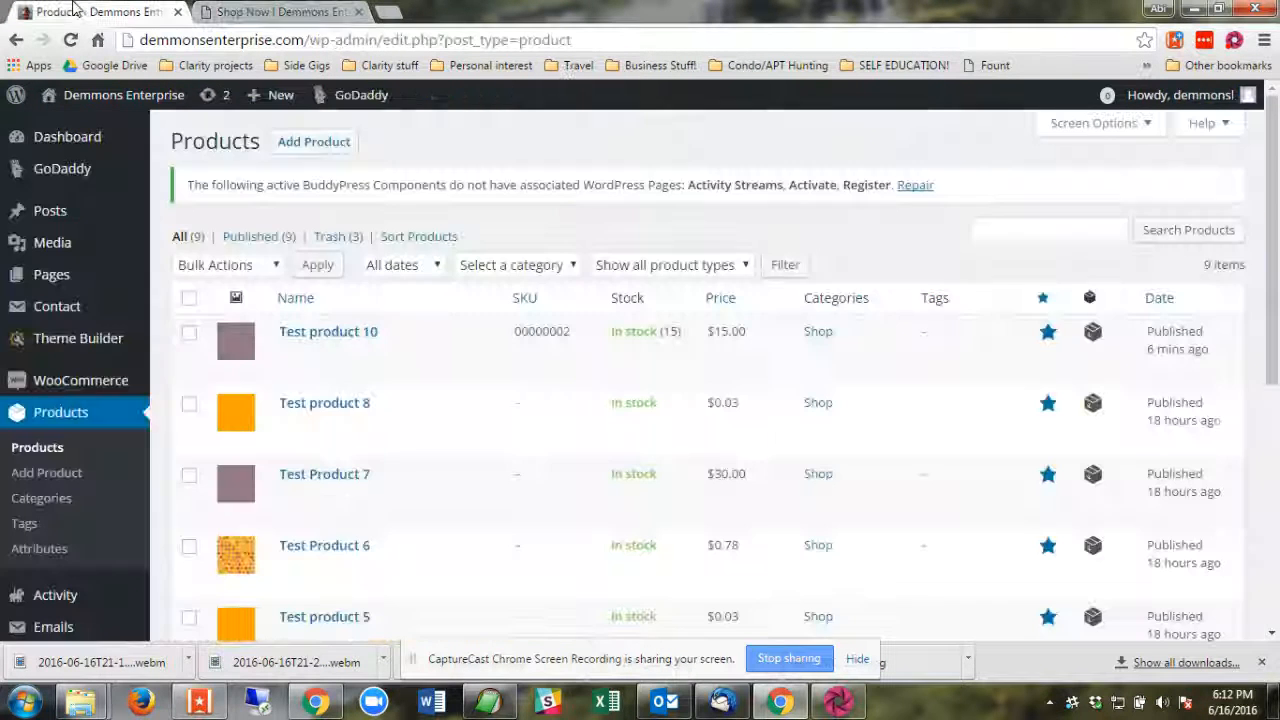
left_click(233, 10)
scroll(806, 443, "down", 2)
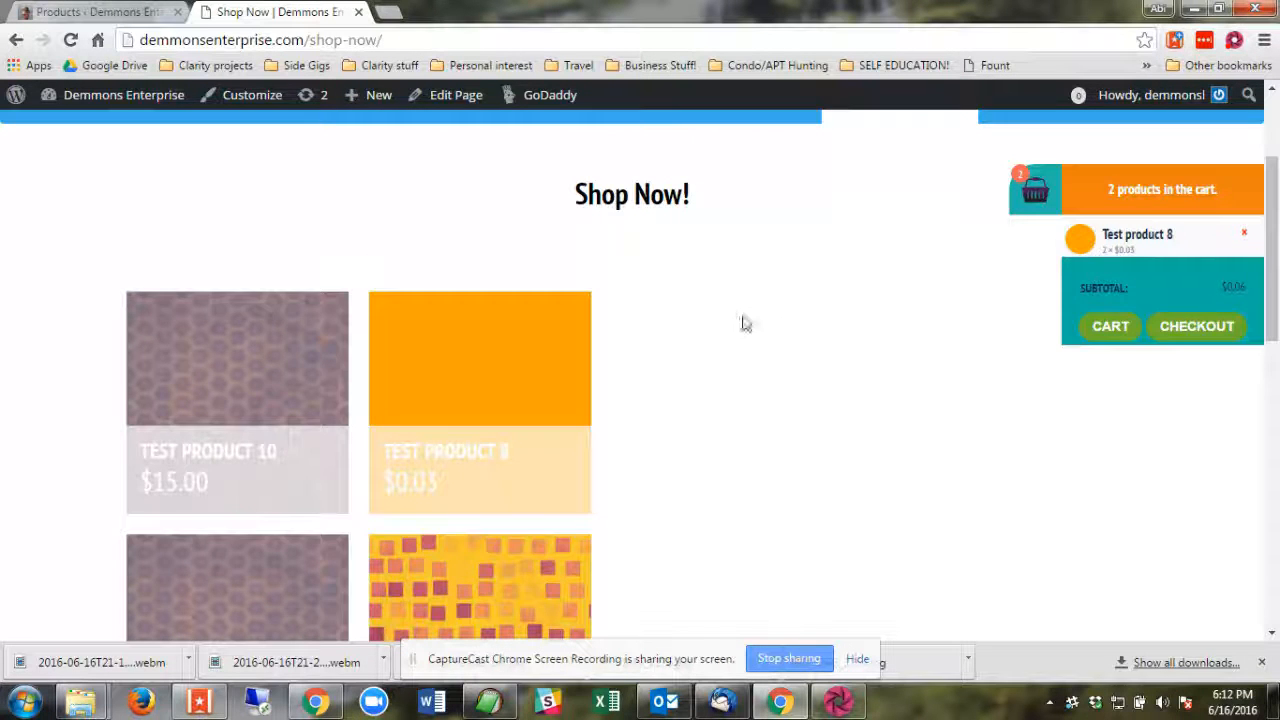
scroll(745, 322, "up", 2)
Return to the product list in the site admin and bring up the options of the Emails section.
left_click(95, 11)
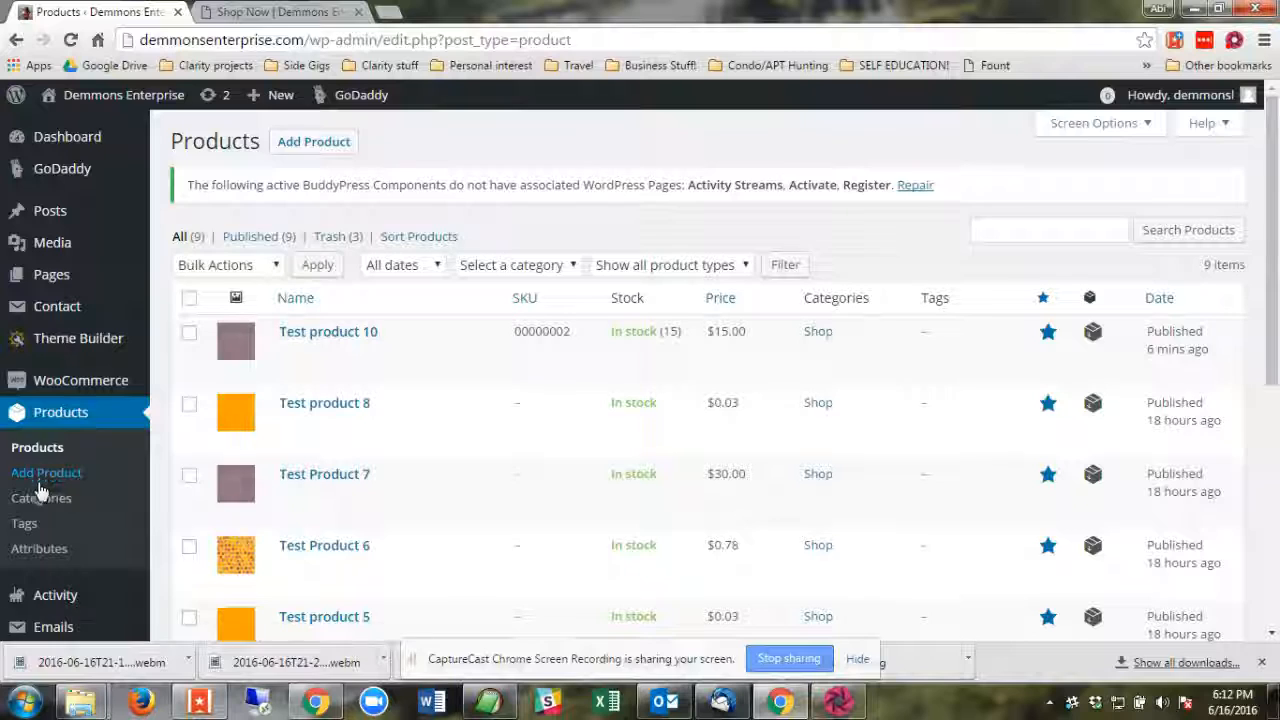
scroll(51, 443, "down", 2)
mouse_move(55, 442)
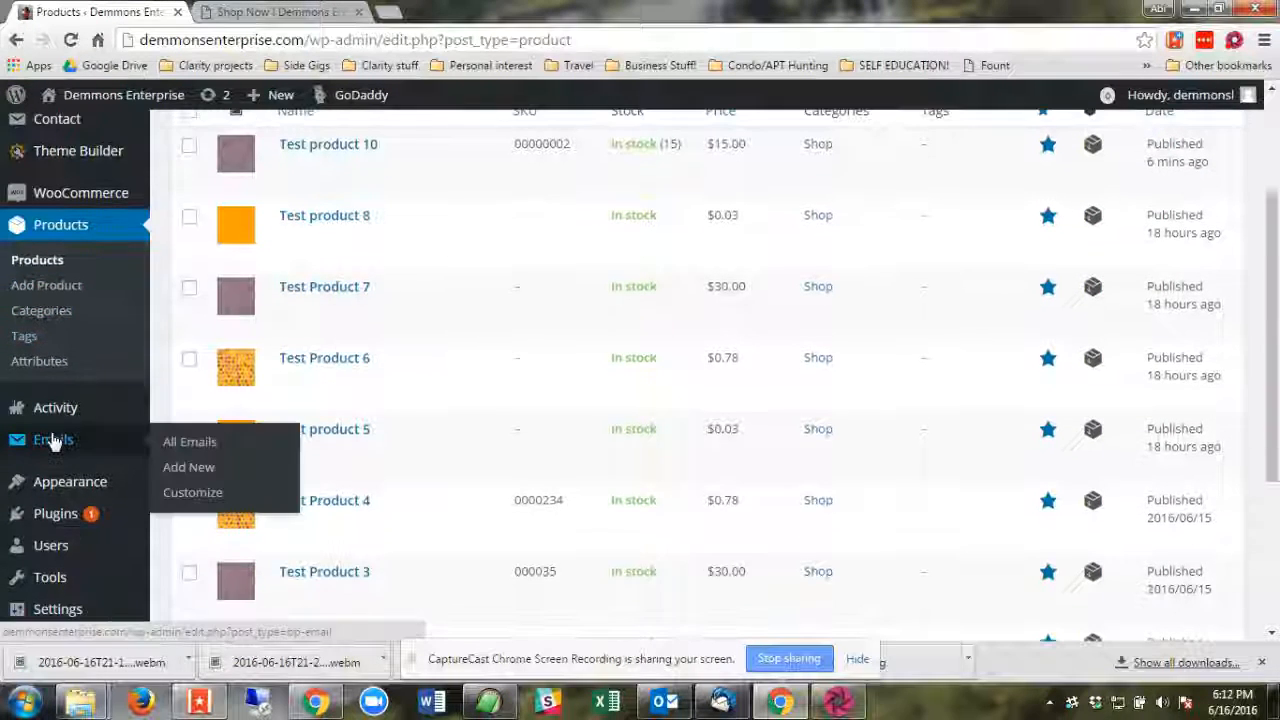